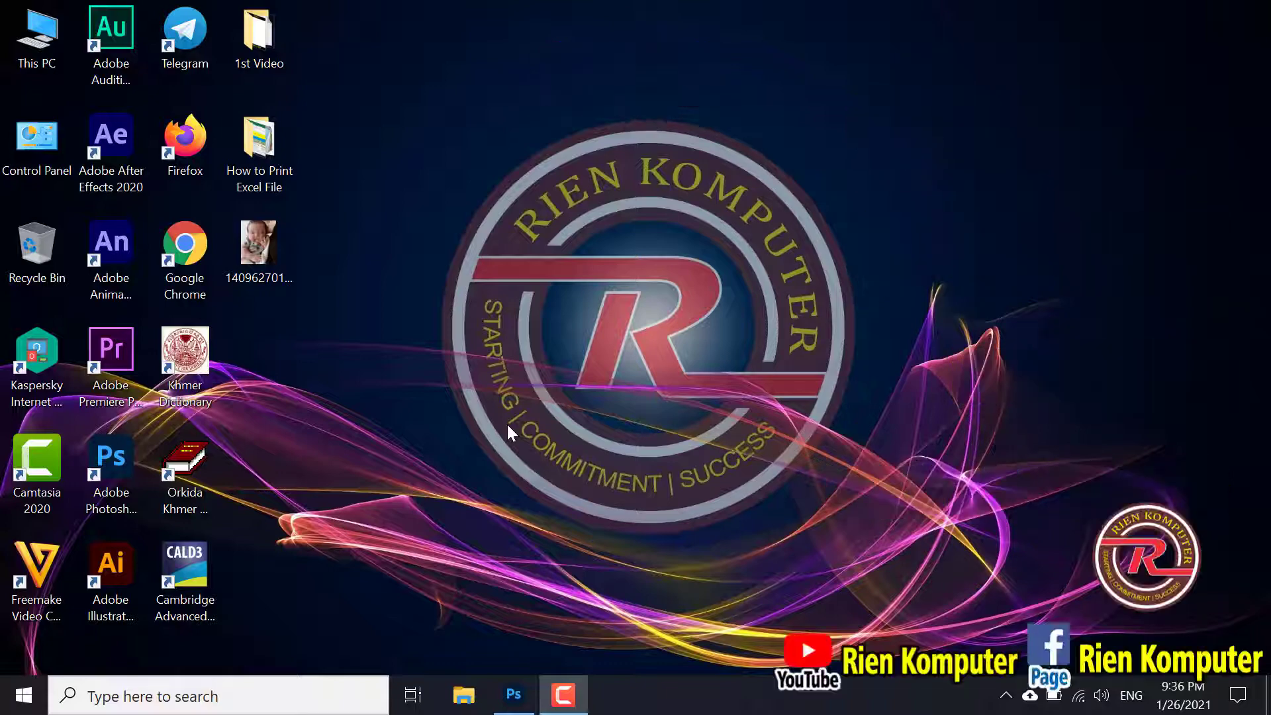
Switch to Photoshop and create a white HDTV 1080p document (1920 x 1080 px) with the resolution set to 100 pixels/inch
{"action": "left_click", "coordinate": [515, 688]}
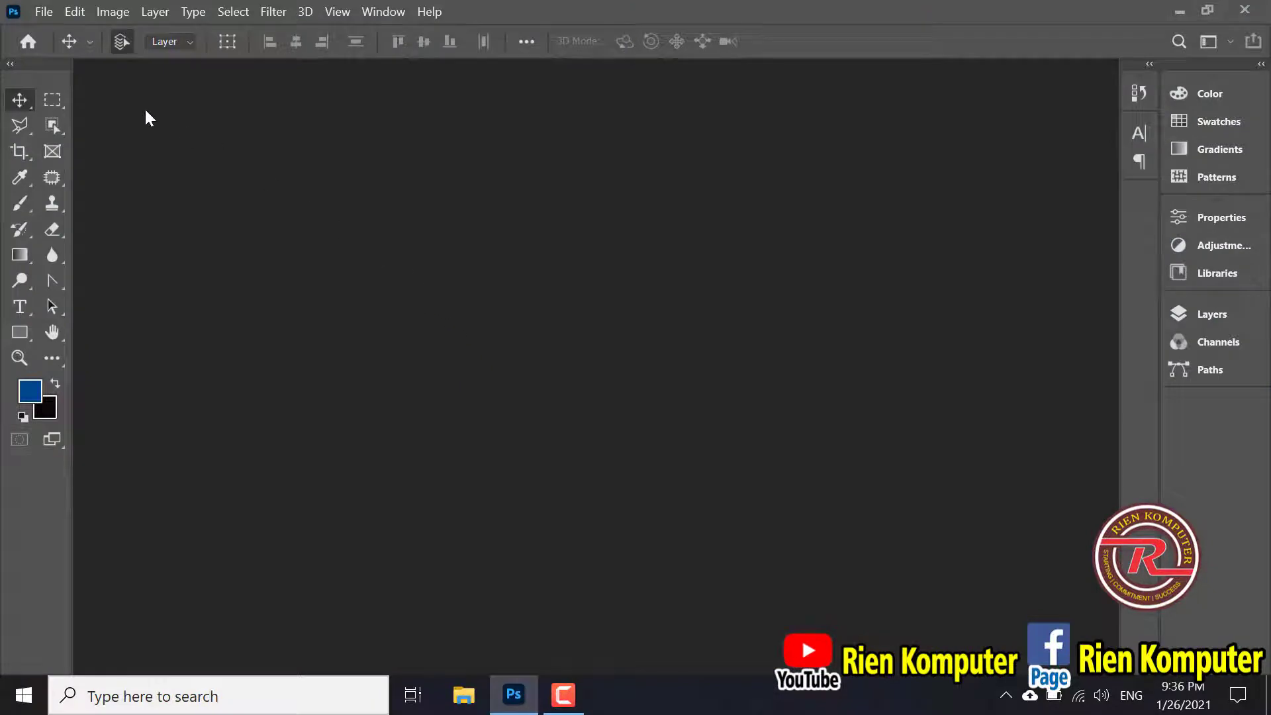
{"action": "left_click", "coordinate": [11, 64]}
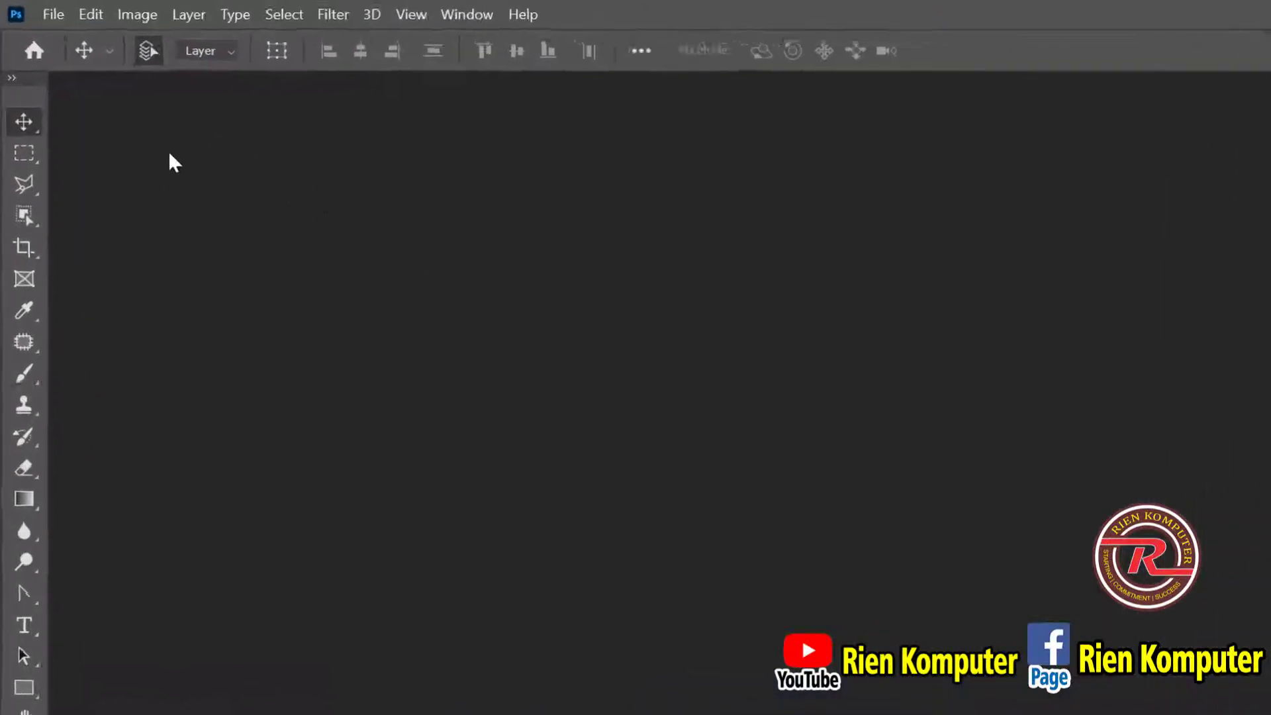
{"action": "left_click", "coordinate": [43, 11]}
{"action": "left_click", "coordinate": [65, 18]}
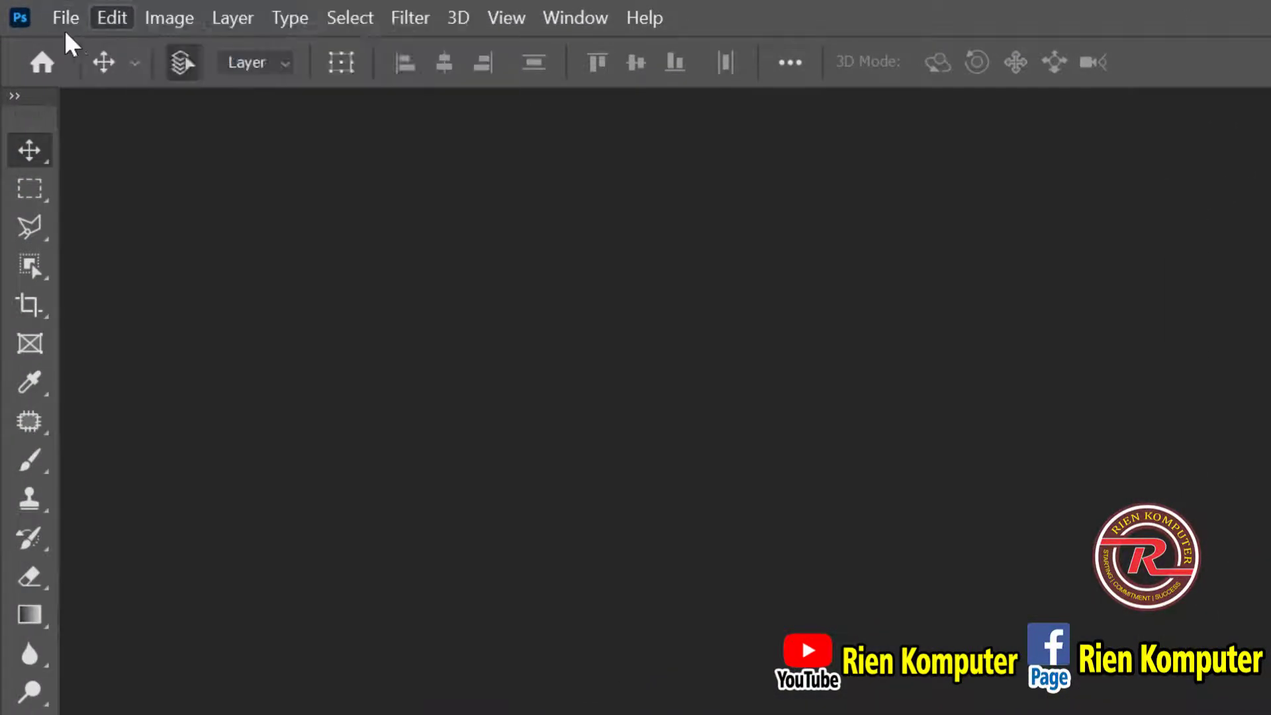
{"action": "left_click", "coordinate": [66, 18]}
{"action": "left_click", "coordinate": [231, 47]}
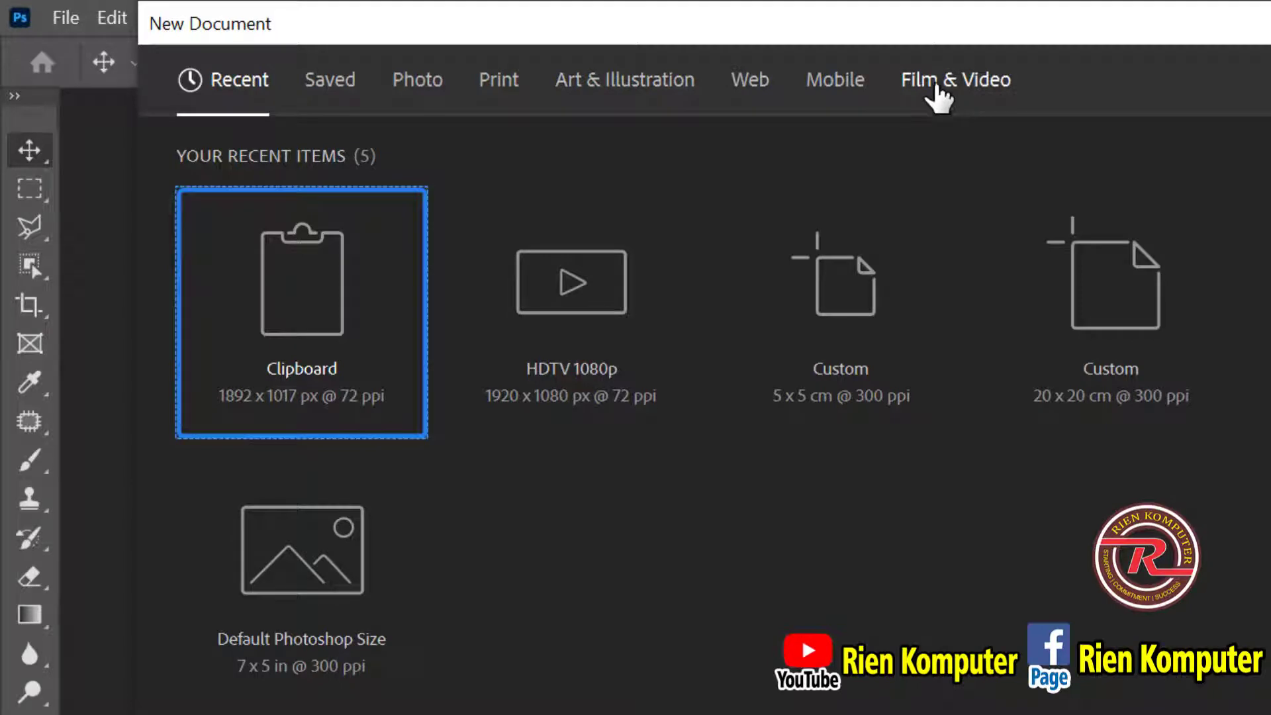
{"action": "left_click", "coordinate": [938, 94]}
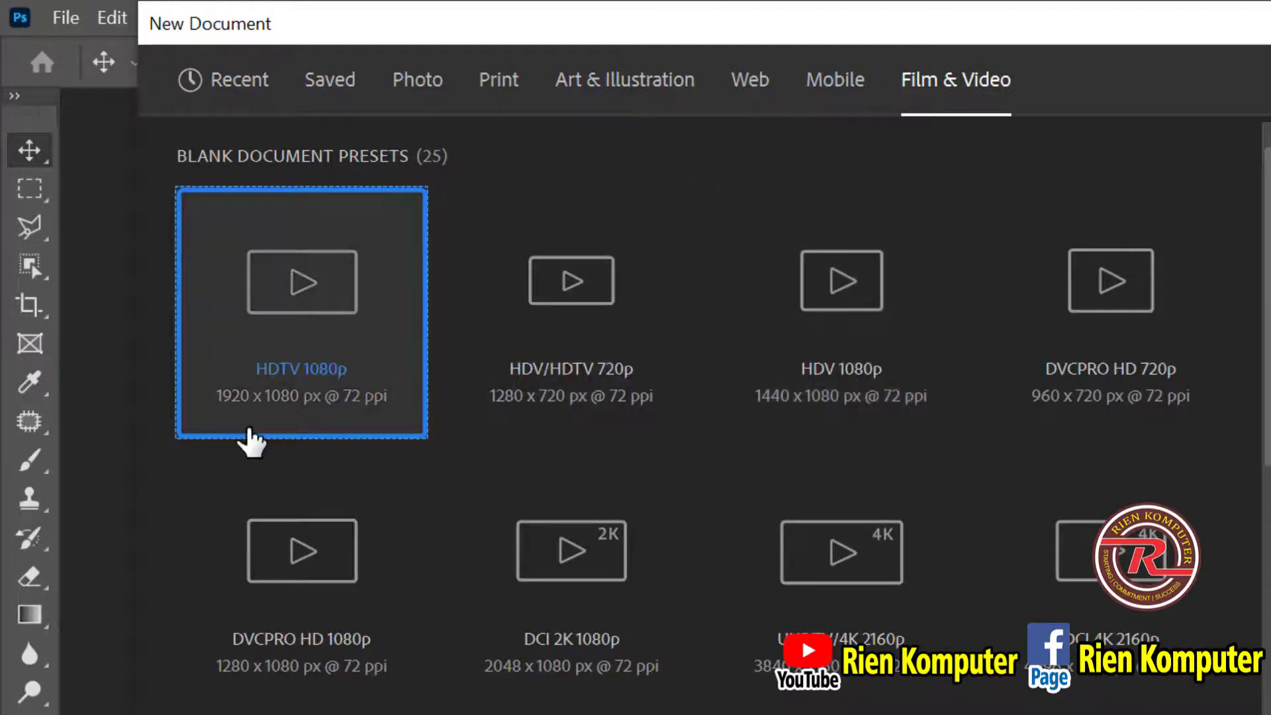
{"action": "left_click", "coordinate": [1104, 493]}
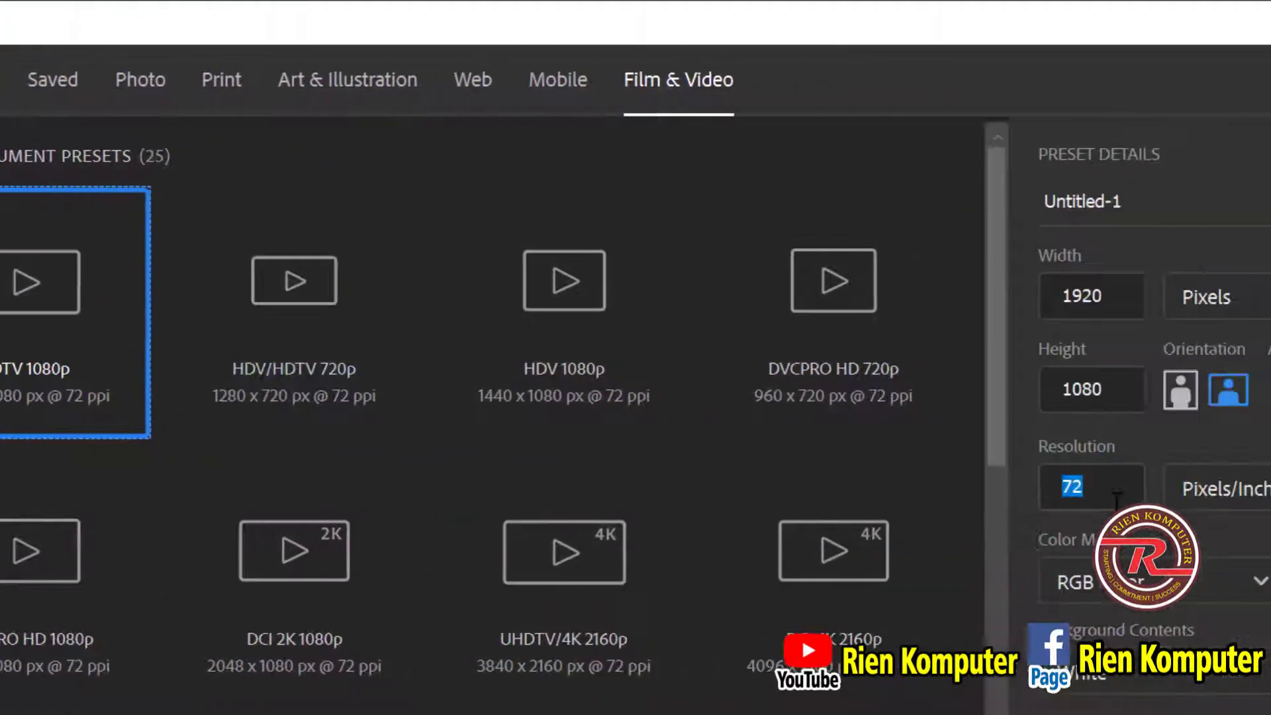
{"action": "type", "text": "100"}
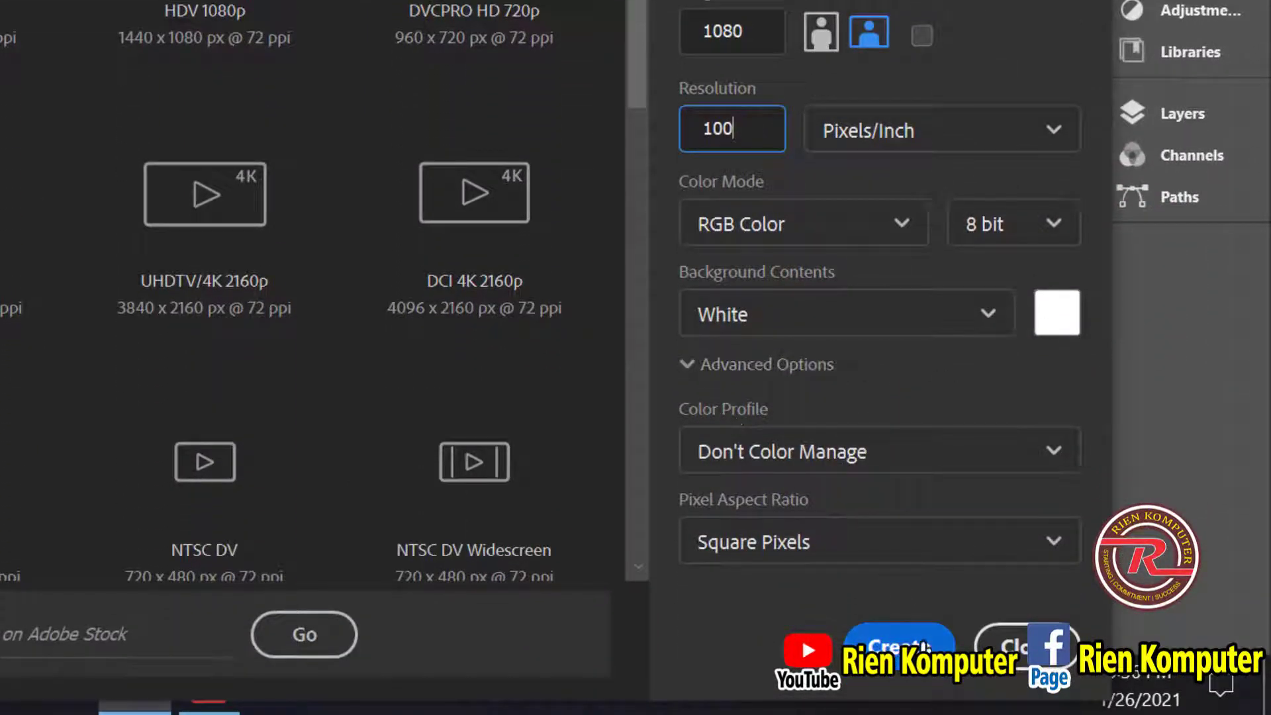
{"action": "left_click", "coordinate": [898, 638]}
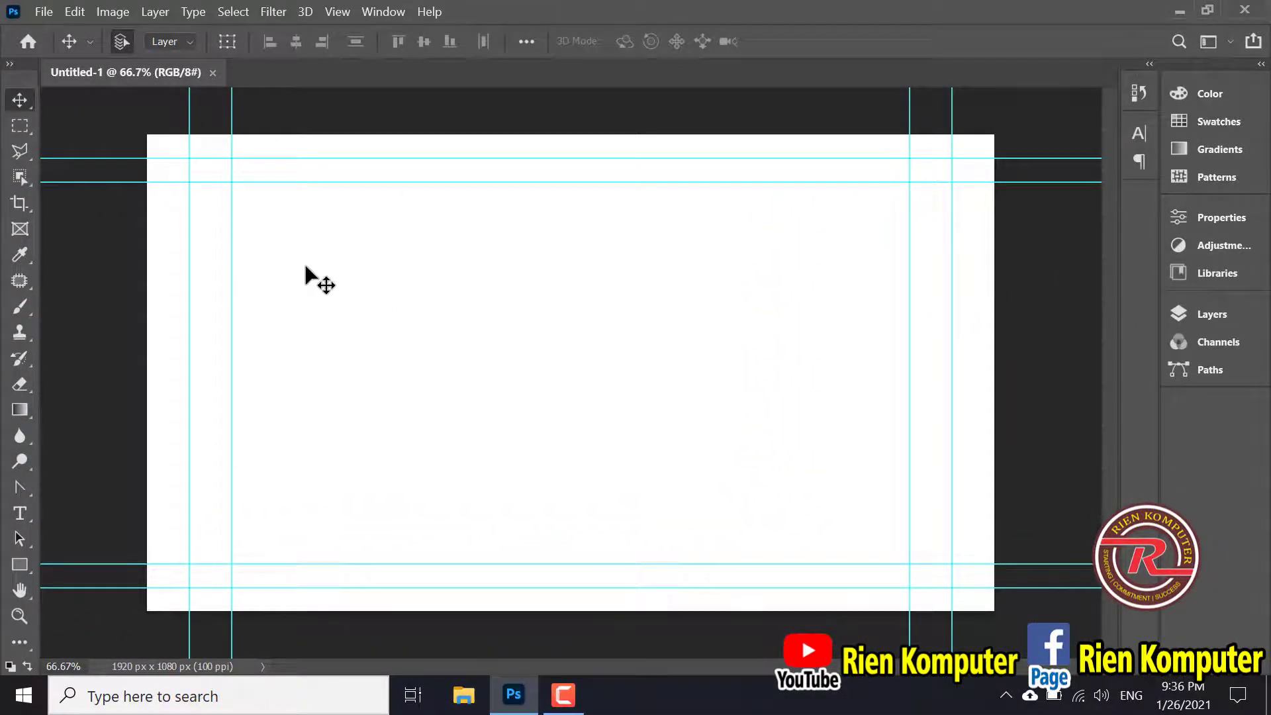
Show the Layers panel, expand the toolbar to two columns and set the foreground colour to a dark red
{"action": "left_click", "coordinate": [1213, 316]}
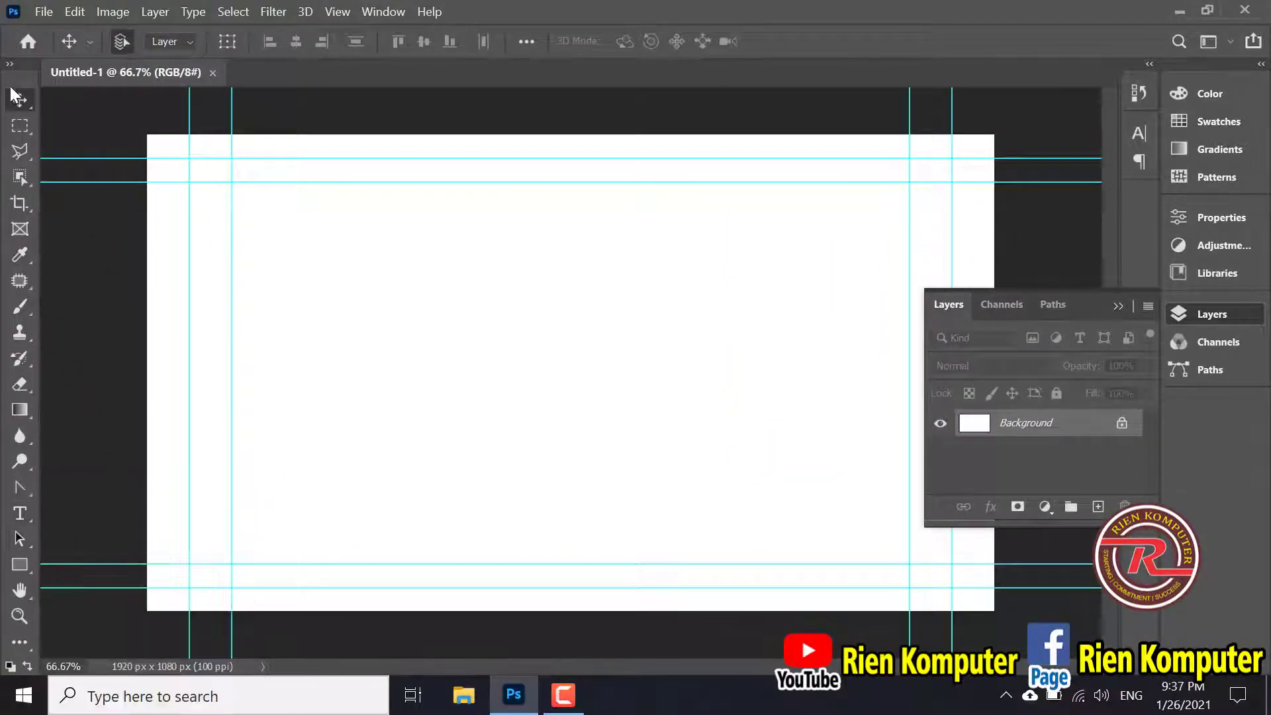
{"action": "left_click", "coordinate": [10, 66]}
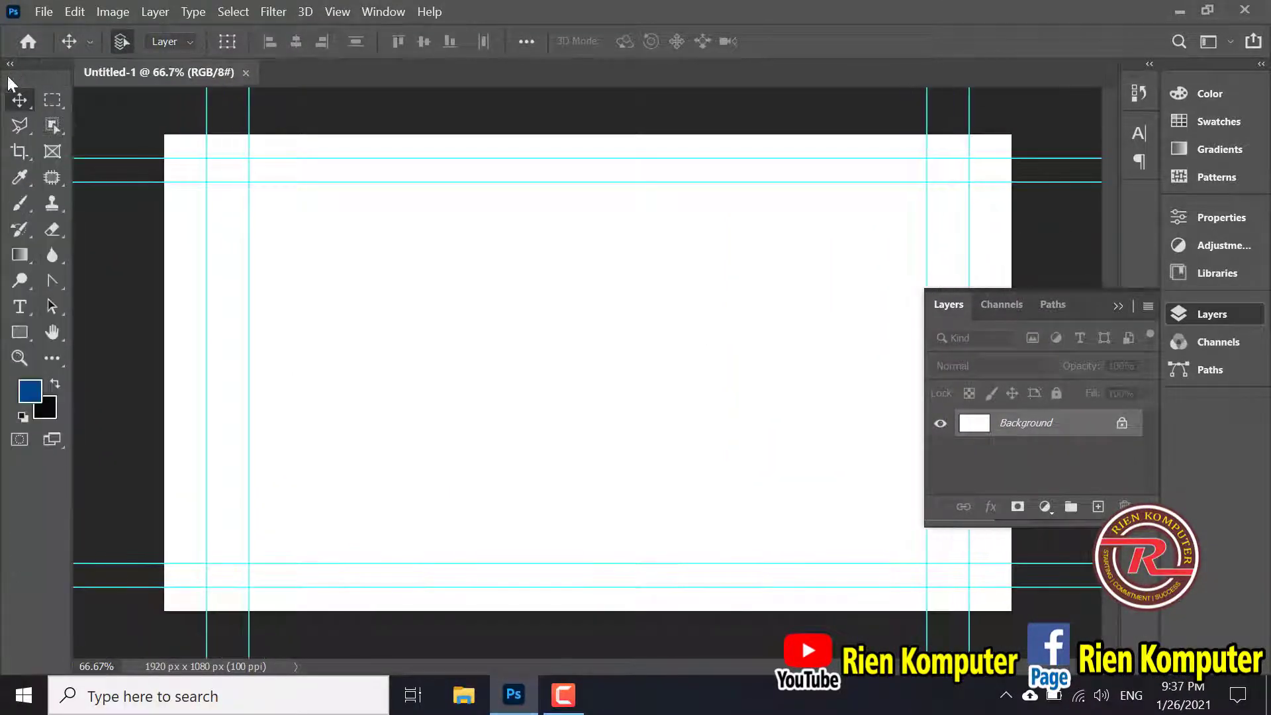
{"action": "left_click", "coordinate": [29, 391]}
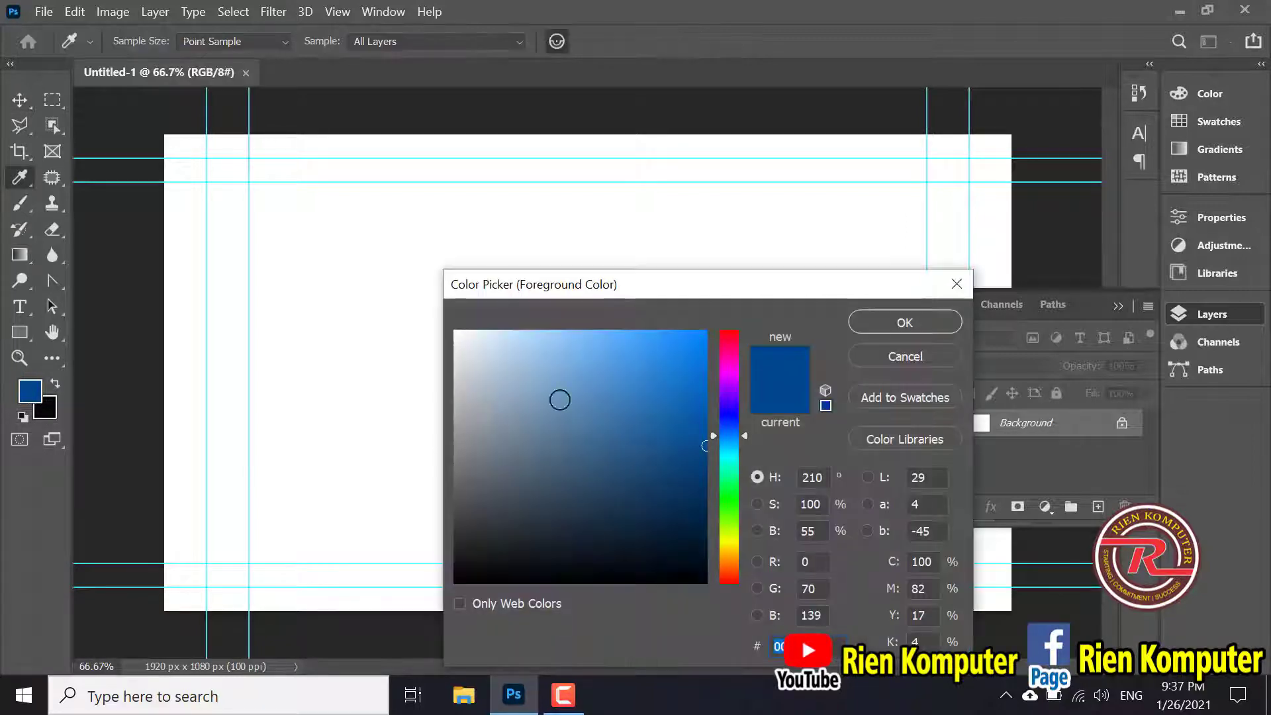
{"action": "left_click_drag", "start_coordinate": [724, 384], "coordinate": [724, 331]}
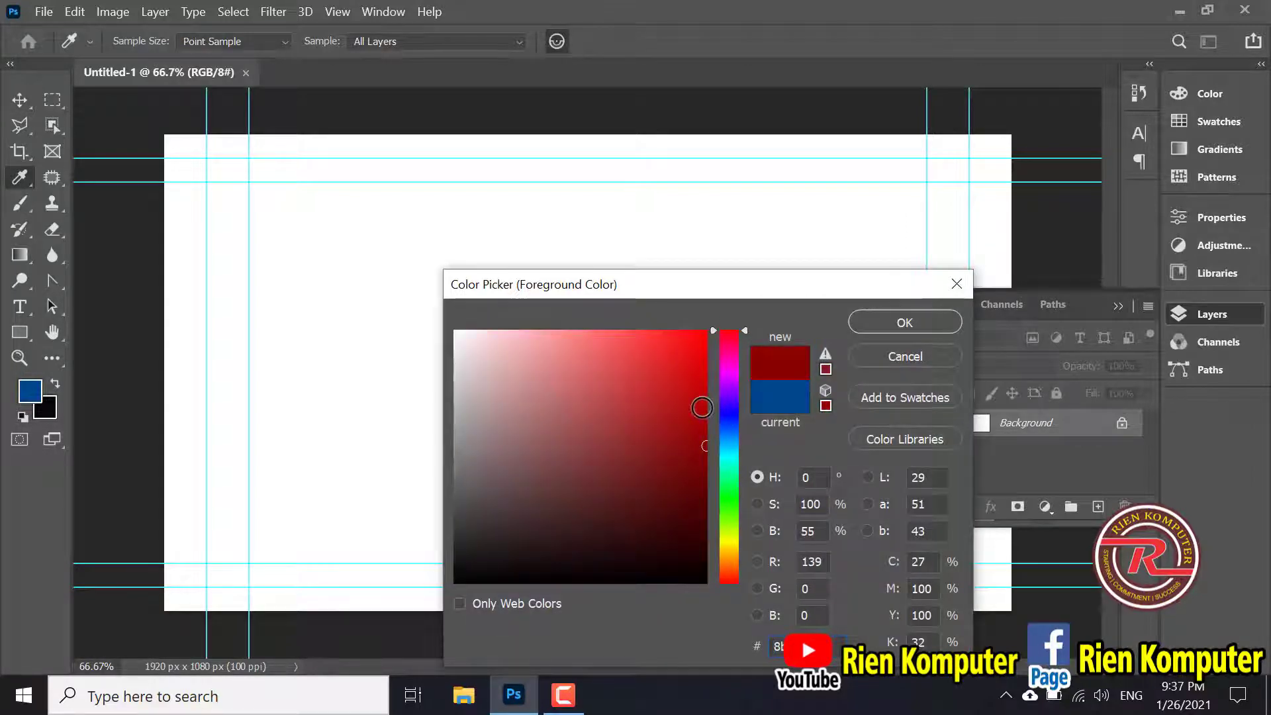
{"action": "left_click", "coordinate": [702, 405]}
{"action": "left_click", "coordinate": [904, 323]}
Set the background colour to dark blue (RGB 1, 42, 159) and return to the Move tool
{"action": "left_click", "coordinate": [42, 410]}
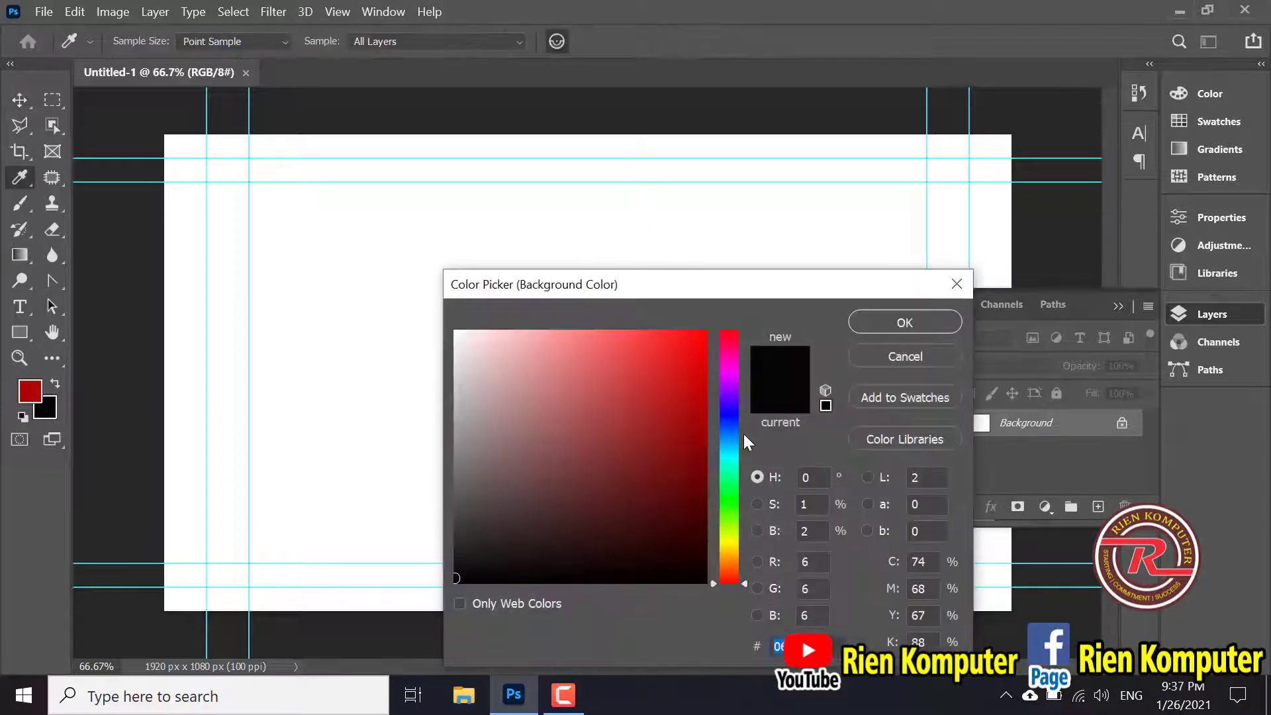
{"action": "mouse_move", "coordinate": [734, 420]}
{"action": "left_mouse_down"}
{"action": "mouse_move", "coordinate": [736, 400]}
{"action": "mouse_move", "coordinate": [737, 425]}
{"action": "left_mouse_up"}
{"action": "left_click", "coordinate": [705, 426]}
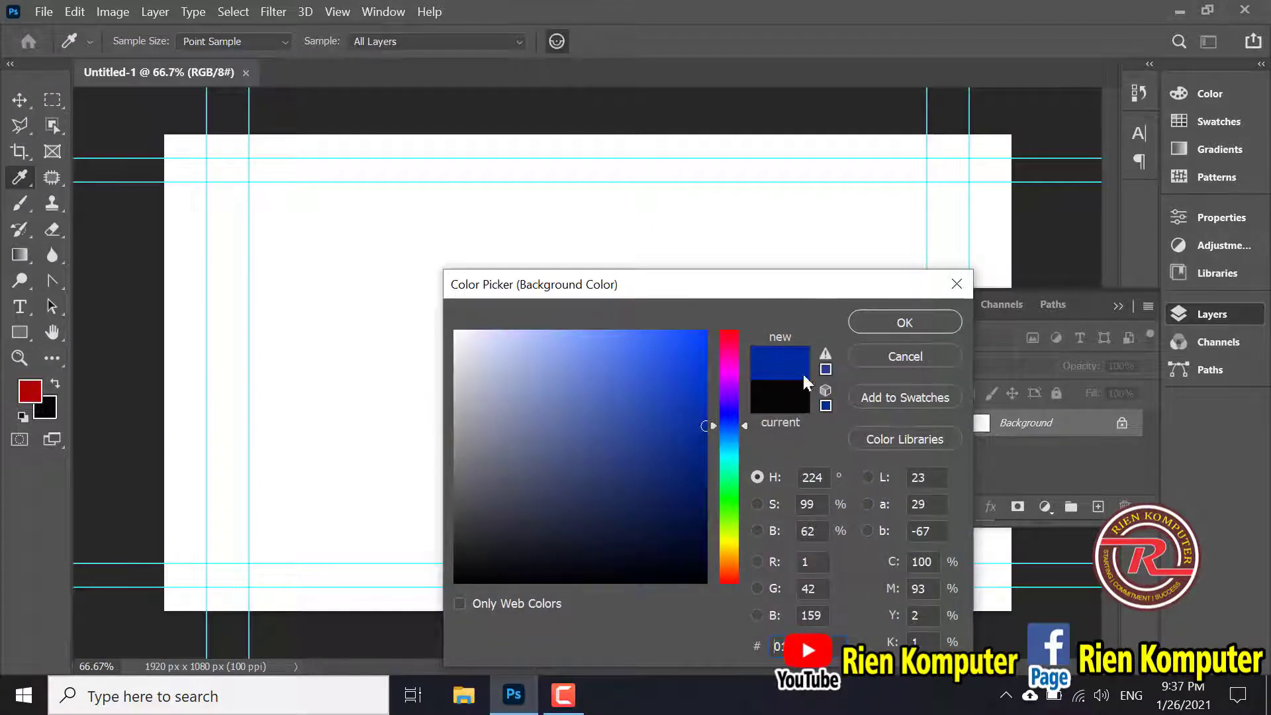
{"action": "left_click", "coordinate": [904, 322]}
{"action": "key", "text": "v"}
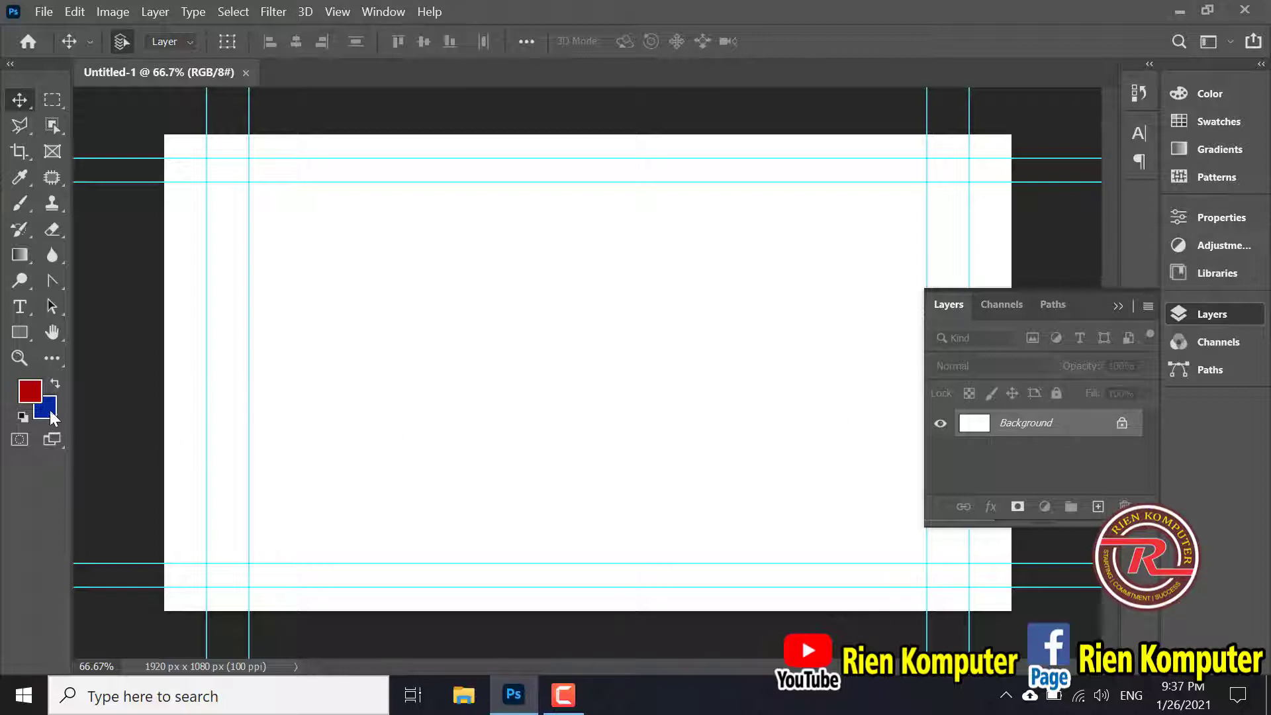
Fill the Background layer with the blue background colour, then refill it with the red foreground colour
{"action": "key", "text": "ctrl+BackSpace"}
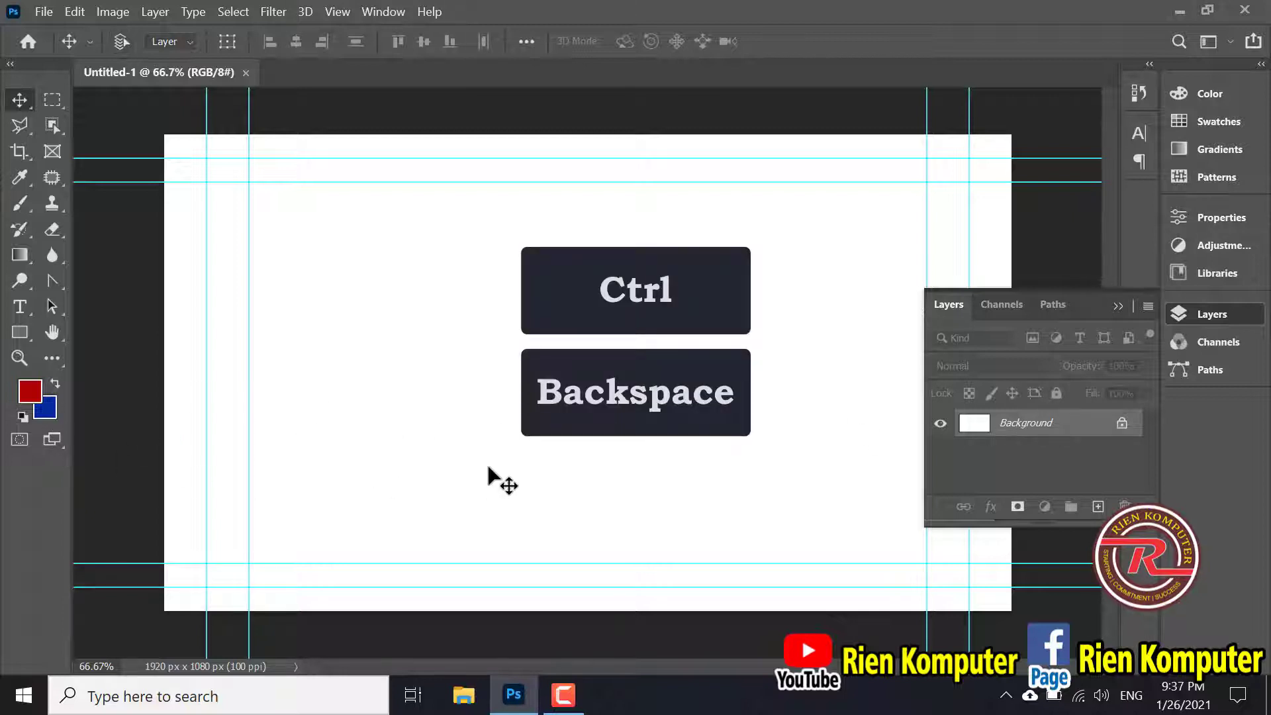
{"action": "key", "text": "ctrl+BackSpace"}
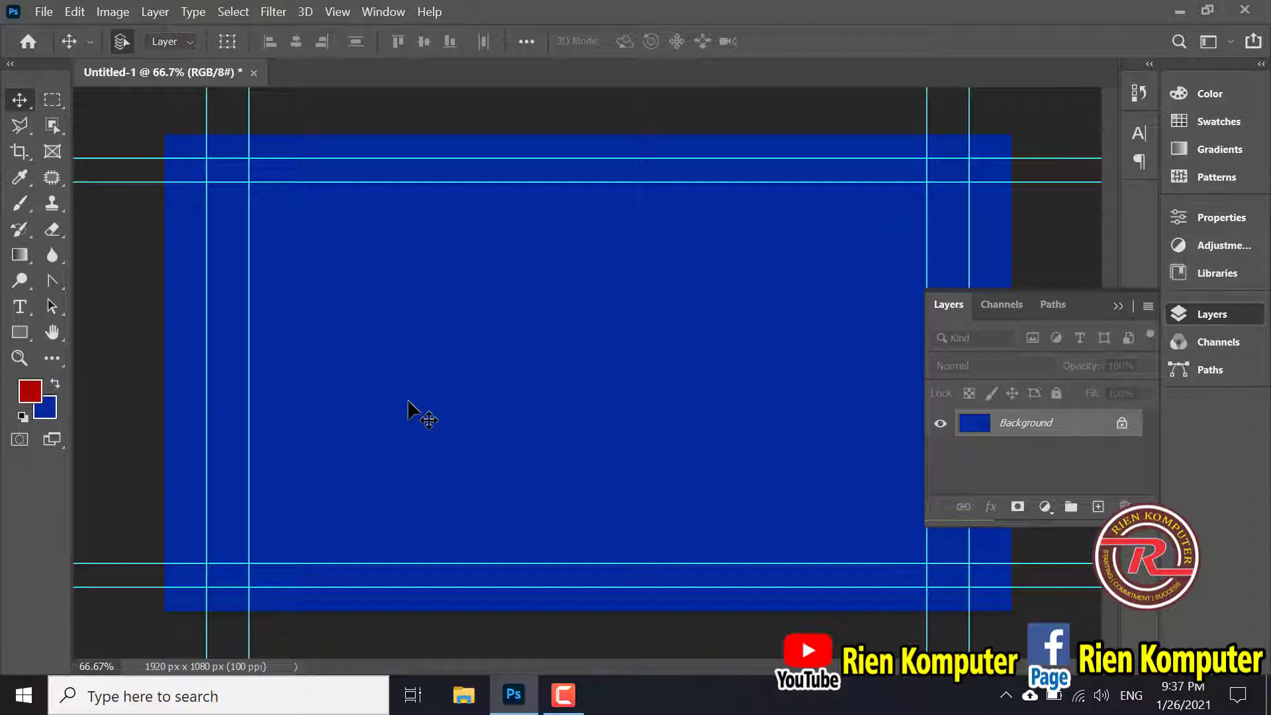
{"action": "key", "text": "alt+BackSpace"}
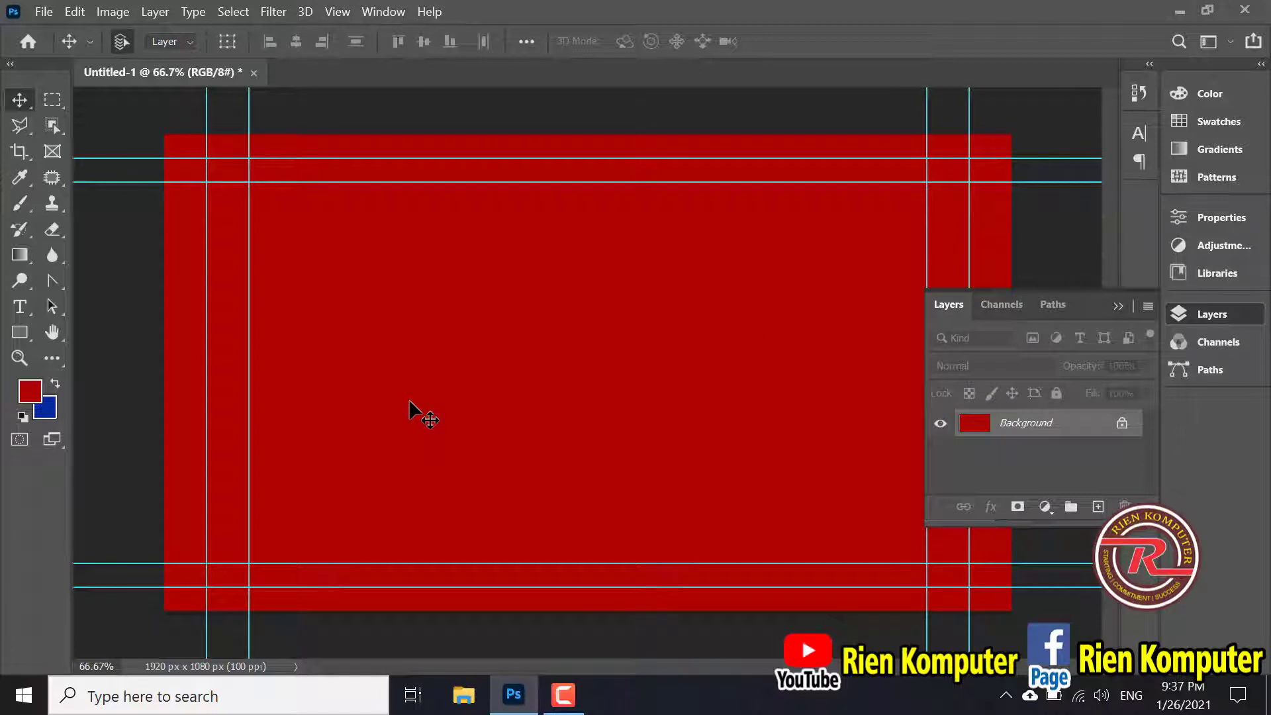
Set the background colour to light grey and fill the Background layer with it
{"action": "left_click", "coordinate": [45, 410]}
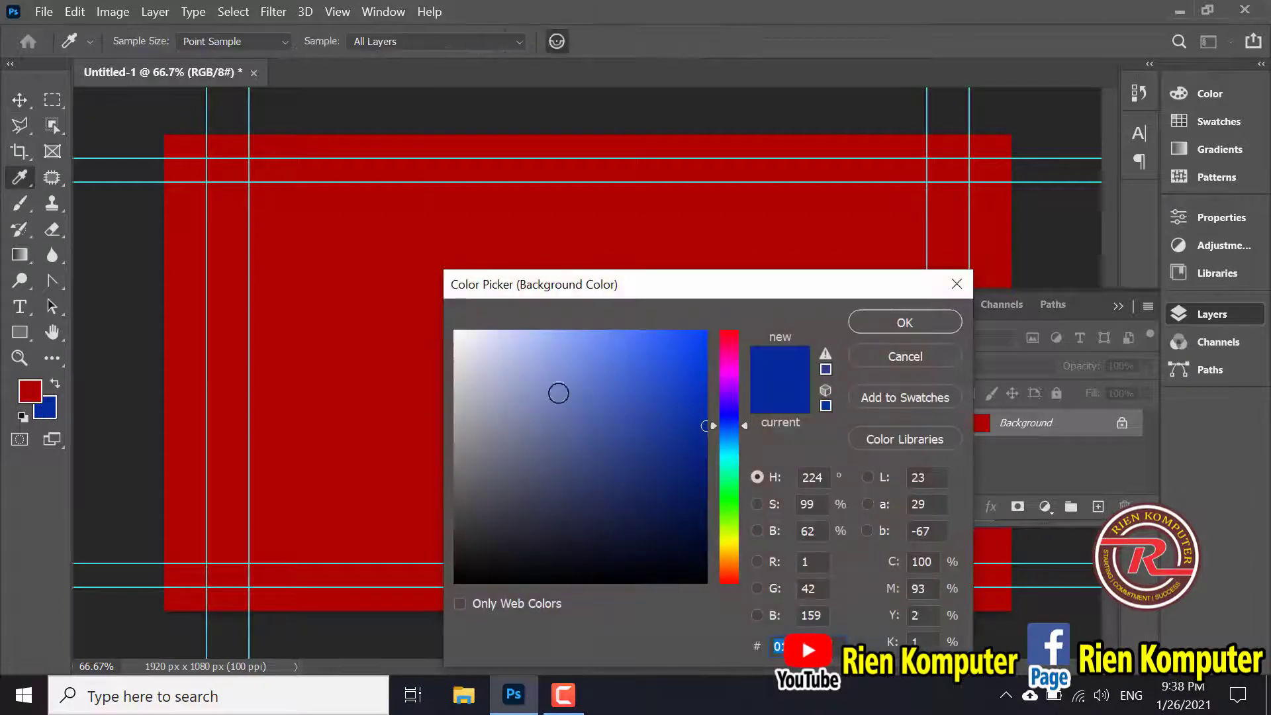
{"action": "left_click_drag", "start_coordinate": [465, 436], "coordinate": [455, 389]}
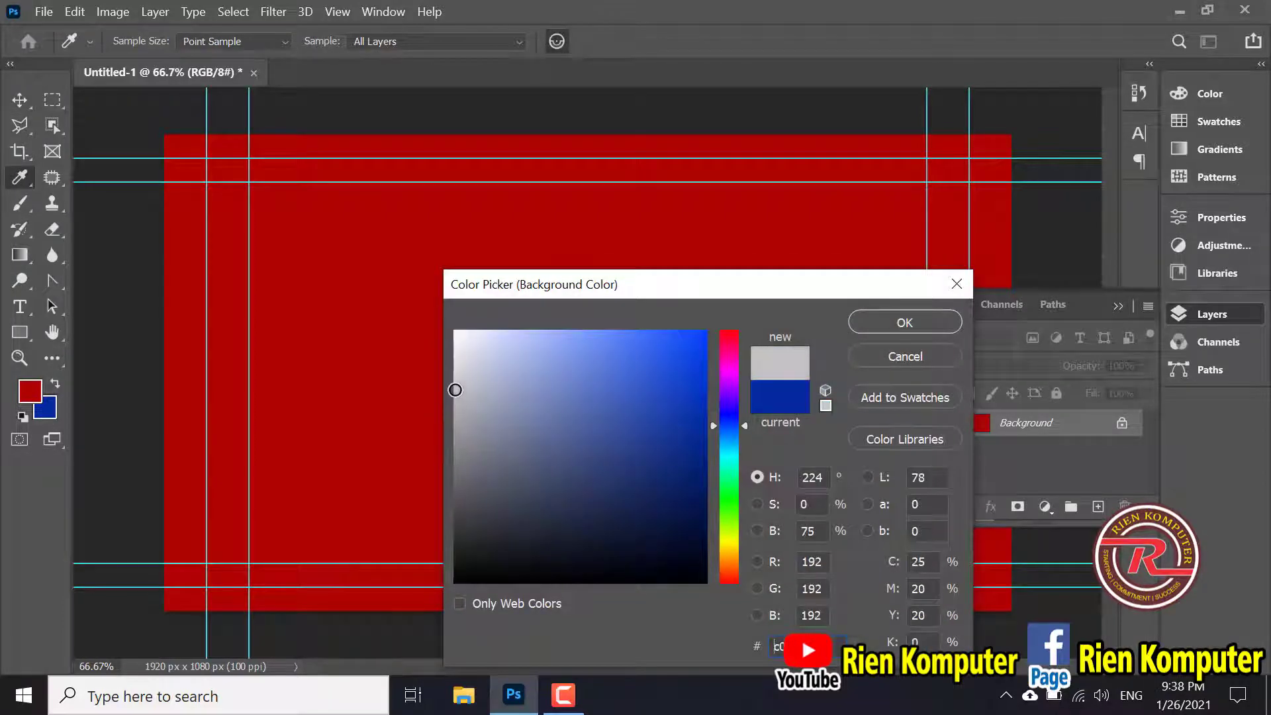
{"action": "left_click", "coordinate": [900, 322]}
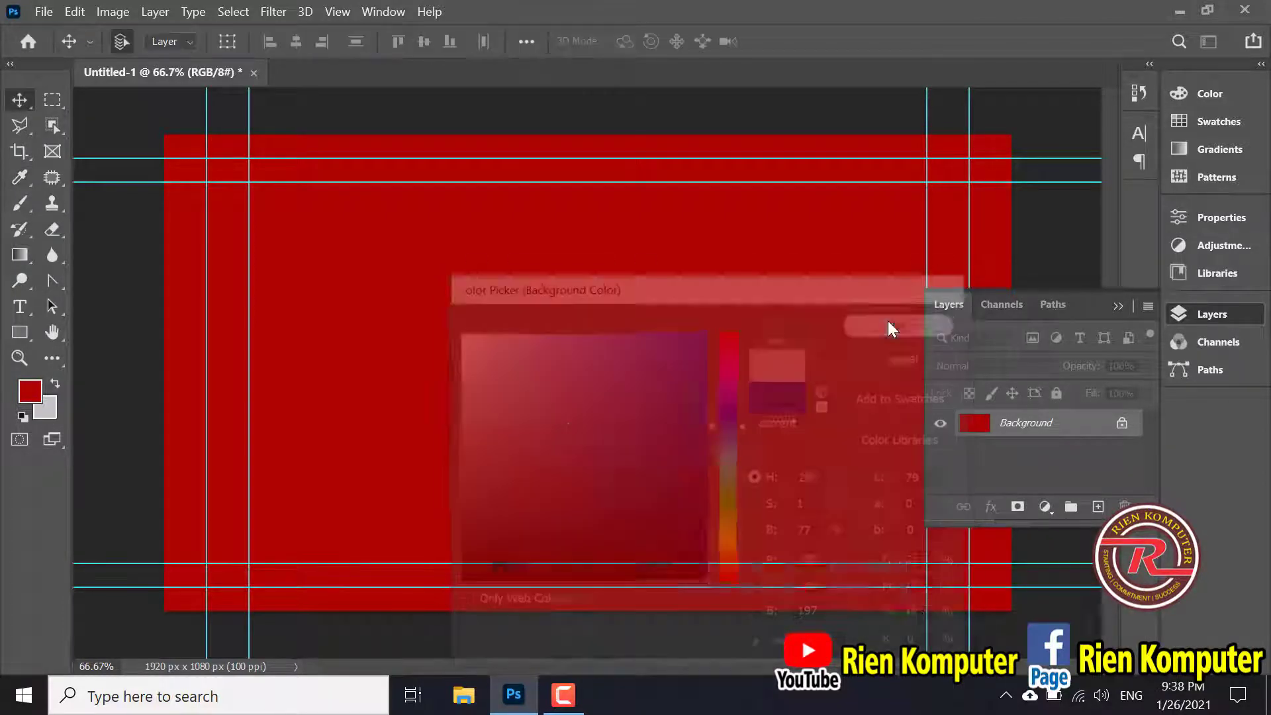
{"action": "key", "text": "ctrl+BackSpace"}
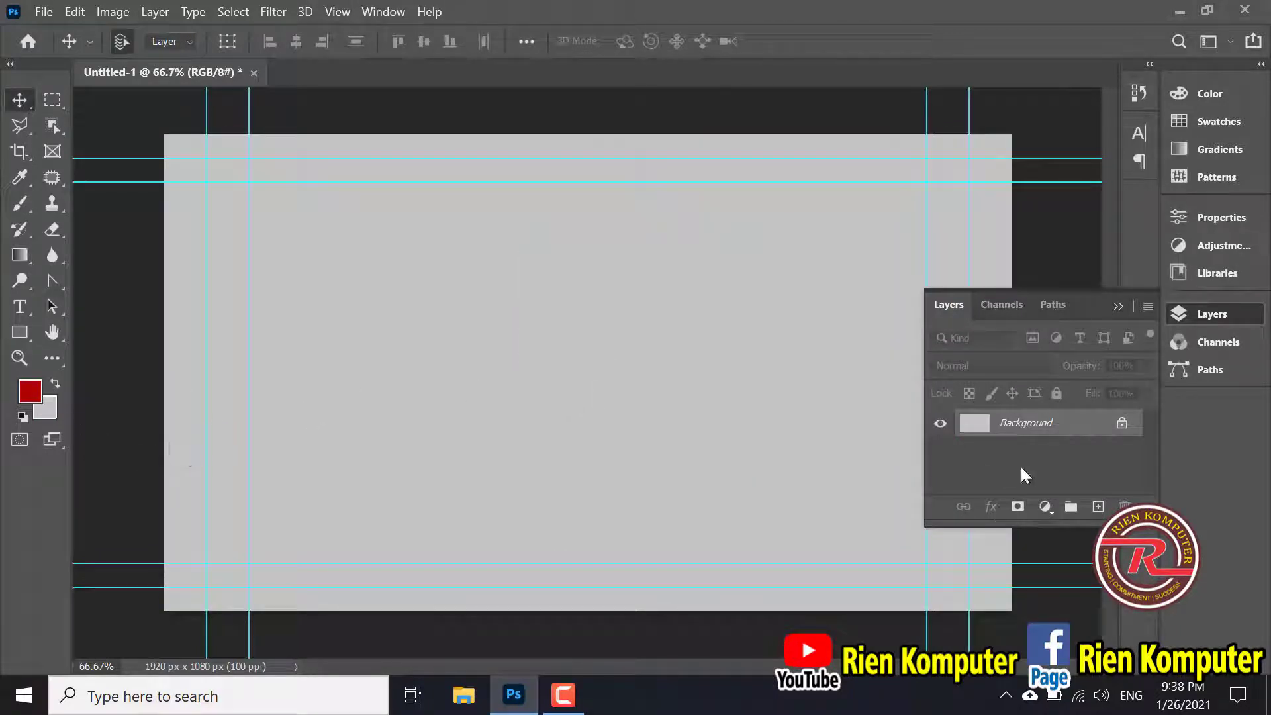
Select a wide rectangular area in the upper middle of the canvas with the Rectangular Marquee tool, keeping the Layers panel and two-column toolbar shown
{"action": "left_click", "coordinate": [1215, 314]}
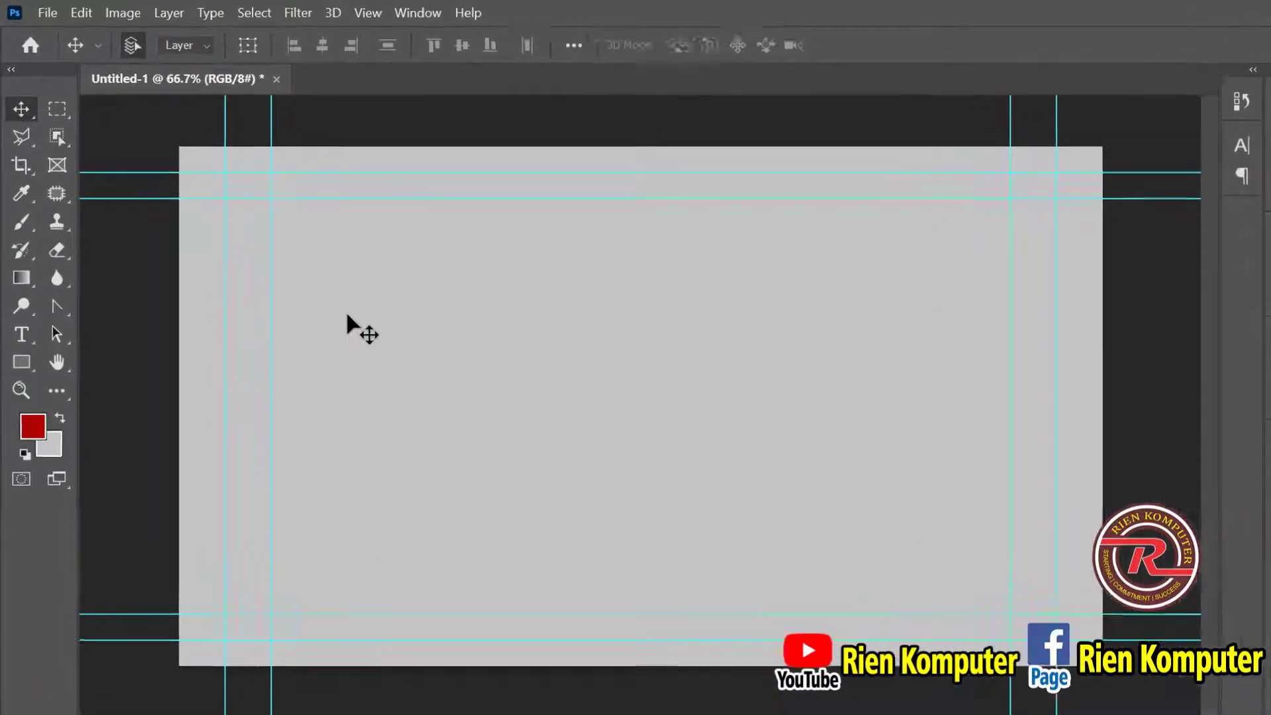
{"action": "left_click", "coordinate": [14, 94]}
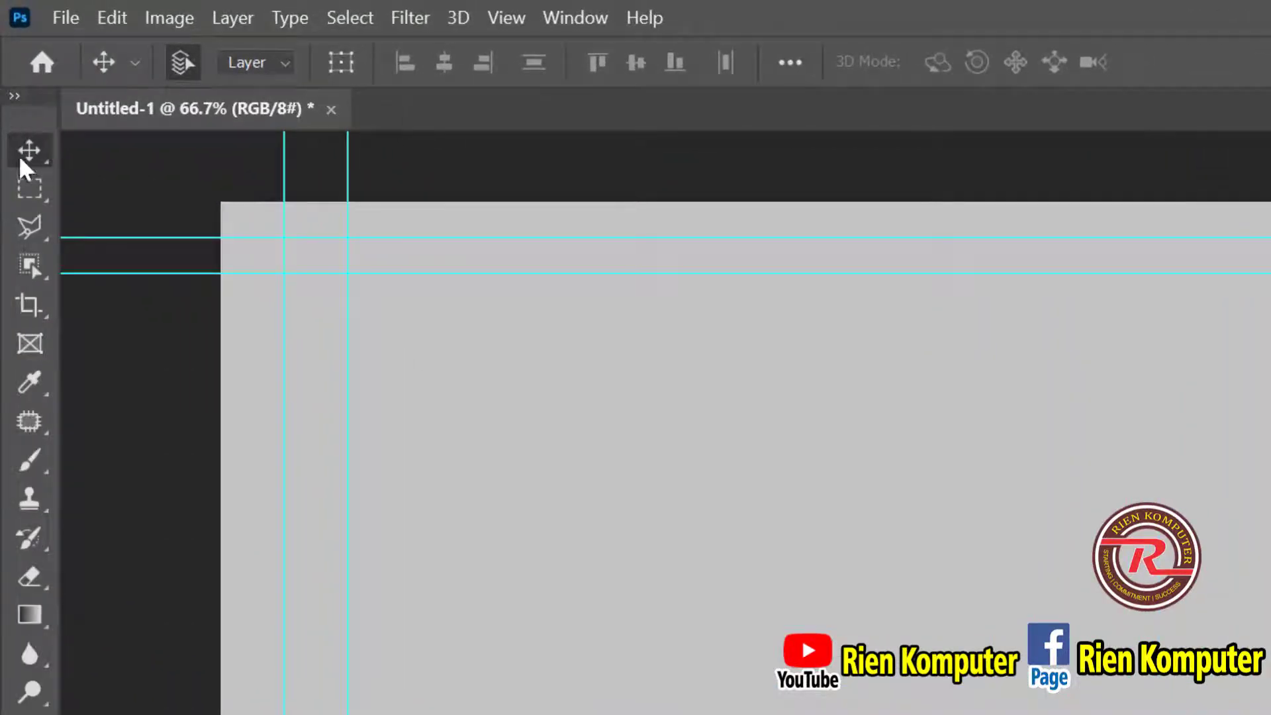
{"action": "left_click", "coordinate": [29, 188]}
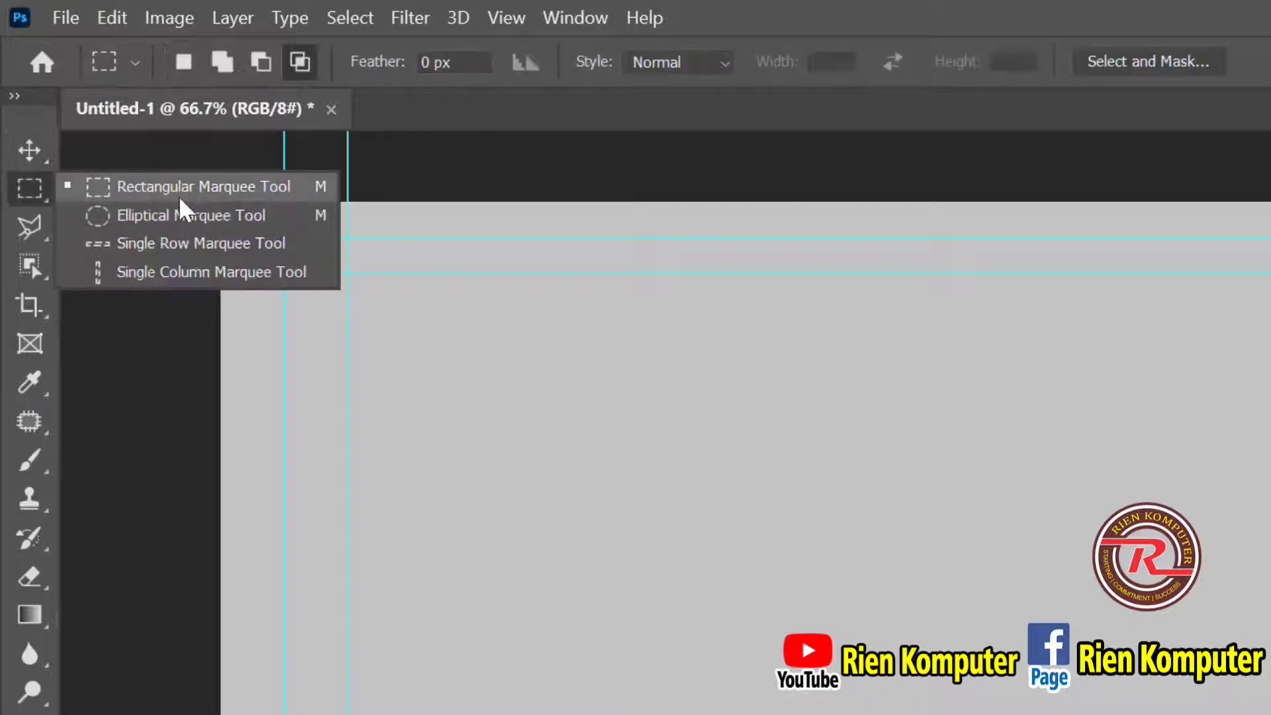
{"action": "left_click", "coordinate": [145, 193]}
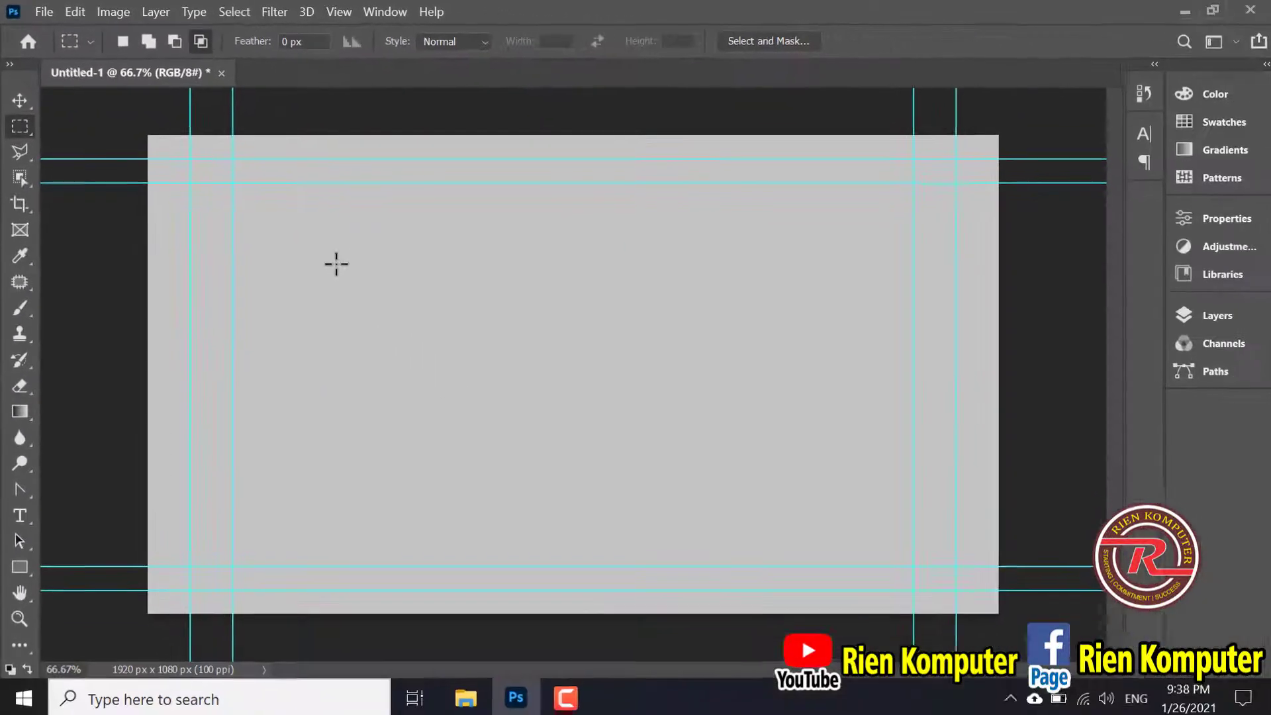
{"action": "left_click_drag", "start_coordinate": [335, 247], "coordinate": [759, 358]}
{"action": "key", "text": "F7"}
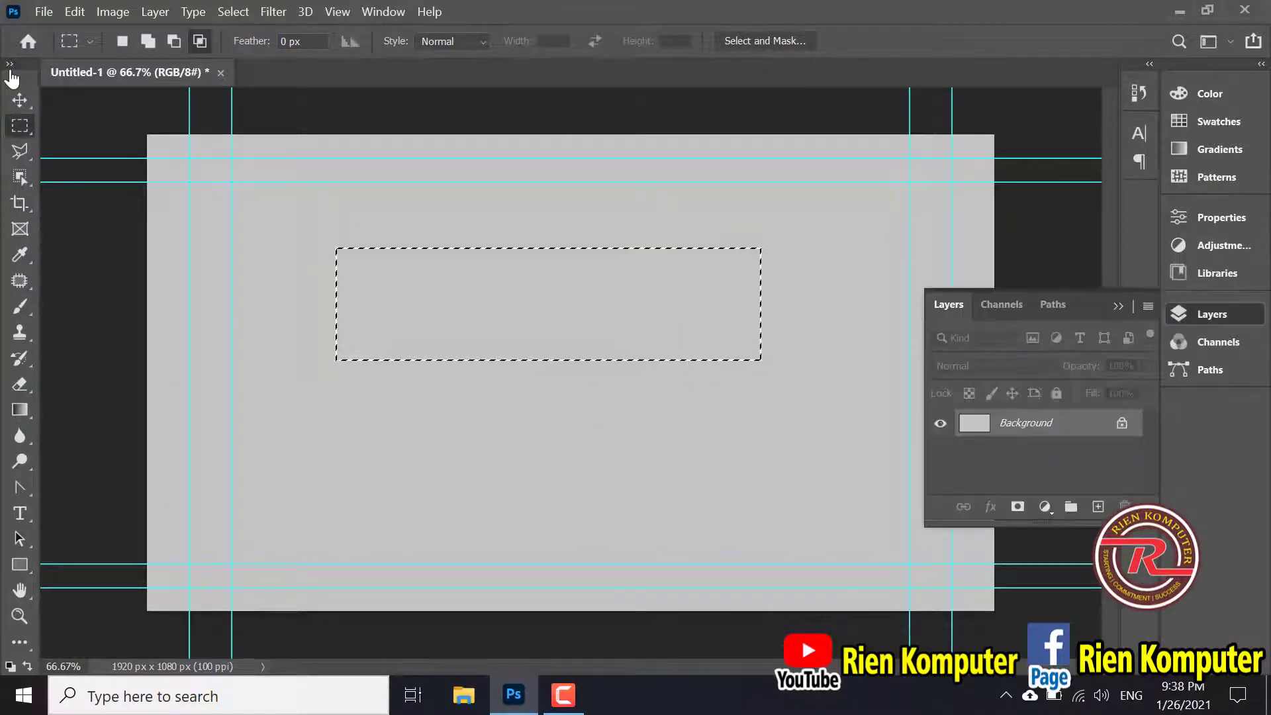
{"action": "left_click", "coordinate": [10, 66]}
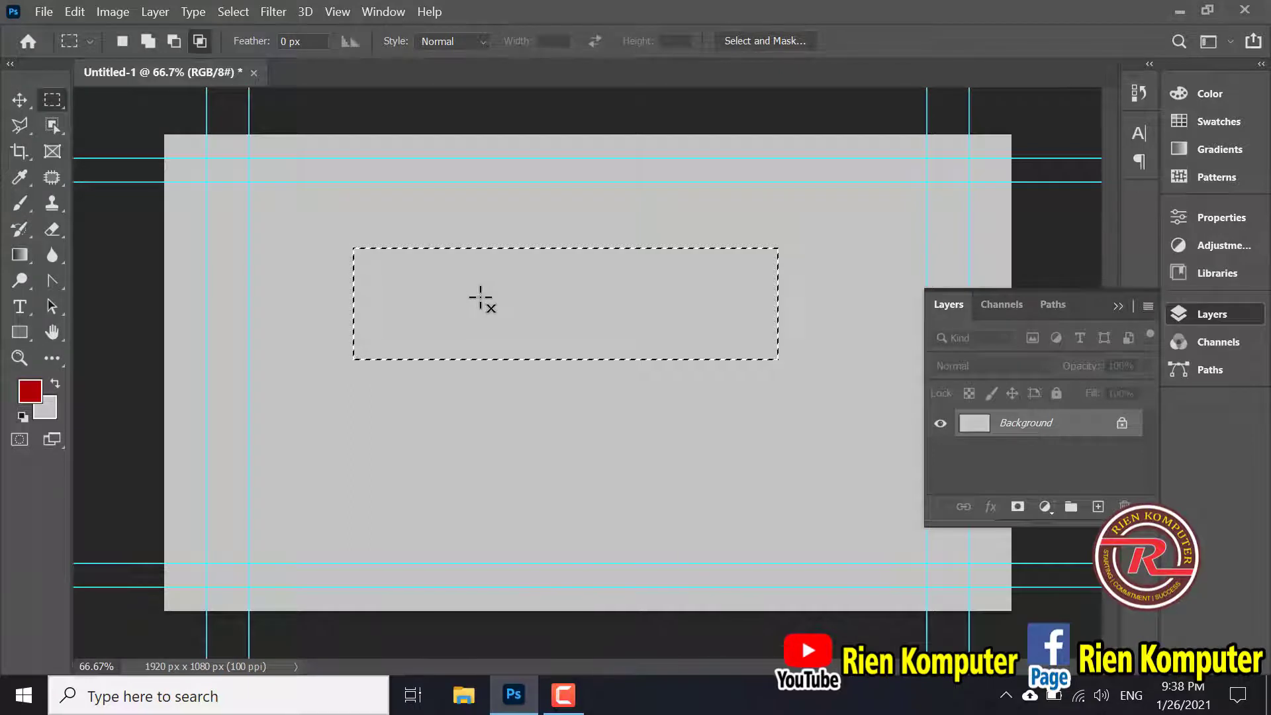
{"action": "key", "text": "ctrl+BackSpace"}
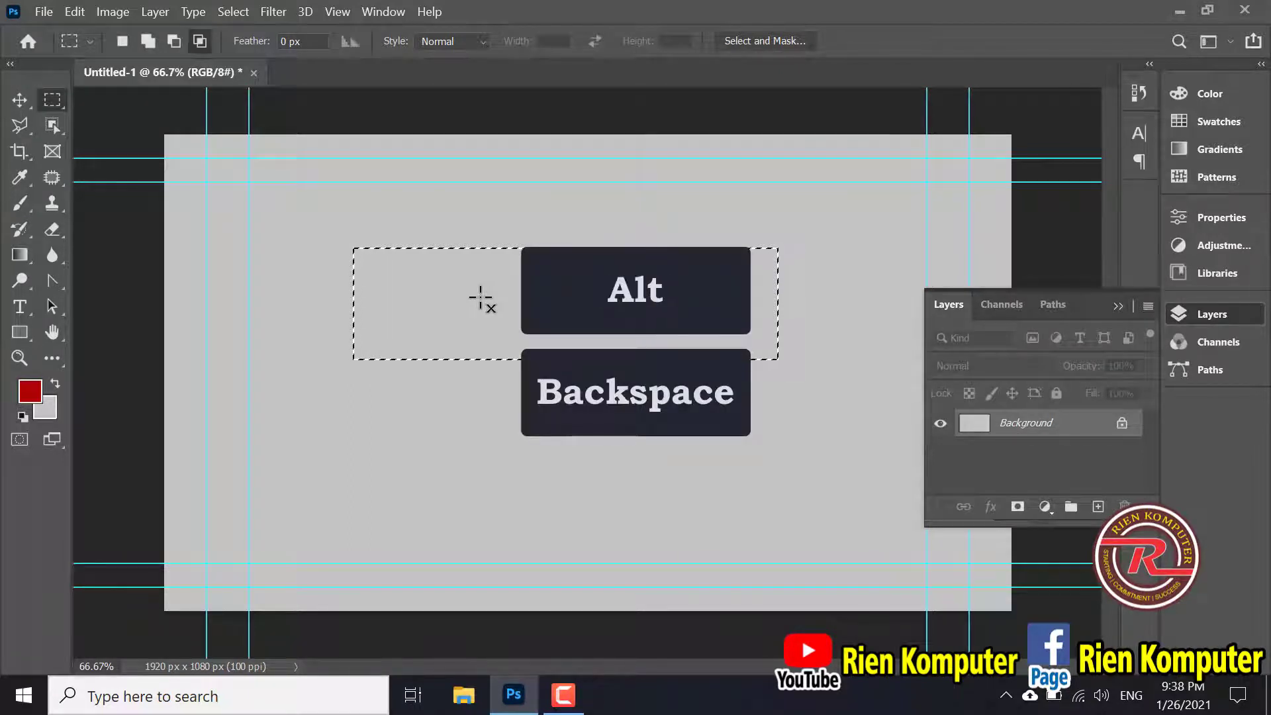
{"action": "key", "text": "alt+BackSpace"}
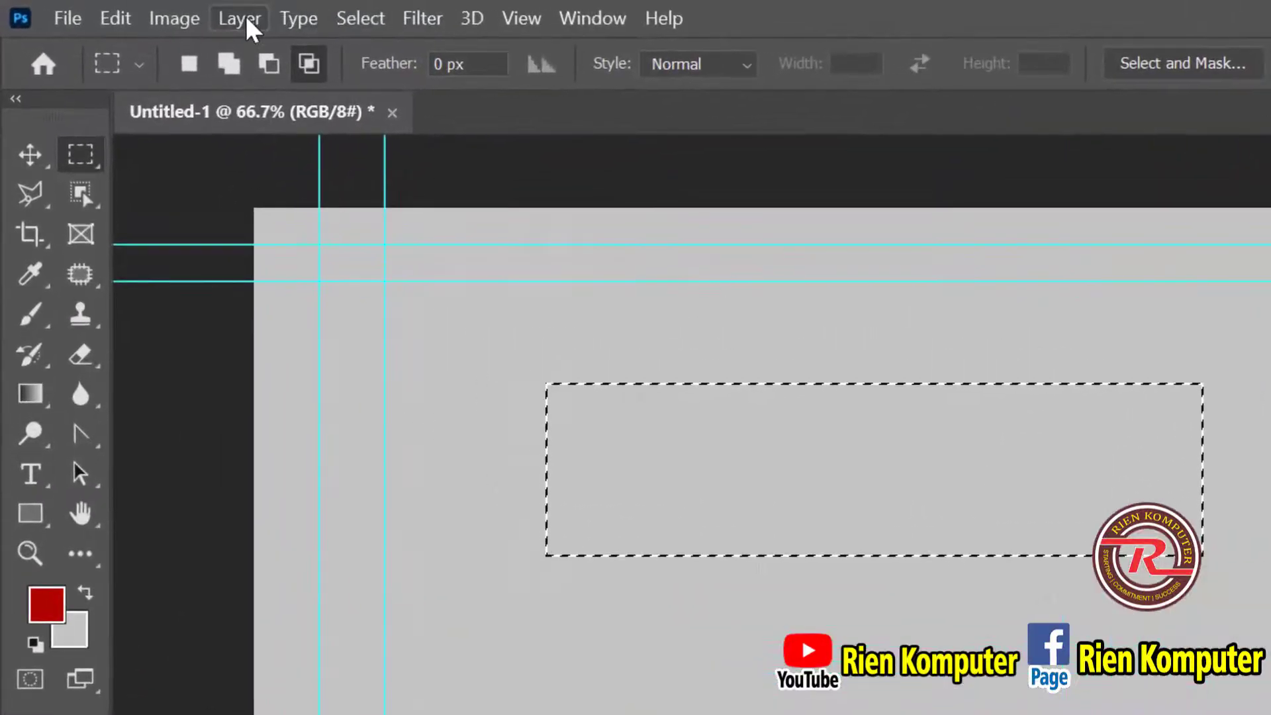
Create a new empty layer above the Background, keeping the name Layer 1, Normal mode and 100% opacity
{"action": "left_click", "coordinate": [245, 16]}
{"action": "mouse_move", "coordinate": [436, 46]}
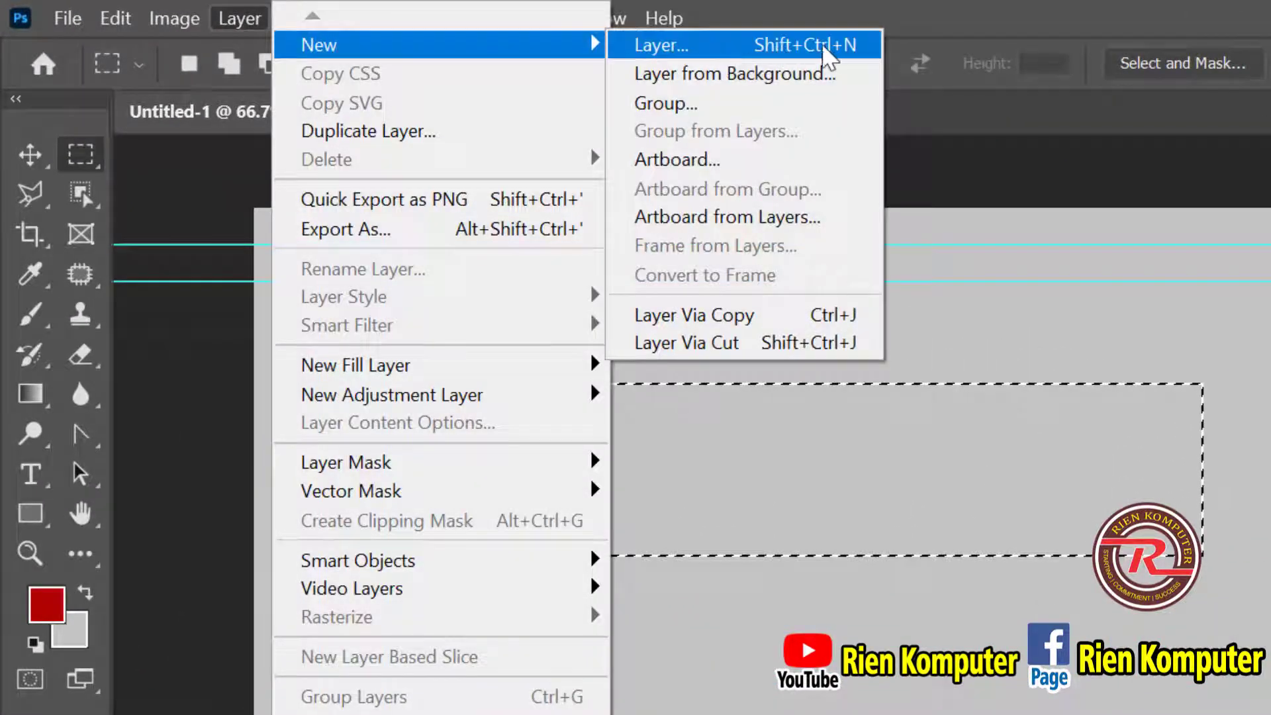
{"action": "left_click", "coordinate": [716, 42]}
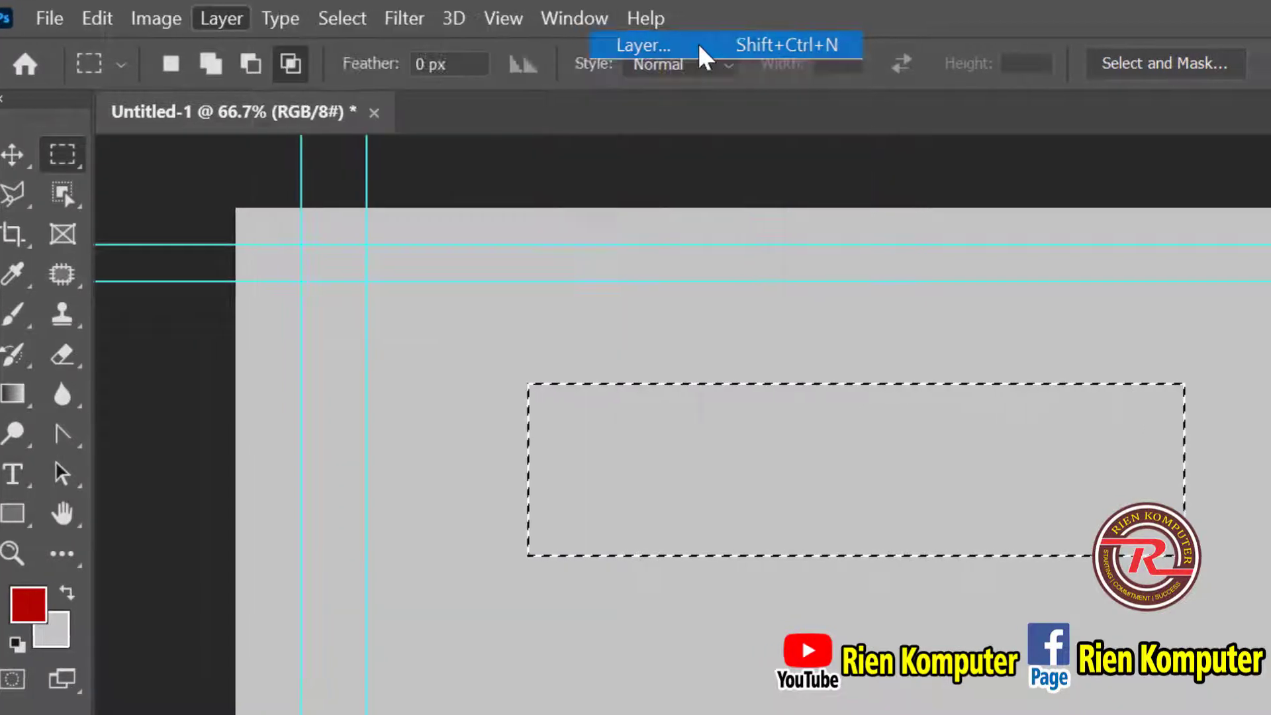
{"action": "left_click", "coordinate": [804, 283]}
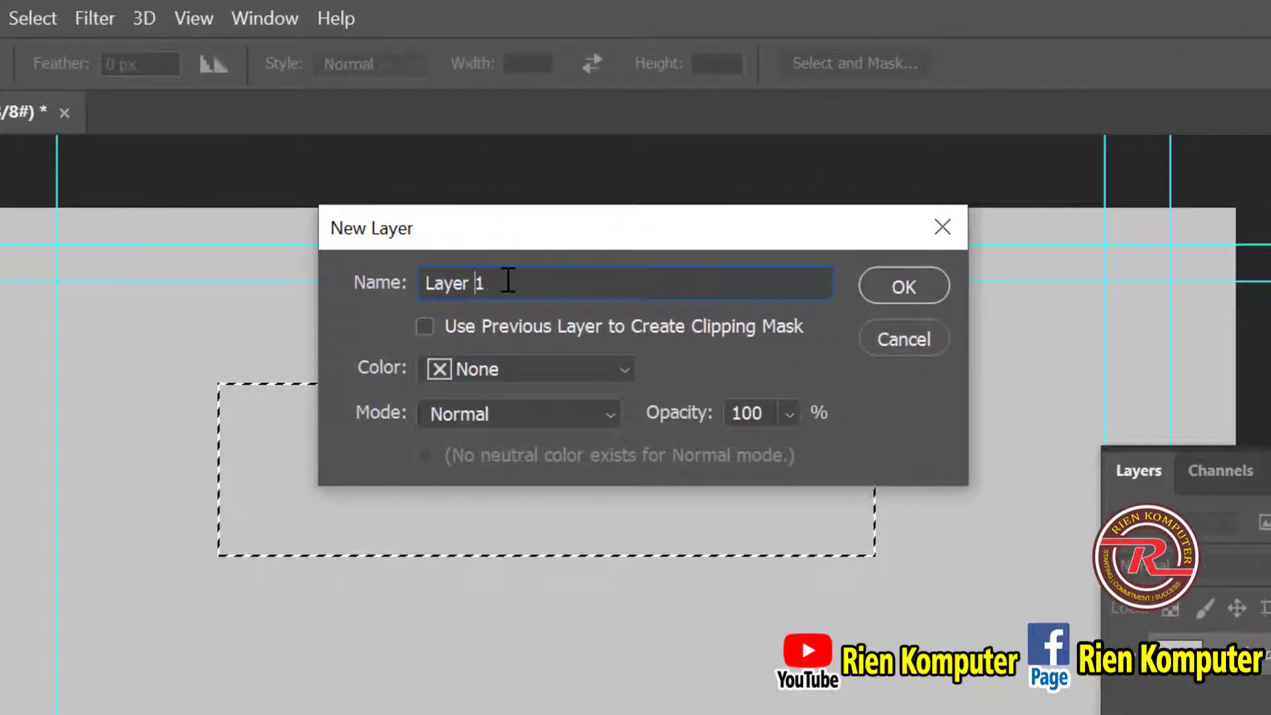
{"action": "left_click_drag", "start_coordinate": [506, 280], "coordinate": [399, 284]}
{"action": "left_click", "coordinate": [515, 287]}
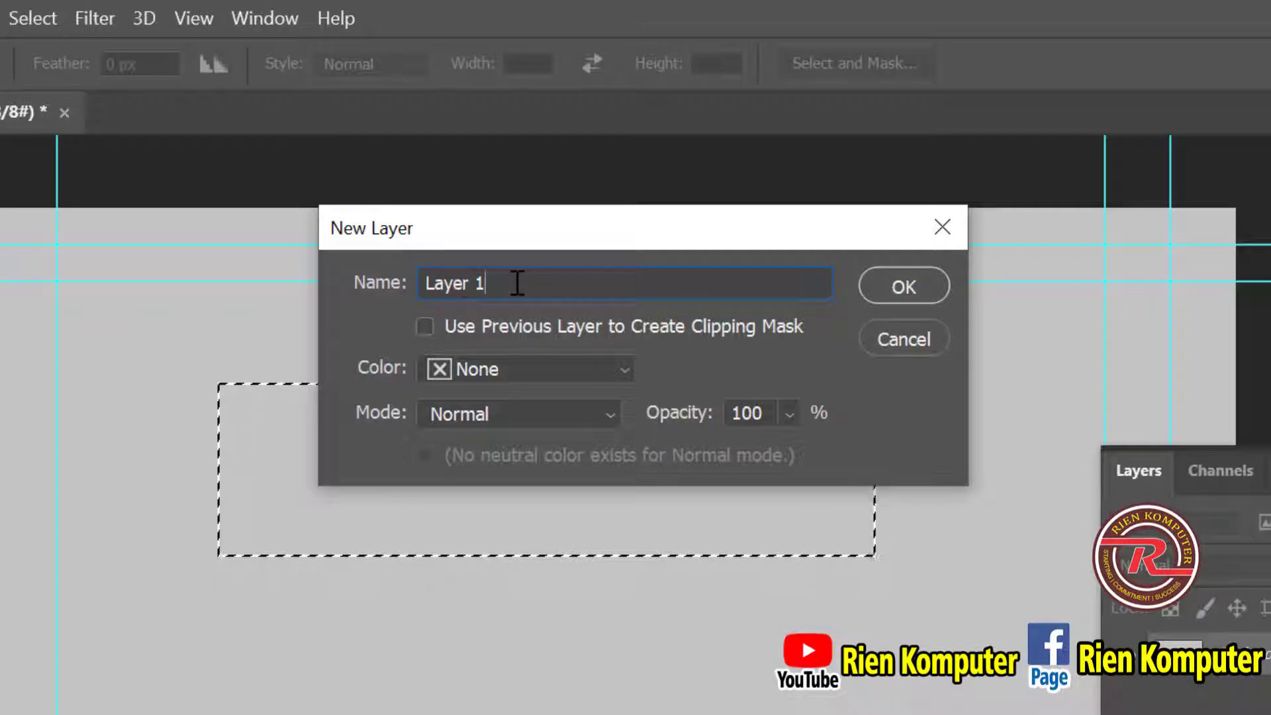
{"action": "left_click", "coordinate": [903, 288]}
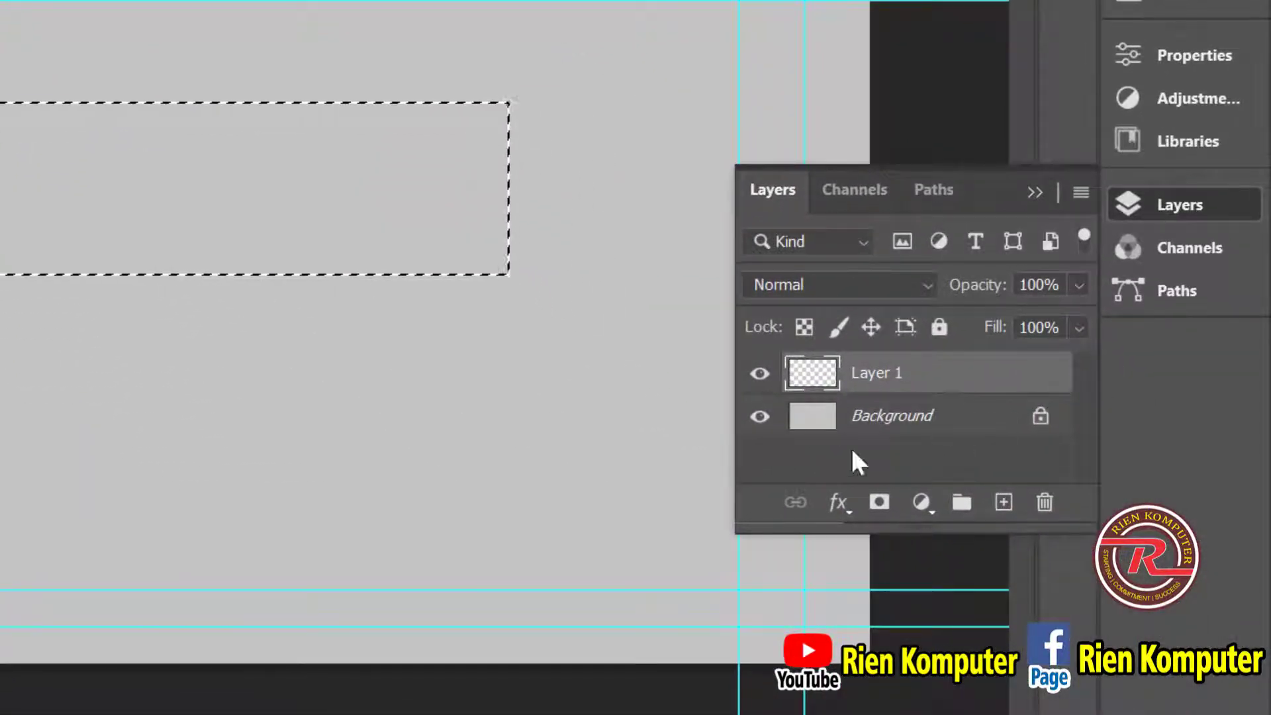
{"action": "left_click", "coordinate": [914, 413]}
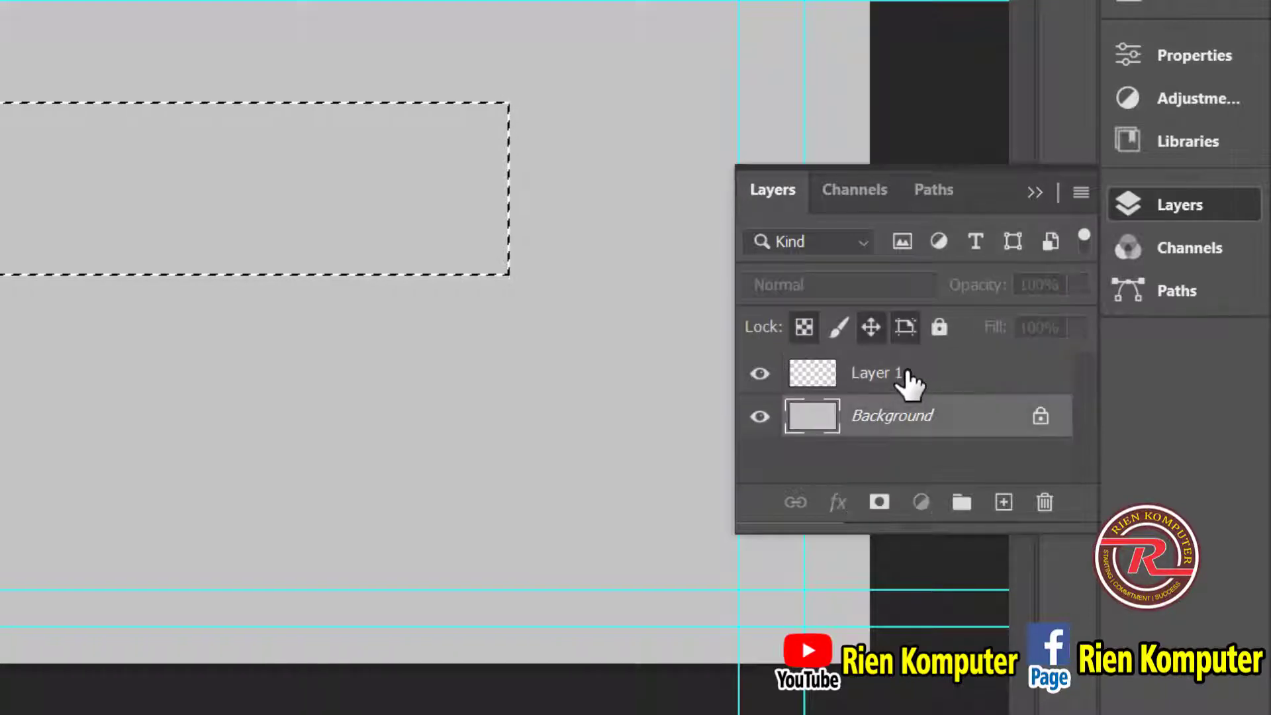
{"action": "left_click", "coordinate": [905, 375]}
{"action": "left_click", "coordinate": [873, 400]}
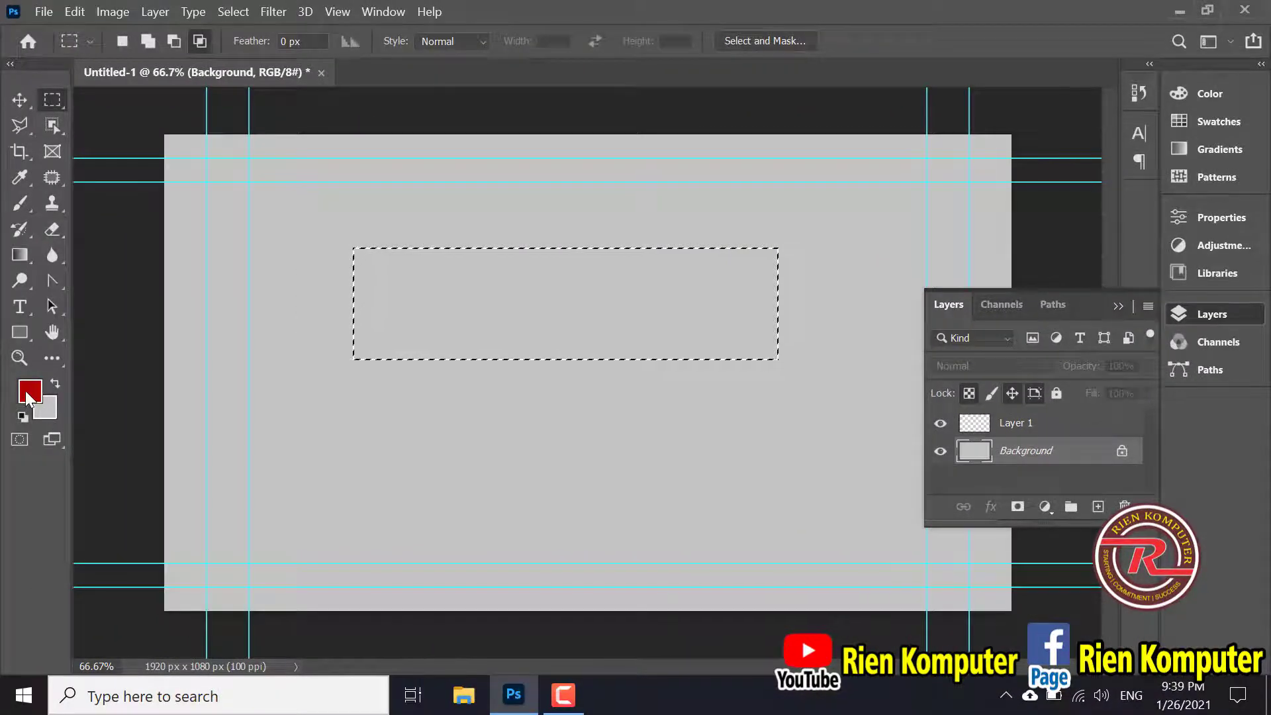
Set the foreground colour to a dark blue, RGB 3, 80, 145
{"action": "left_click", "coordinate": [30, 390]}
{"action": "mouse_move", "coordinate": [728, 423]}
{"action": "left_mouse_down"}
{"action": "mouse_move", "coordinate": [728, 405]}
{"action": "mouse_move", "coordinate": [727, 460]}
{"action": "mouse_move", "coordinate": [728, 434]}
{"action": "left_mouse_up"}
{"action": "left_click", "coordinate": [600, 418]}
{"action": "mouse_move", "coordinate": [569, 484]}
{"action": "left_mouse_down"}
{"action": "mouse_move", "coordinate": [635, 499]}
{"action": "mouse_move", "coordinate": [664, 374]}
{"action": "left_mouse_up"}
{"action": "left_click", "coordinate": [734, 437]}
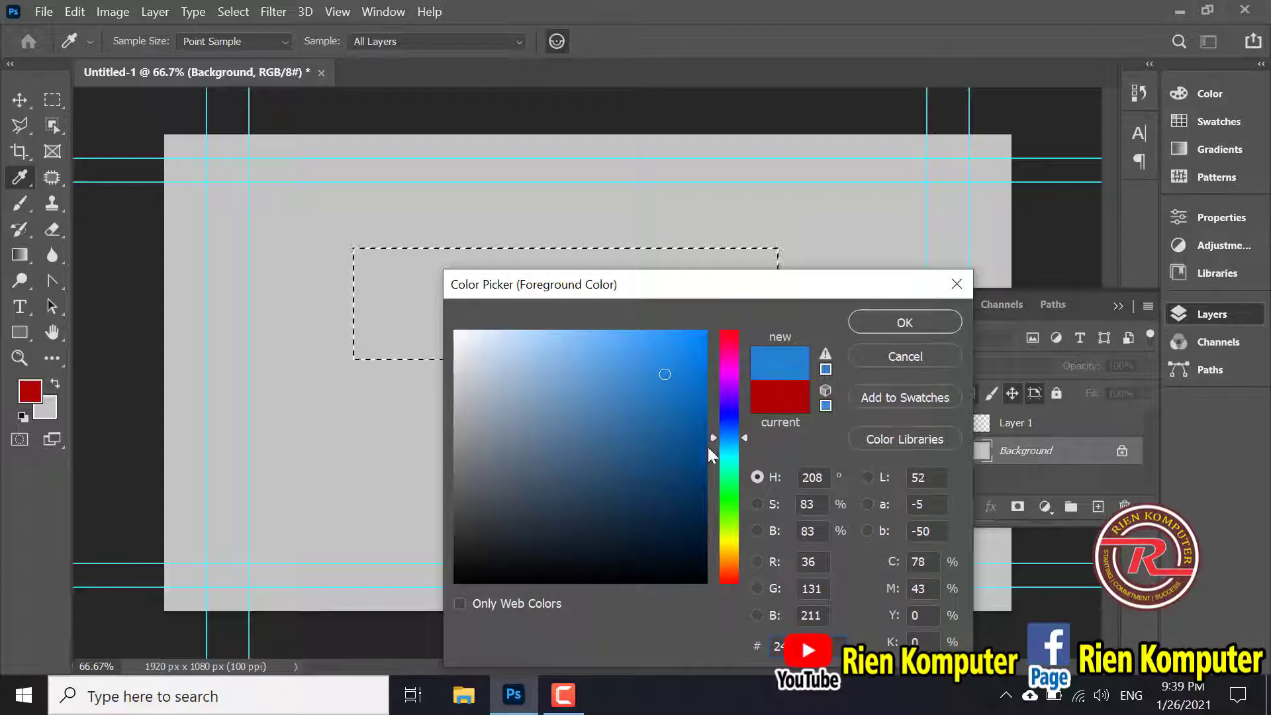
{"action": "left_click", "coordinate": [702, 439]}
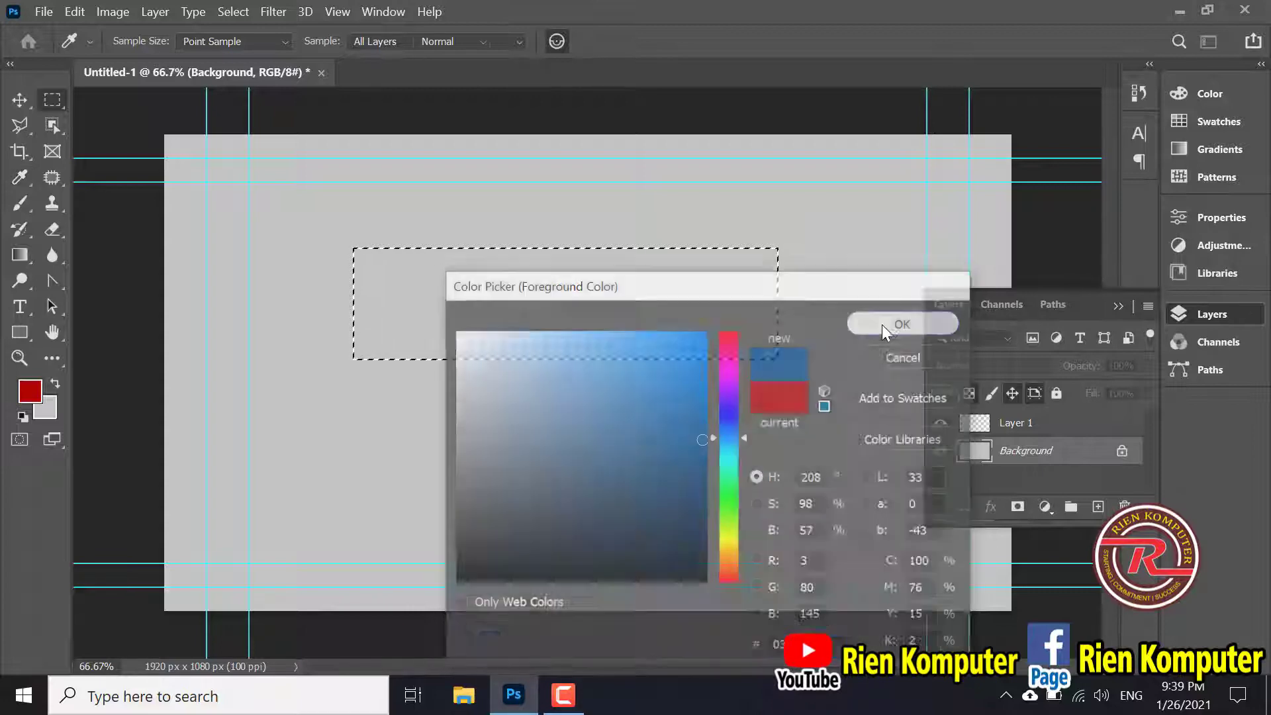
{"action": "left_click", "coordinate": [880, 325]}
Set the background colour to red, RGB 191, 6, 6, and return to the Rectangular Marquee tool
{"action": "left_click", "coordinate": [47, 414]}
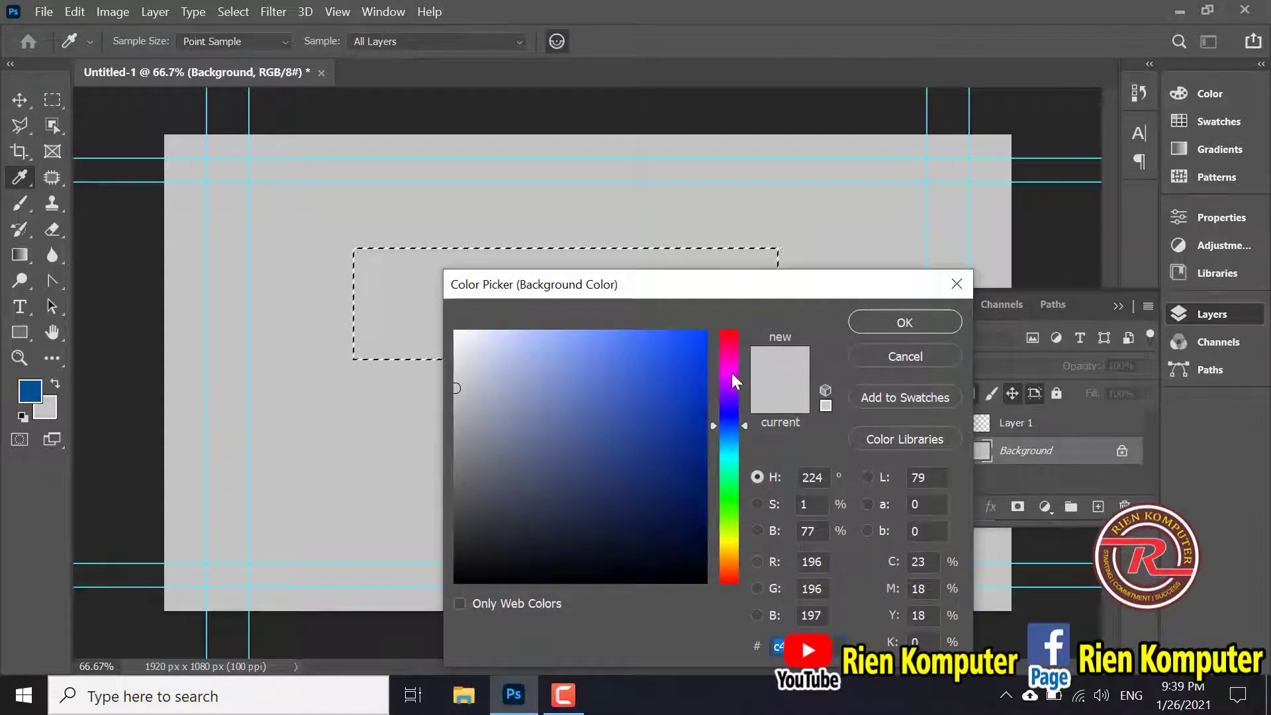
{"action": "left_click_drag", "start_coordinate": [732, 378], "coordinate": [728, 331]}
{"action": "left_click", "coordinate": [699, 394]}
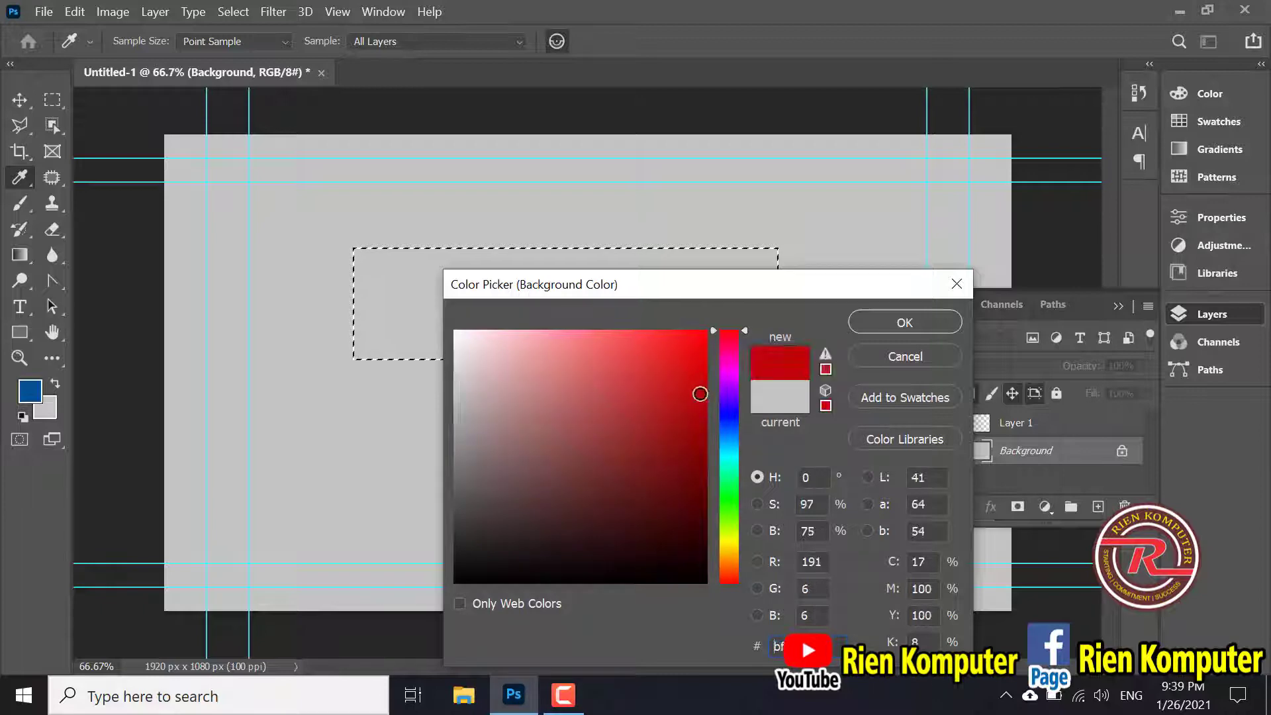
{"action": "left_click", "coordinate": [905, 322]}
{"action": "key", "text": "m"}
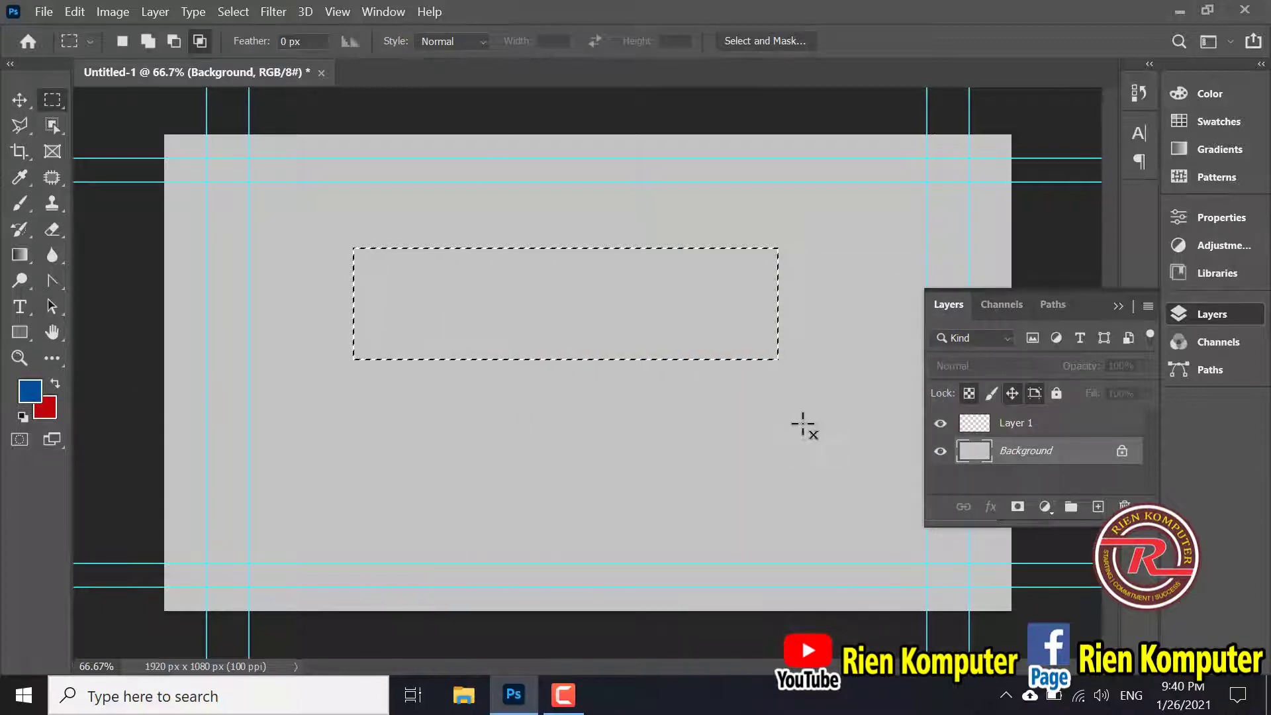
Fill the rectangular selection on Layer 1 with the red background colour, then refill it with the blue foreground colour
{"action": "left_click", "coordinate": [1023, 423]}
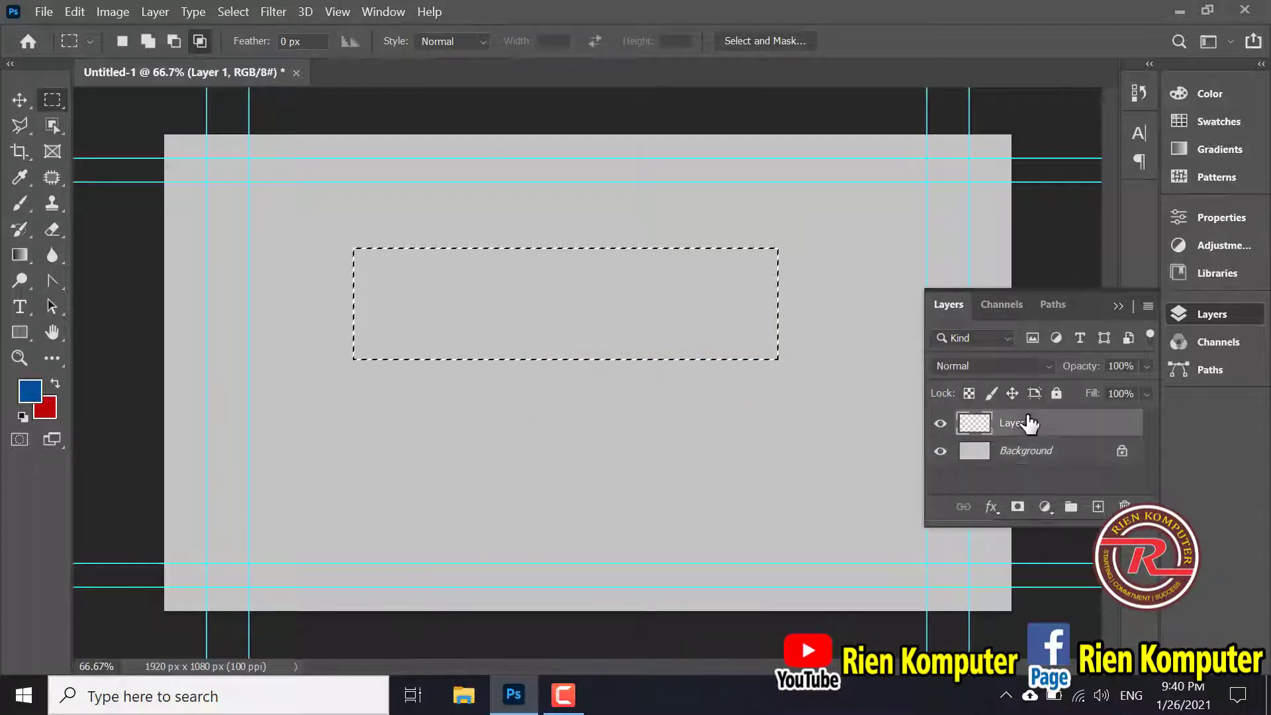
{"action": "left_click", "coordinate": [1023, 455]}
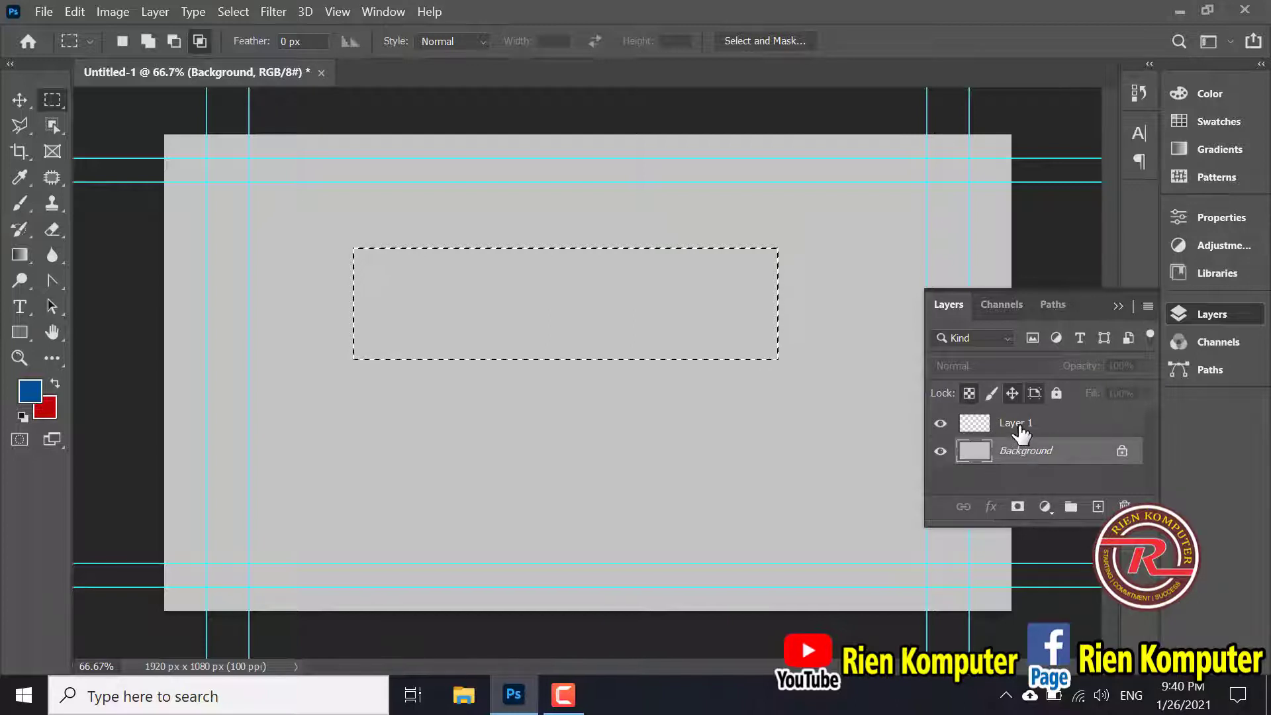
{"action": "left_click", "coordinate": [1021, 429]}
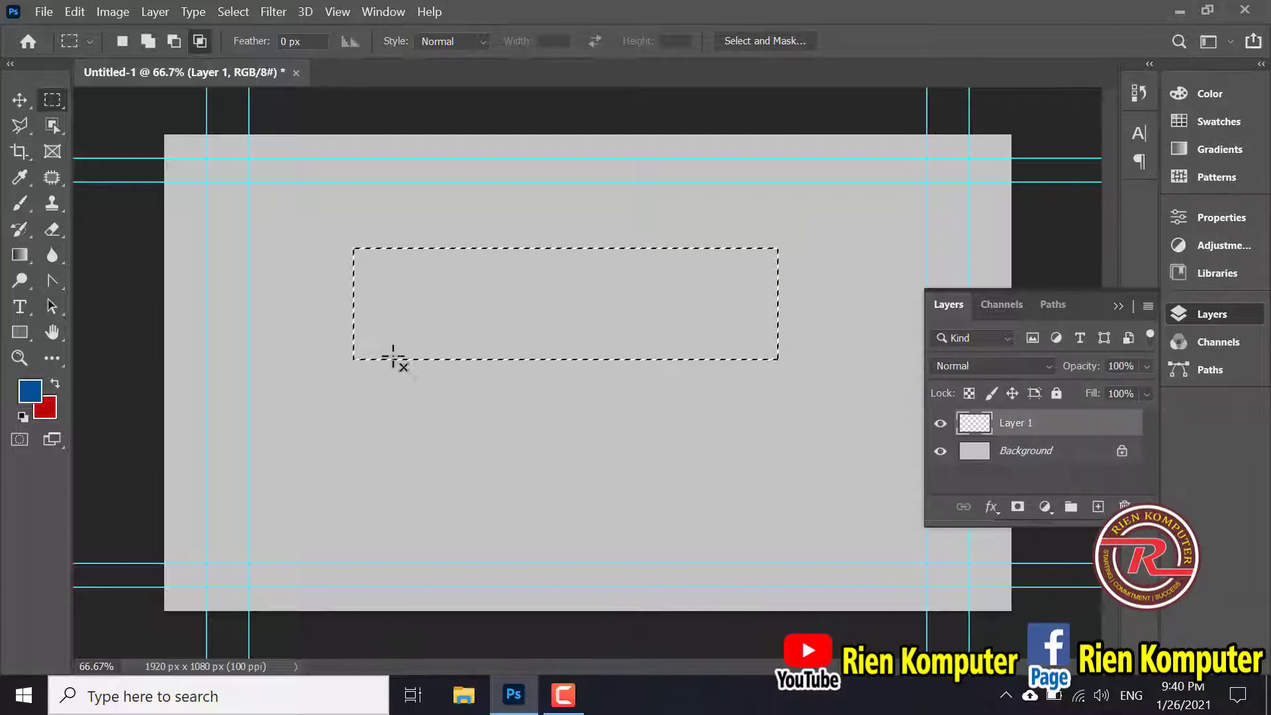
{"action": "key", "text": "ctrl+BackSpace"}
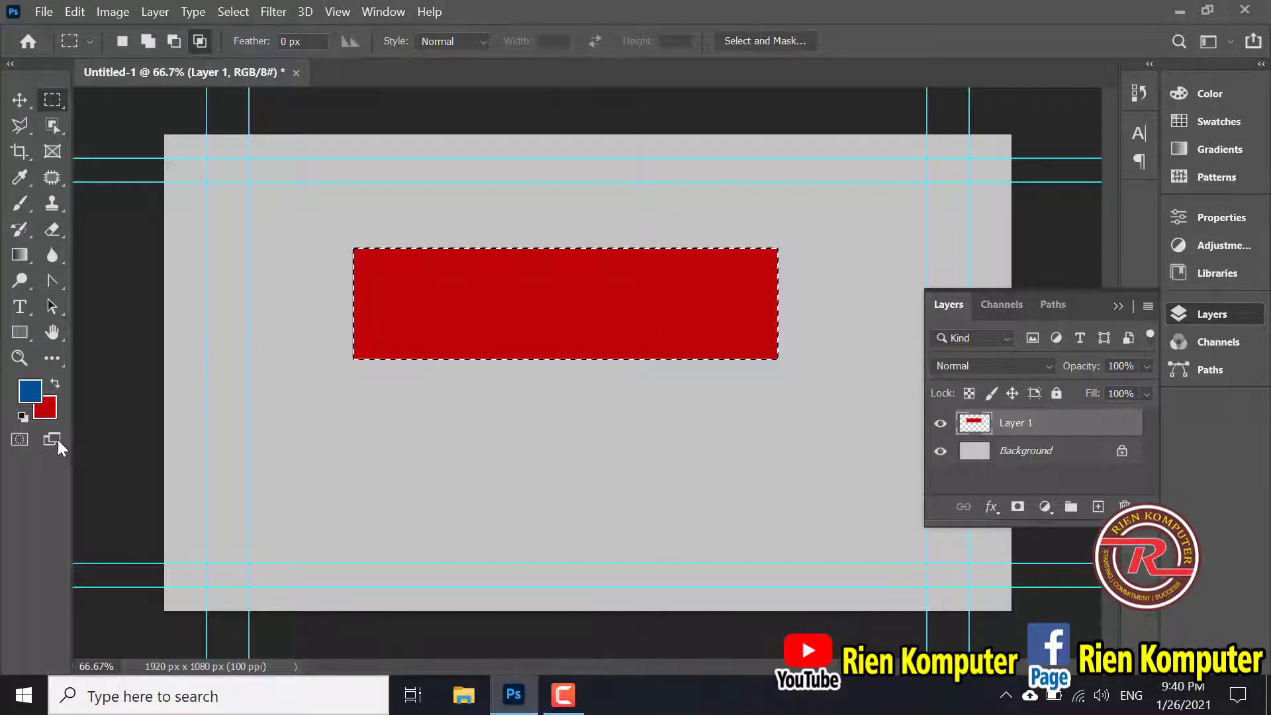
{"action": "key", "text": "alt+BackSpace"}
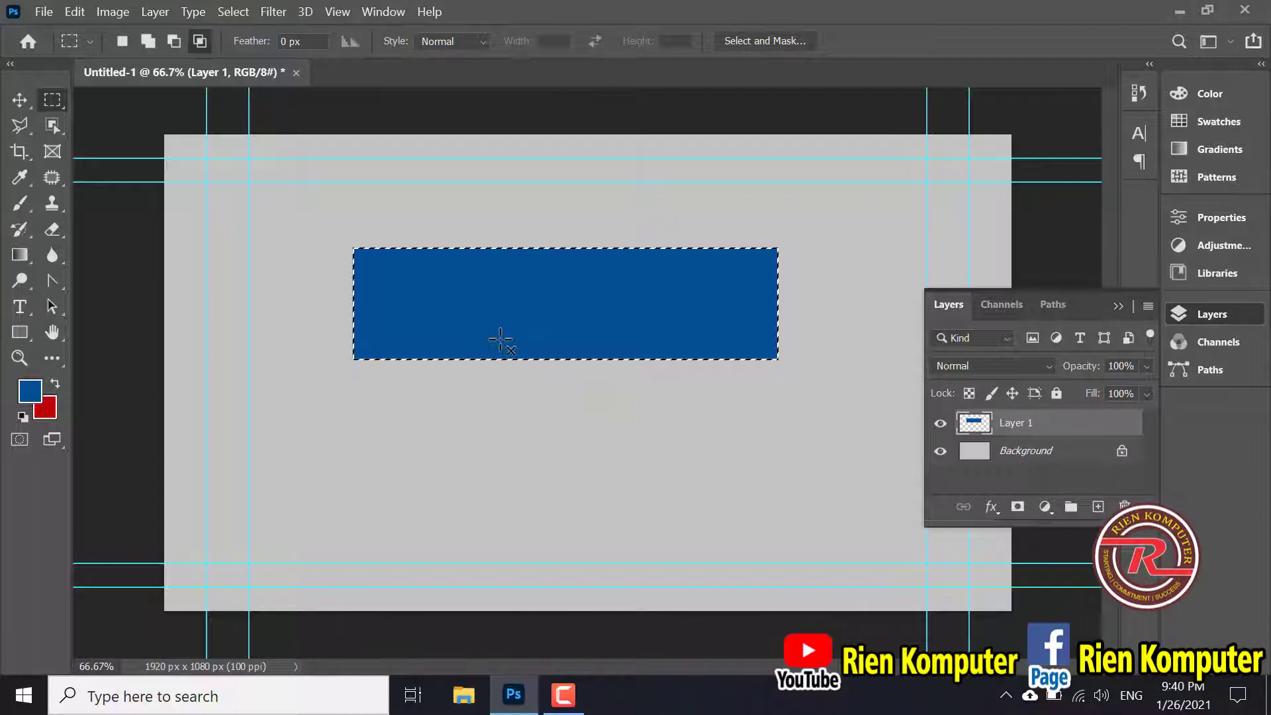
Deselect and move the blue rectangle up and left with the Move tool until it meets the inner left guide
{"action": "key", "text": "ctrl+d"}
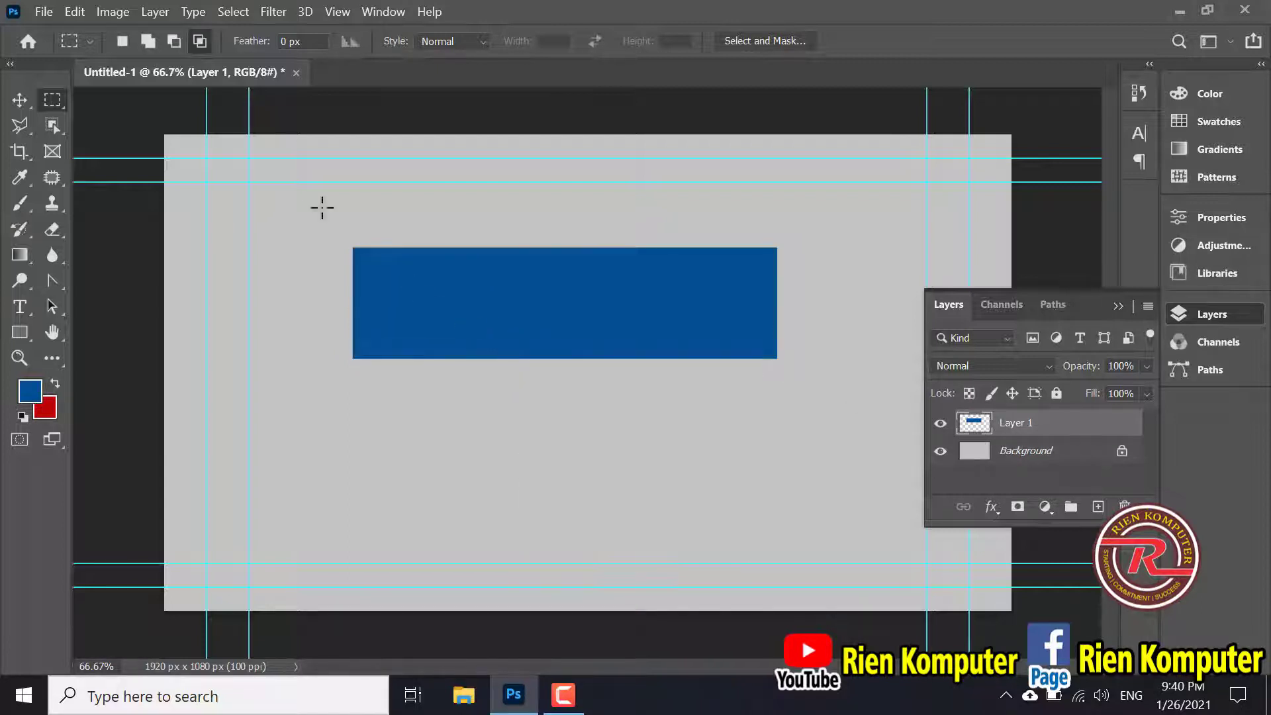
{"action": "left_click", "coordinate": [20, 100]}
{"action": "key", "text": "v"}
{"action": "left_click_drag", "start_coordinate": [573, 323], "coordinate": [451, 274]}
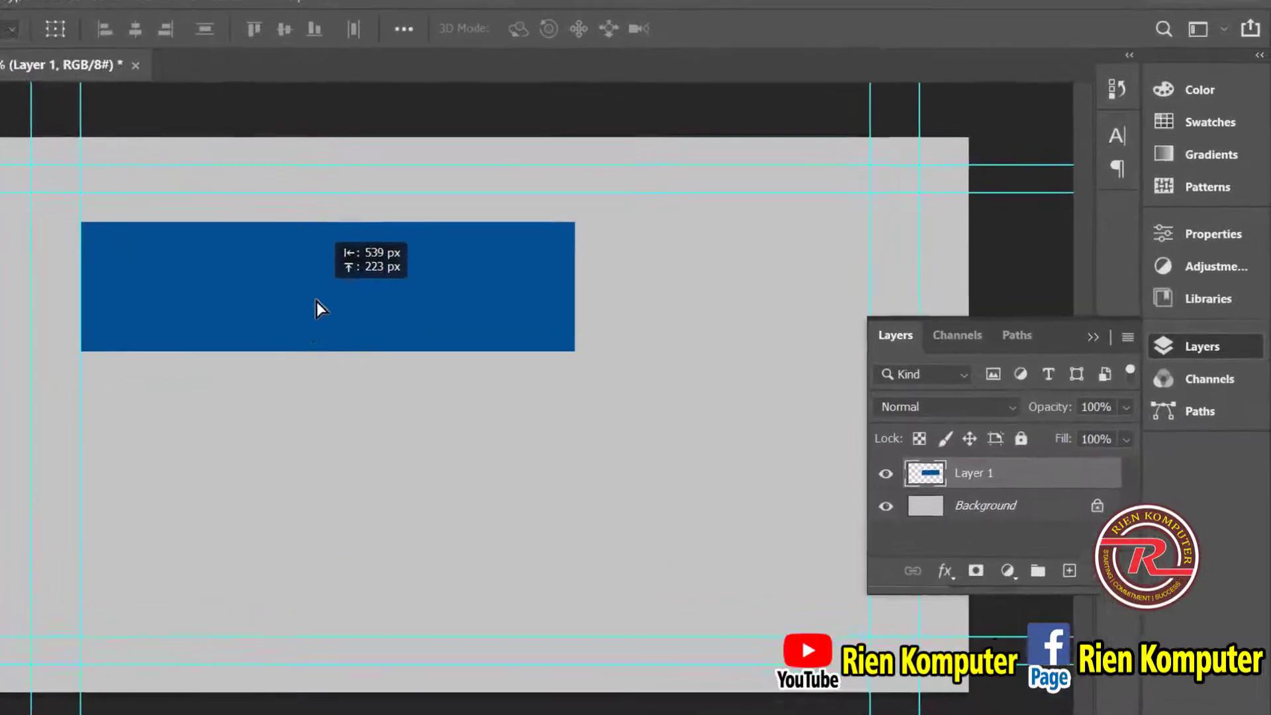
{"action": "left_click_drag", "start_coordinate": [316, 300], "coordinate": [316, 301]}
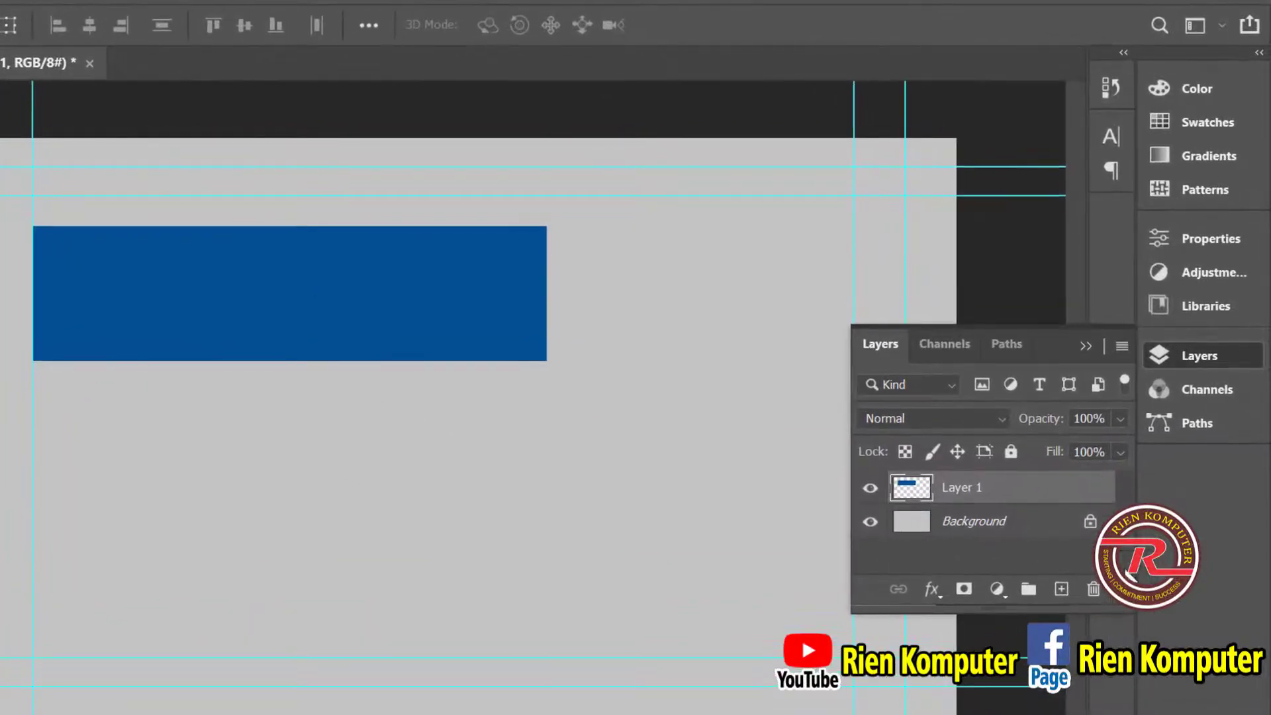
Toggle the visibility of Layer 1 off and on to check that it holds the blue rectangle
{"action": "left_click", "coordinate": [871, 491]}
{"action": "left_click", "coordinate": [870, 490]}
{"action": "left_click", "coordinate": [870, 490]}
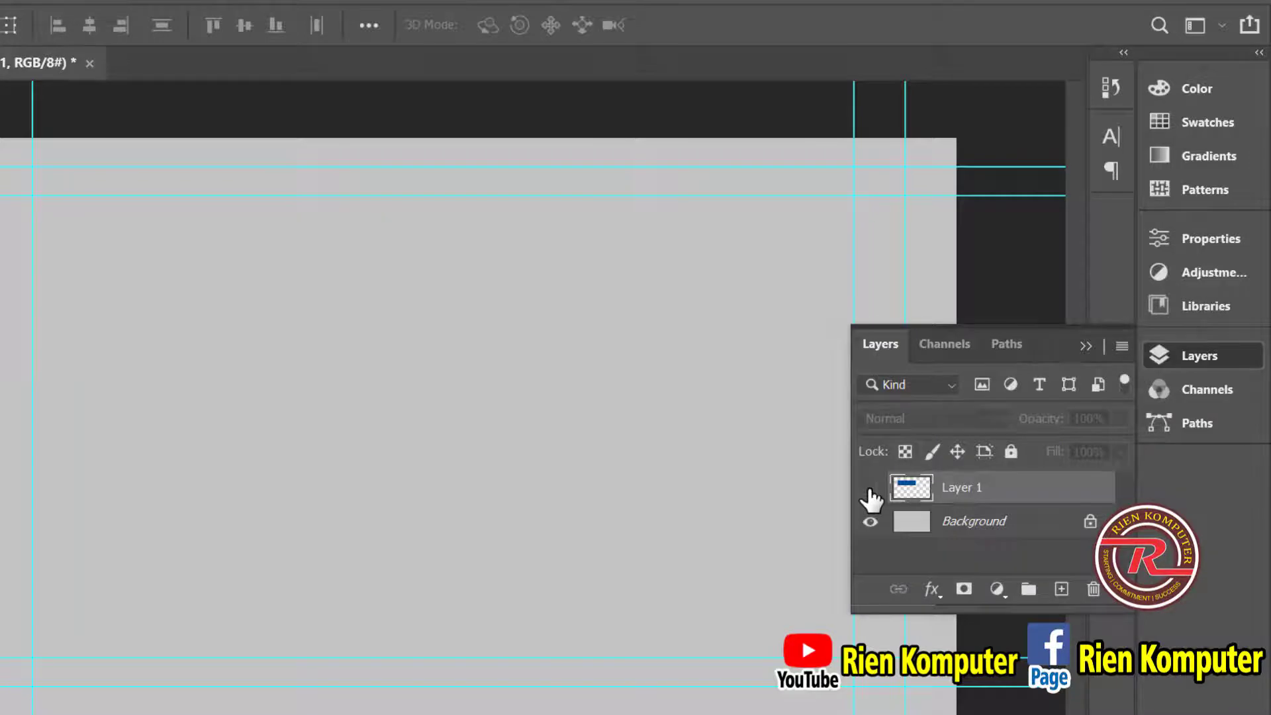
{"action": "left_click", "coordinate": [870, 490]}
{"action": "mouse_move", "coordinate": [346, 297]}
{"action": "left_mouse_down"}
{"action": "mouse_move", "coordinate": [373, 311]}
{"action": "mouse_move", "coordinate": [349, 310]}
{"action": "left_mouse_up"}
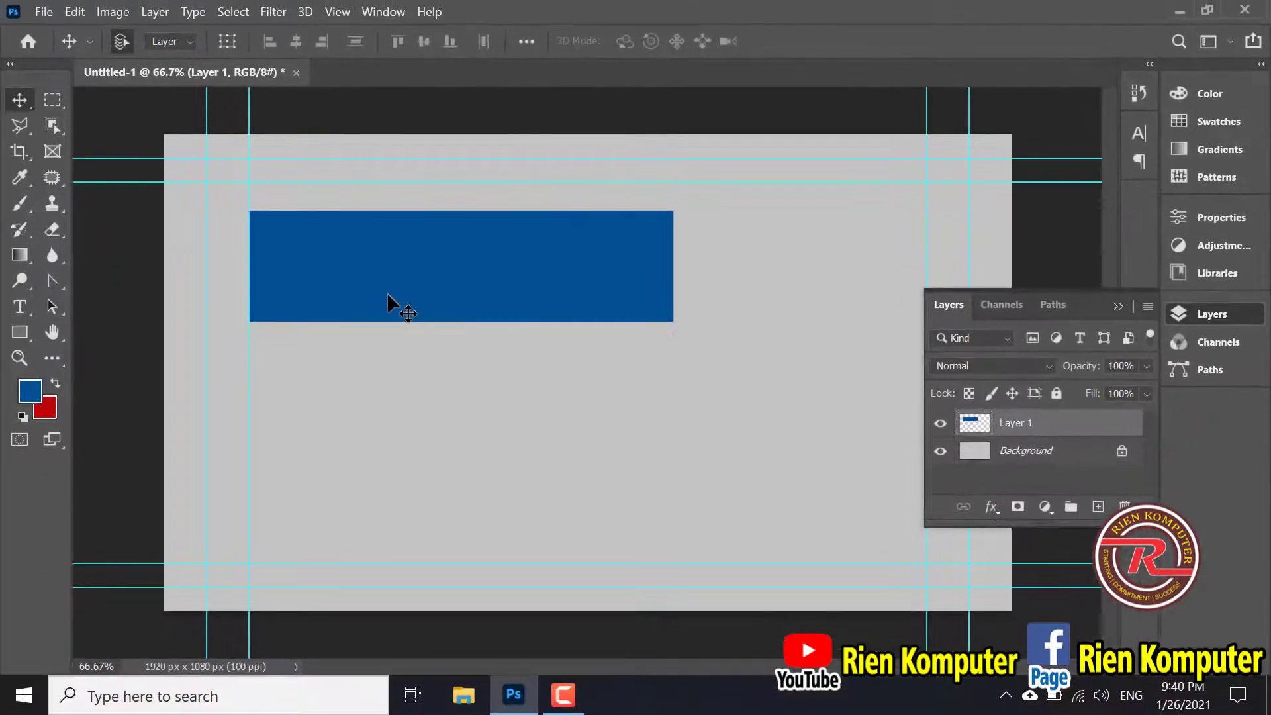
Select a tall, narrow rectangle along the inner left guide, from the inner top guide to the inner bottom guide, with the Rectangular Marquee tool
{"action": "left_click", "coordinate": [55, 102]}
{"action": "left_click", "coordinate": [109, 98]}
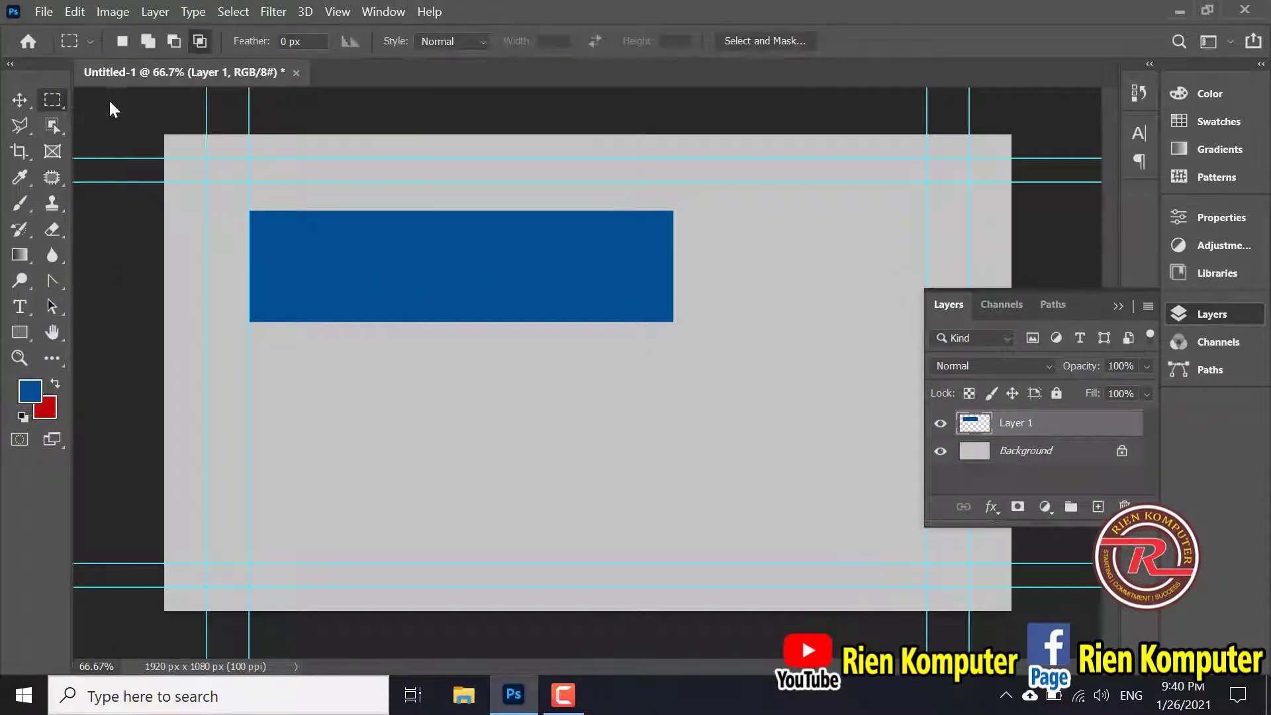
{"action": "left_click_drag", "start_coordinate": [250, 181], "coordinate": [397, 564]}
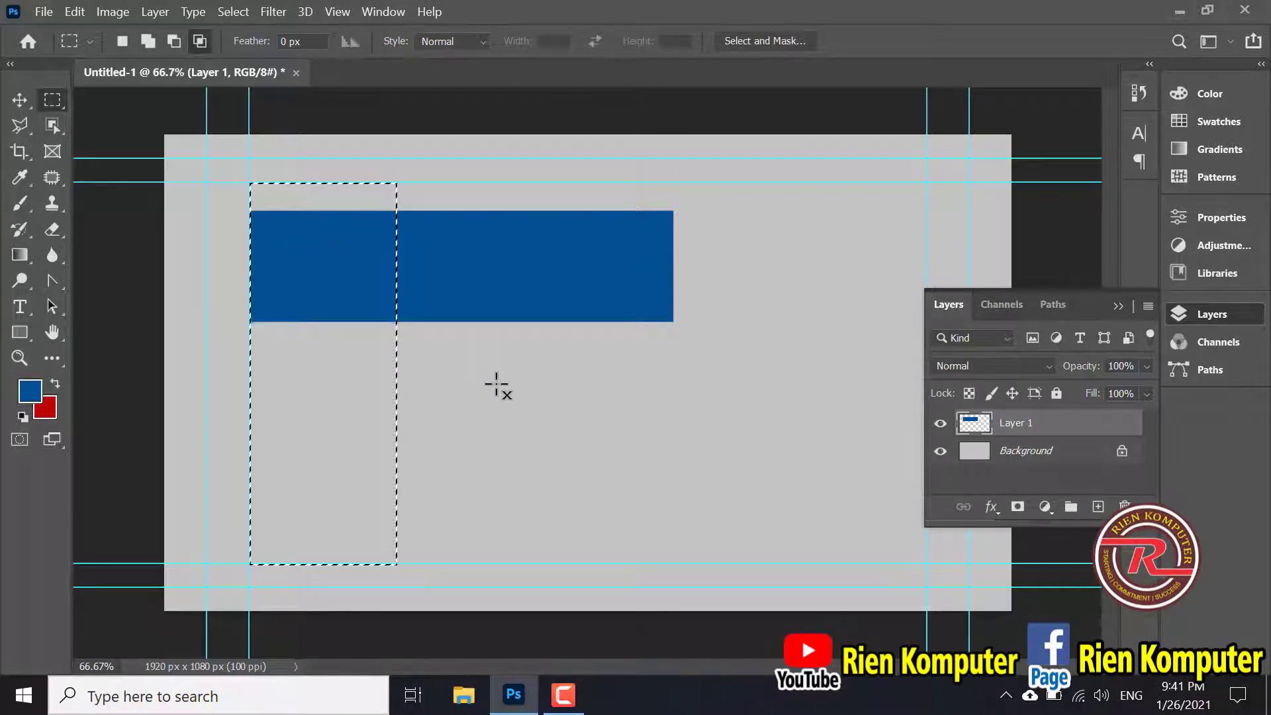
Create a new layer named Layer 2 in Normal mode at 100% opacity and fill the tall selection with the red background colour
{"action": "key", "text": "ctrl+shift+n"}
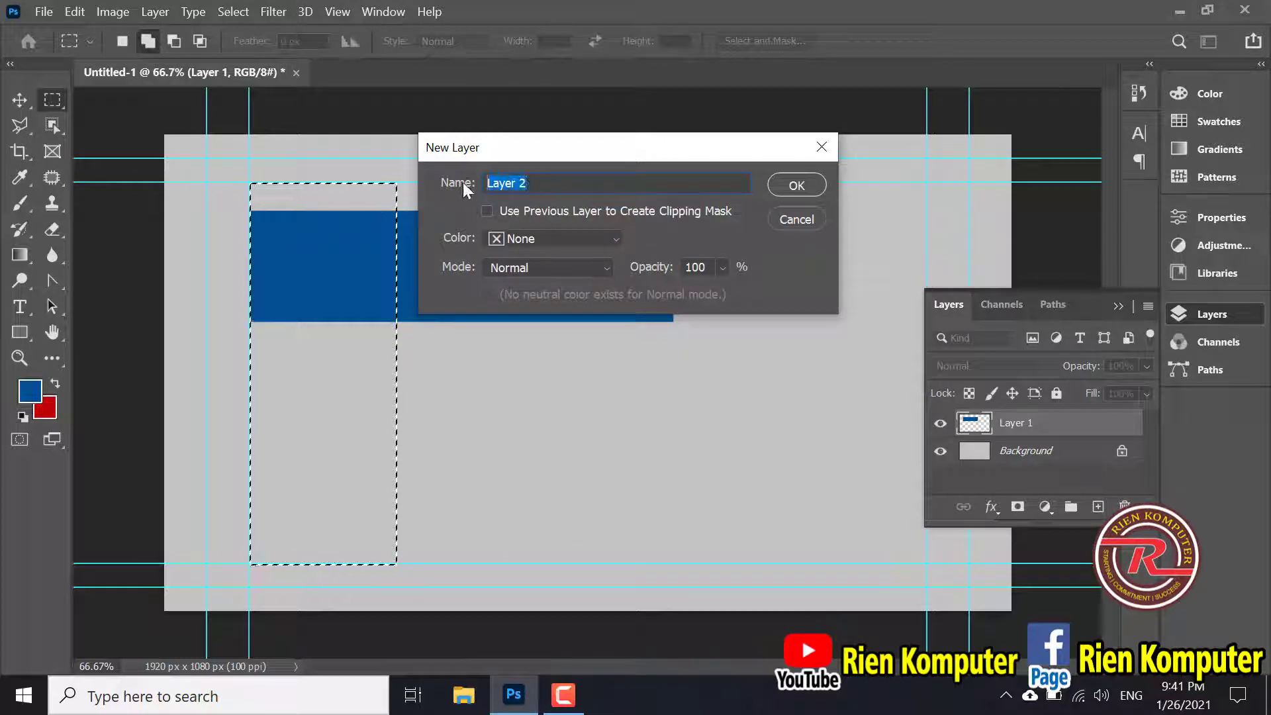
{"action": "left_click", "coordinate": [793, 187]}
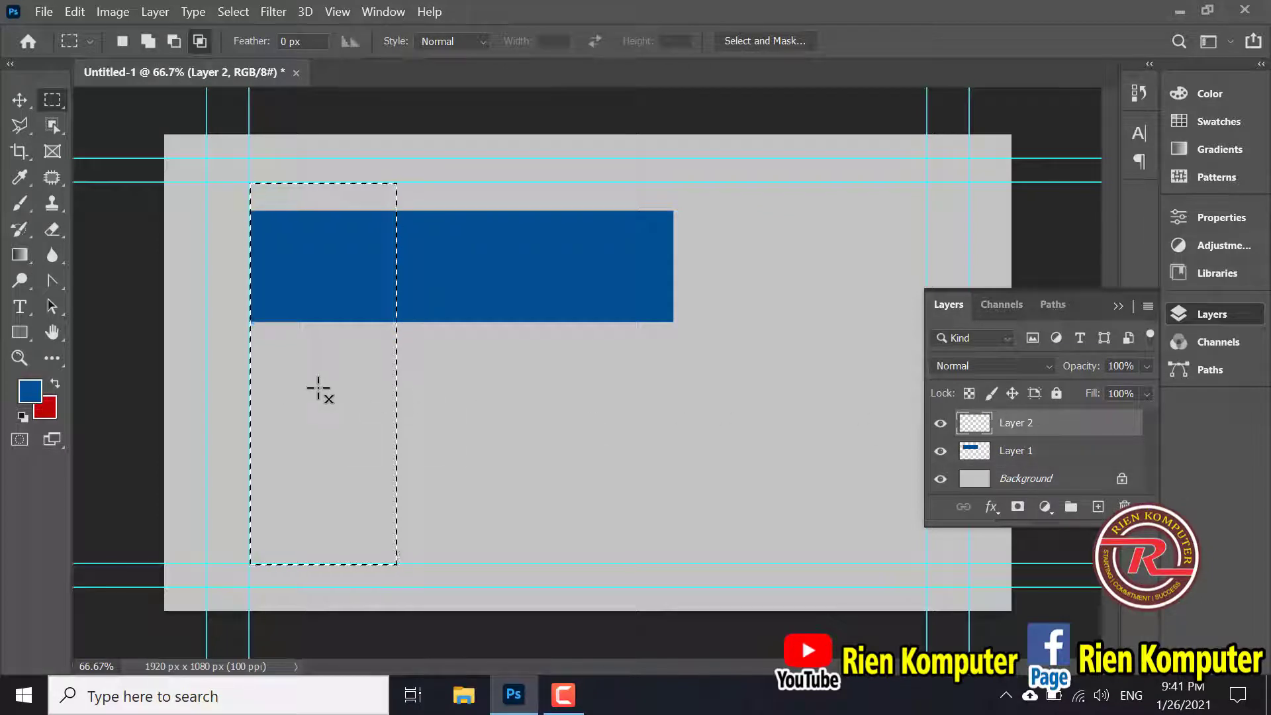
{"action": "key", "text": "ctrl+BackSpace"}
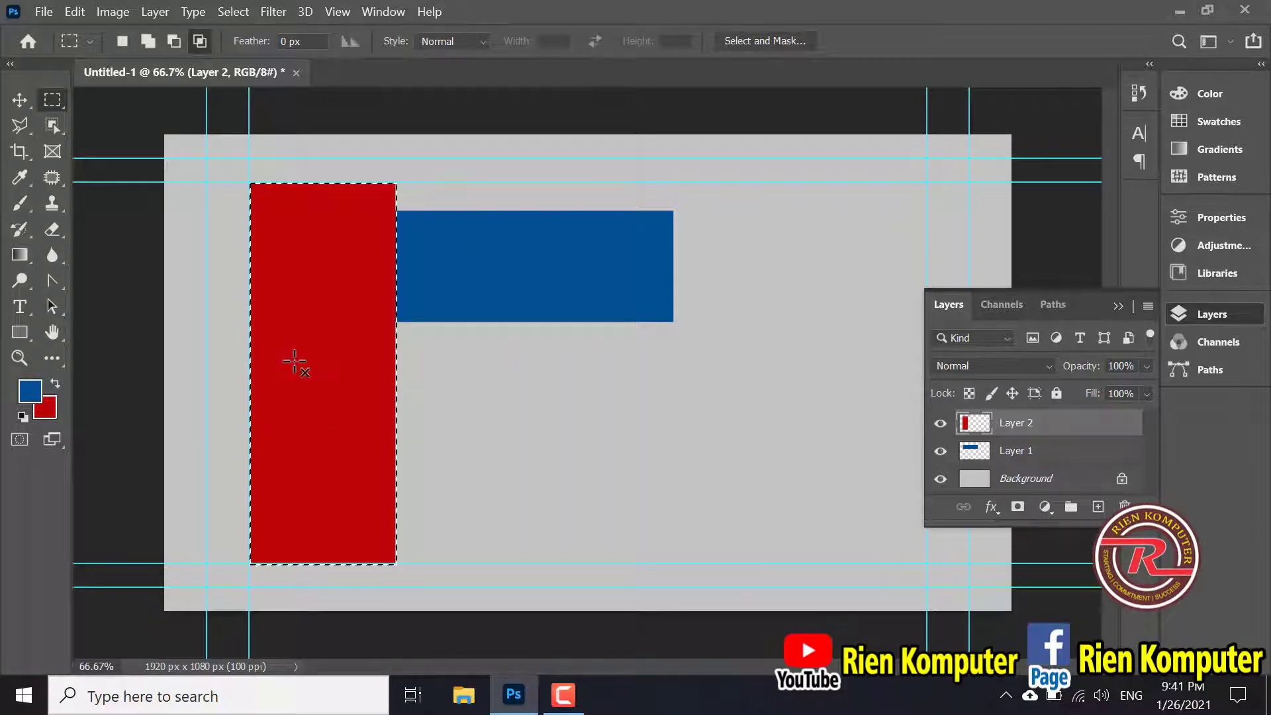
Deselect and shift the red rectangle with the Move tool, setting it back against the inner guides
{"action": "key", "text": "ctrl+d"}
{"action": "key", "text": "v"}
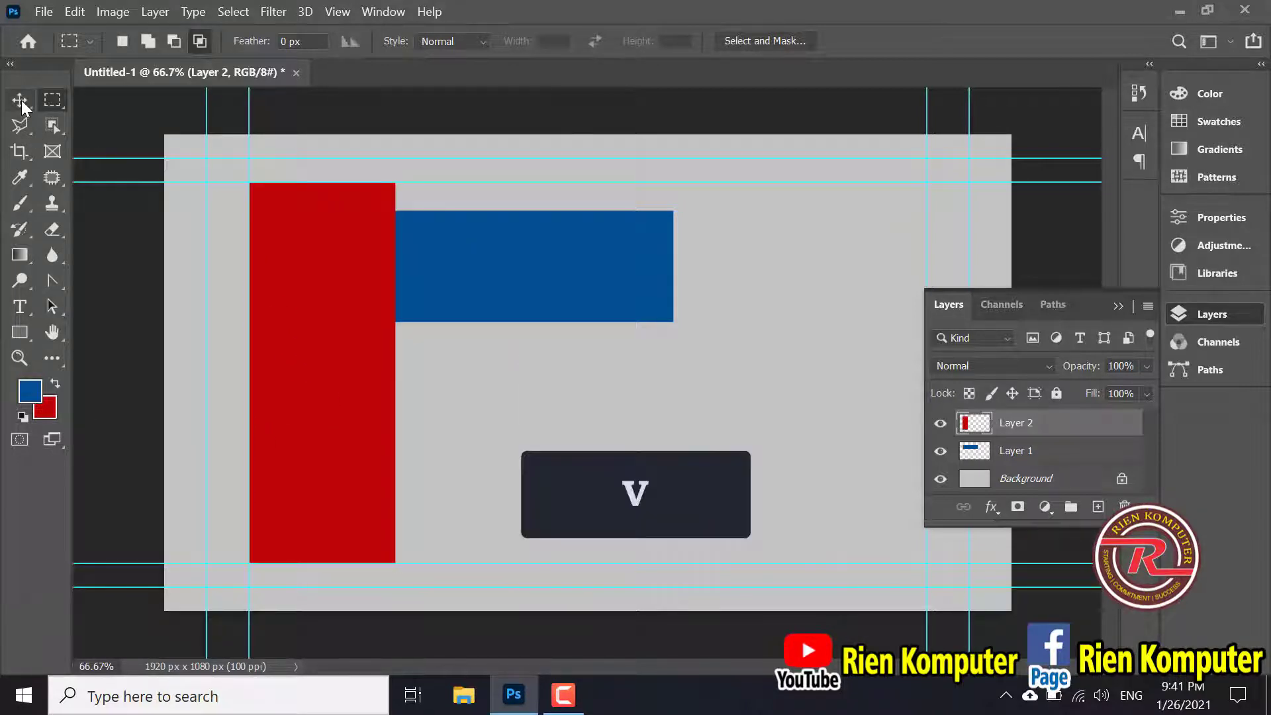
{"action": "left_click_drag", "start_coordinate": [313, 351], "coordinate": [339, 367]}
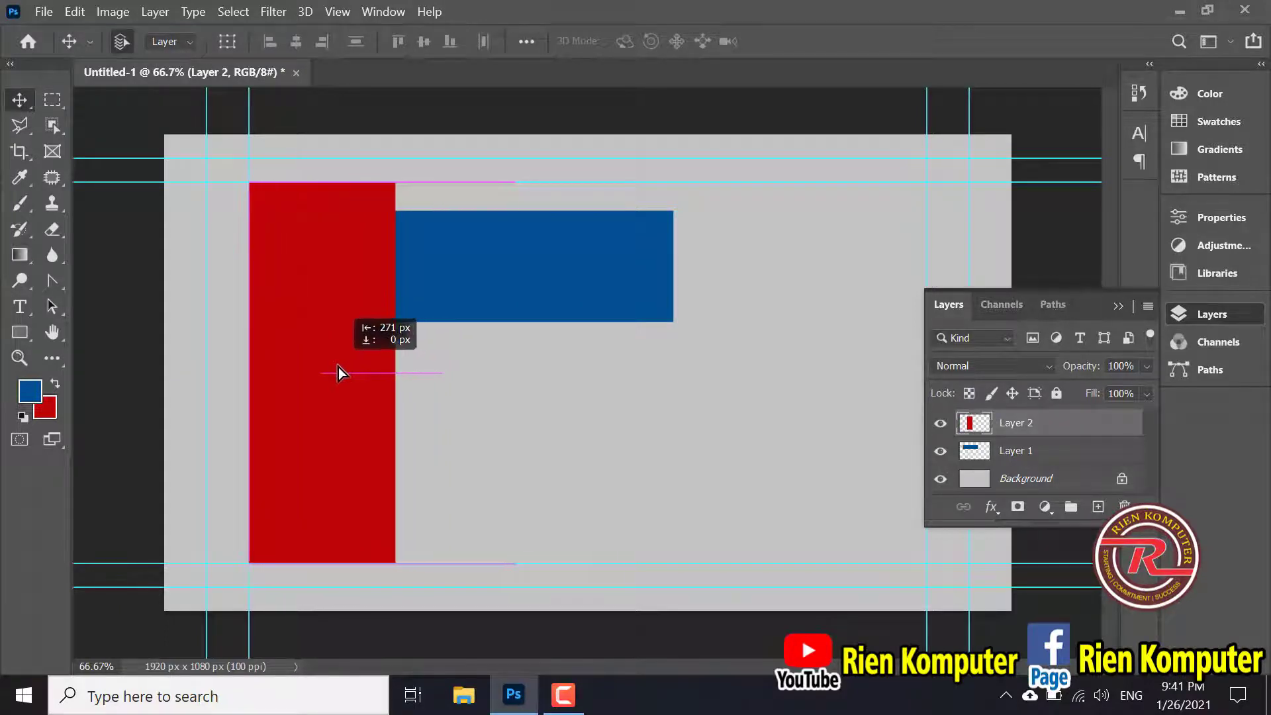
{"action": "left_click", "coordinate": [1018, 452]}
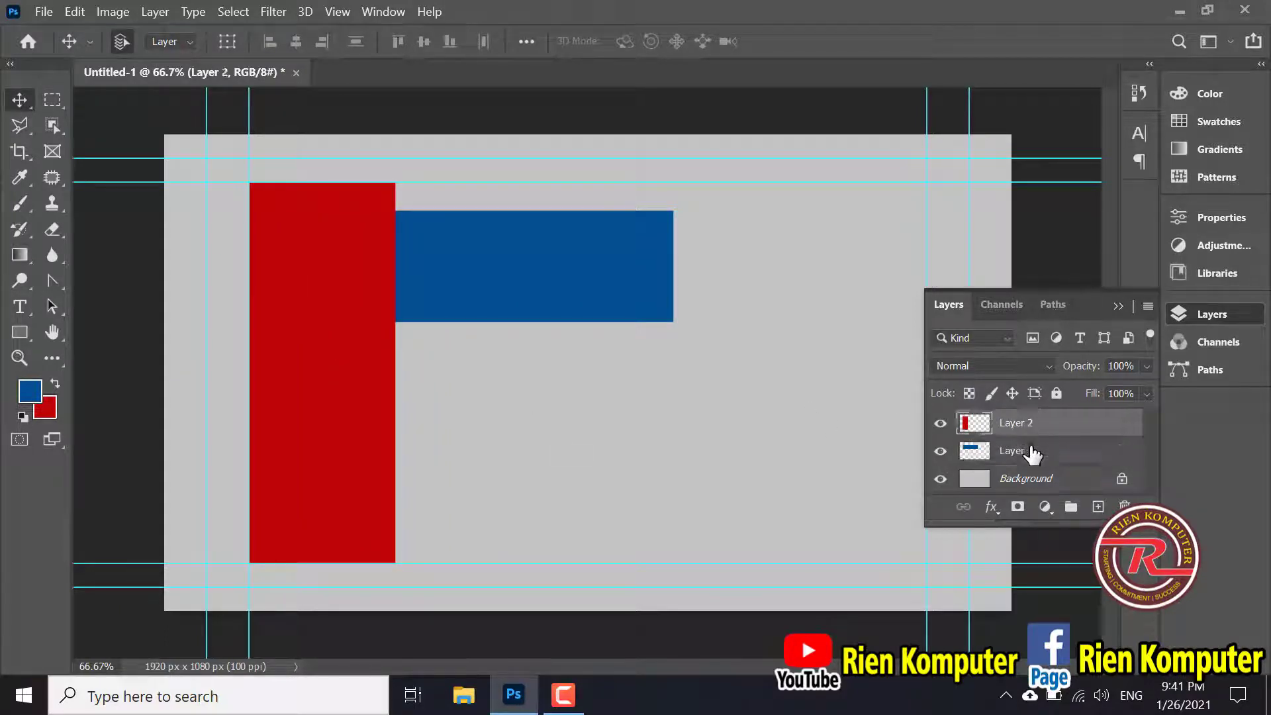
{"action": "left_click", "coordinate": [1032, 477]}
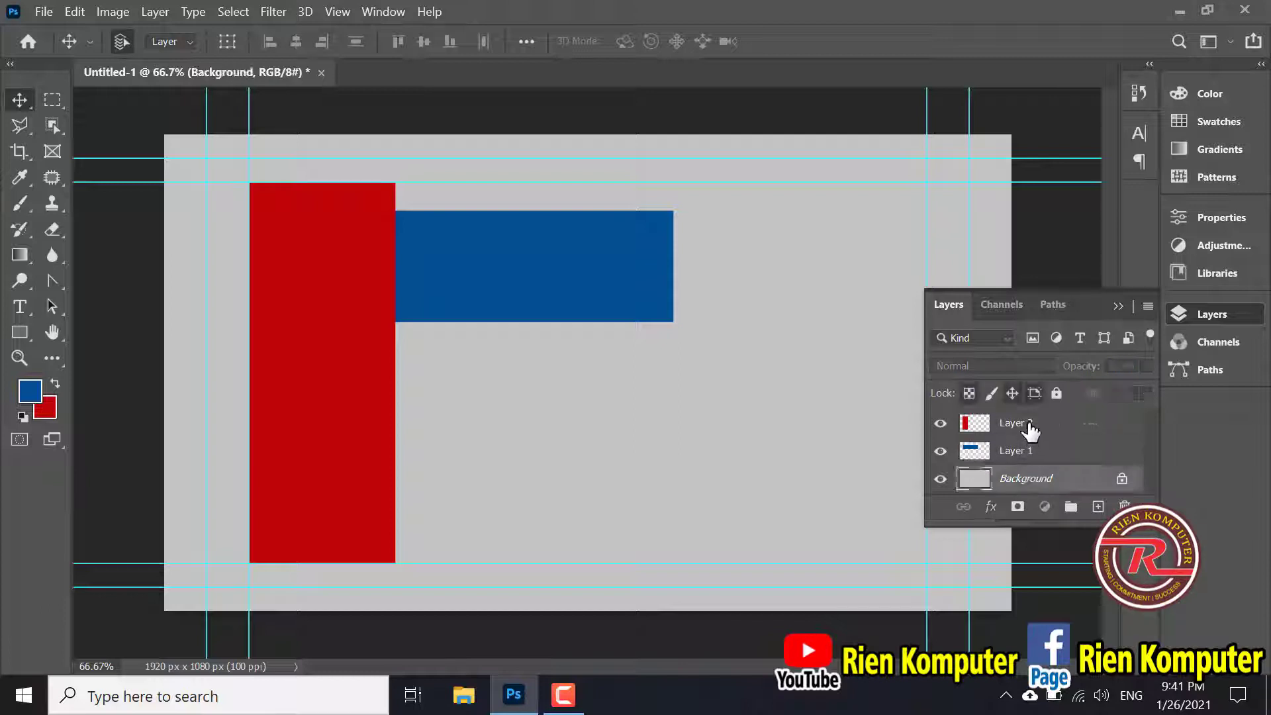
{"action": "left_click", "coordinate": [1030, 431]}
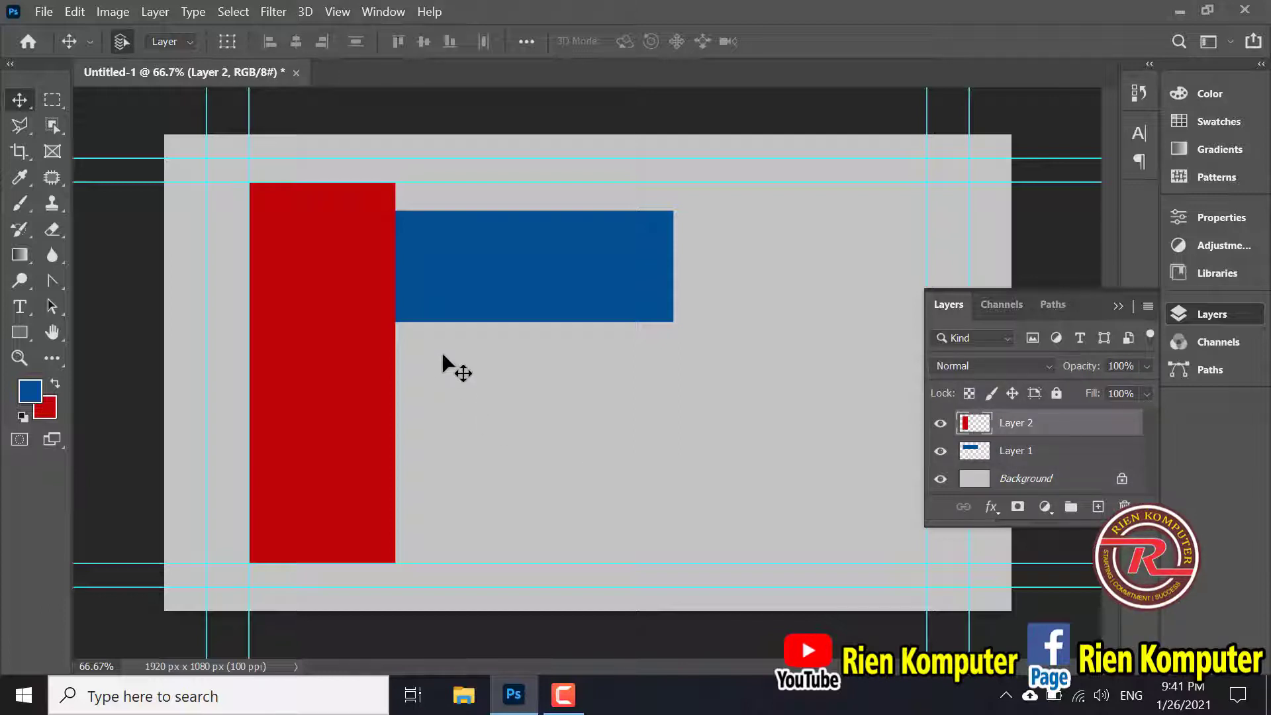
Select a circle overlapping both rectangles with the Elliptical Marquee tool and fill it with the blue foreground colour on a new layer above Layer 2
{"action": "left_click", "coordinate": [54, 105]}
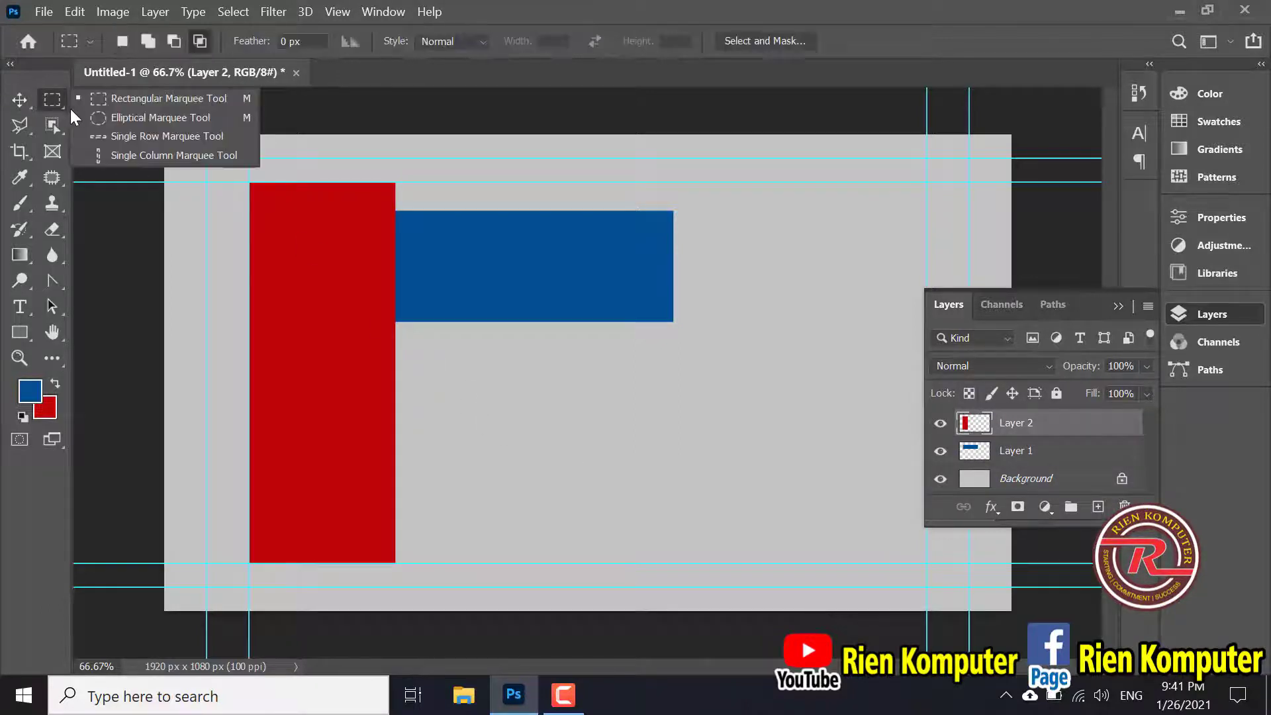
{"action": "left_click", "coordinate": [165, 119]}
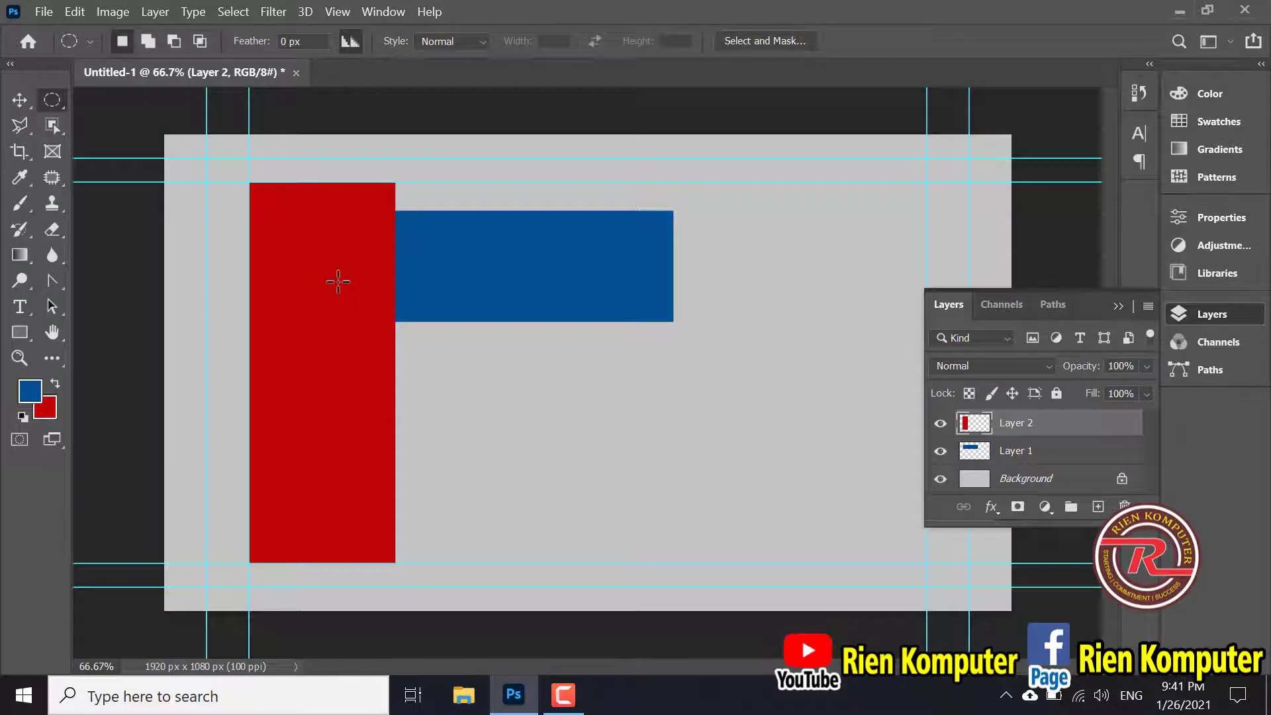
{"action": "left_click_drag", "start_coordinate": [337, 282], "coordinate": [760, 539]}
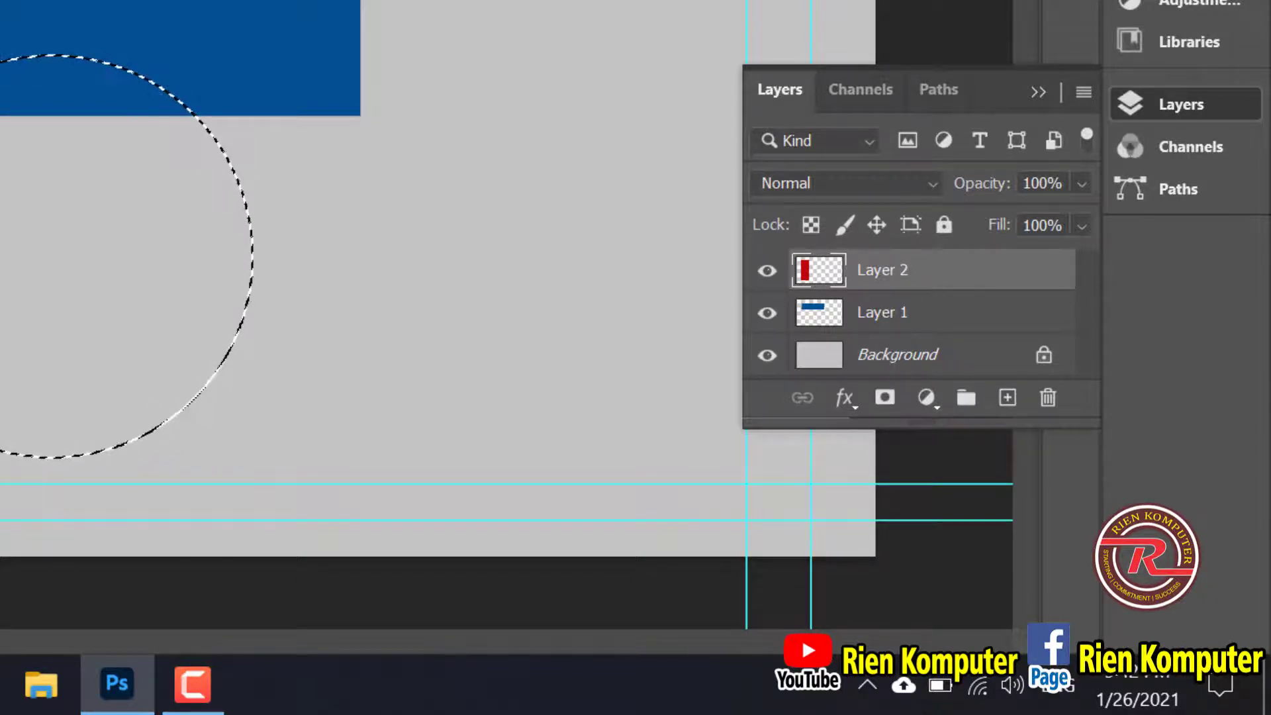
{"action": "left_click", "coordinate": [1007, 397]}
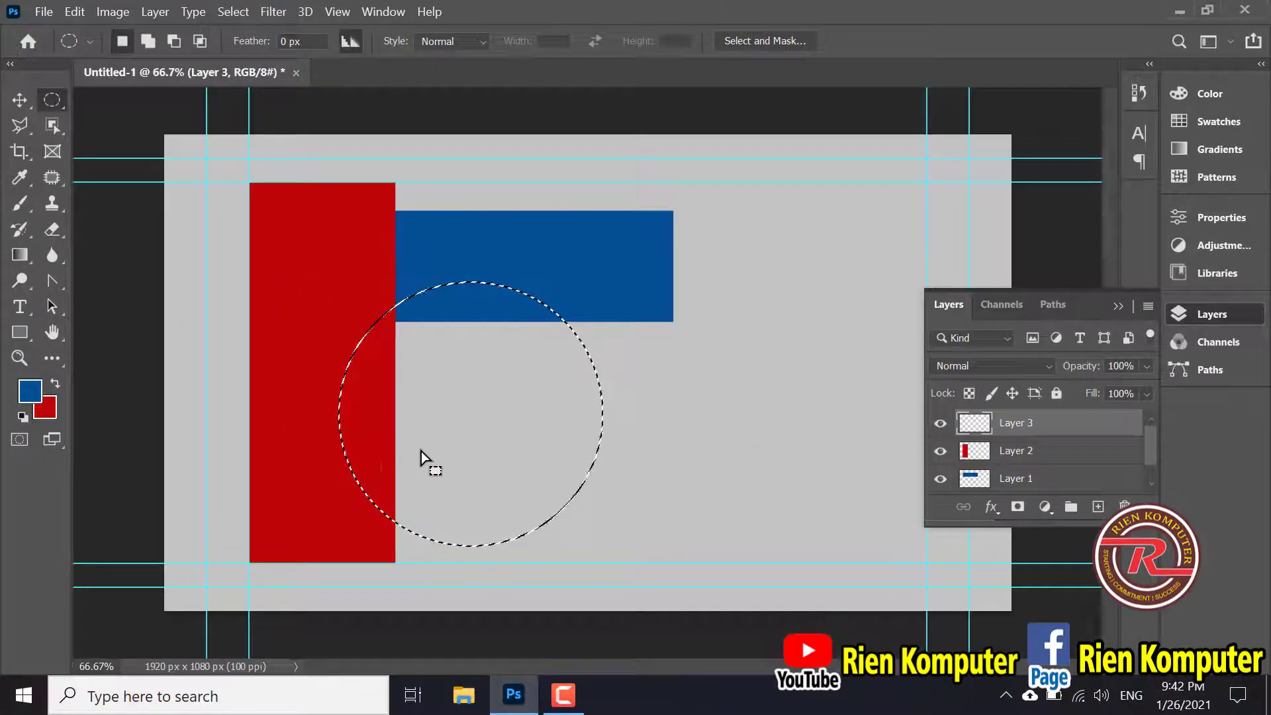
{"action": "key", "text": "alt+BackSpace"}
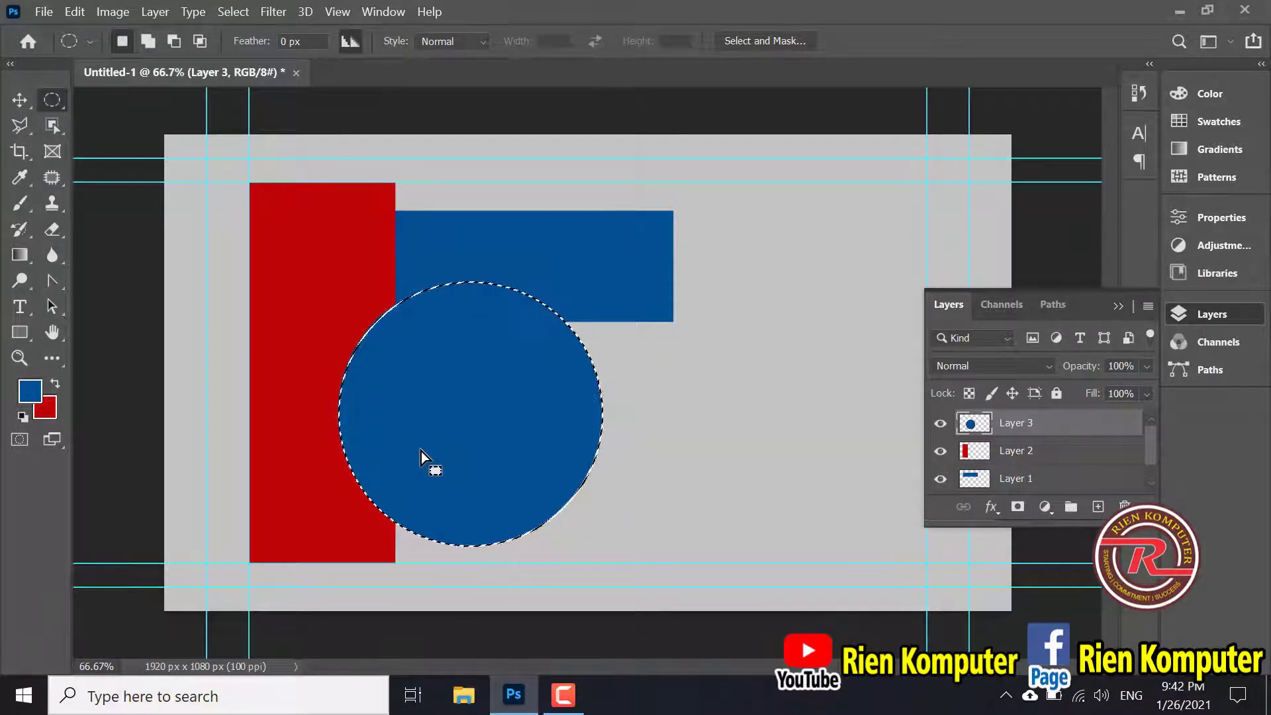
Deselect and move the blue circle slightly up and to the left with the Move tool, keeping it over both rectangles
{"action": "key", "text": "alt+d"}
{"action": "key", "text": "v"}
{"action": "left_click_drag", "start_coordinate": [474, 394], "coordinate": [463, 365]}
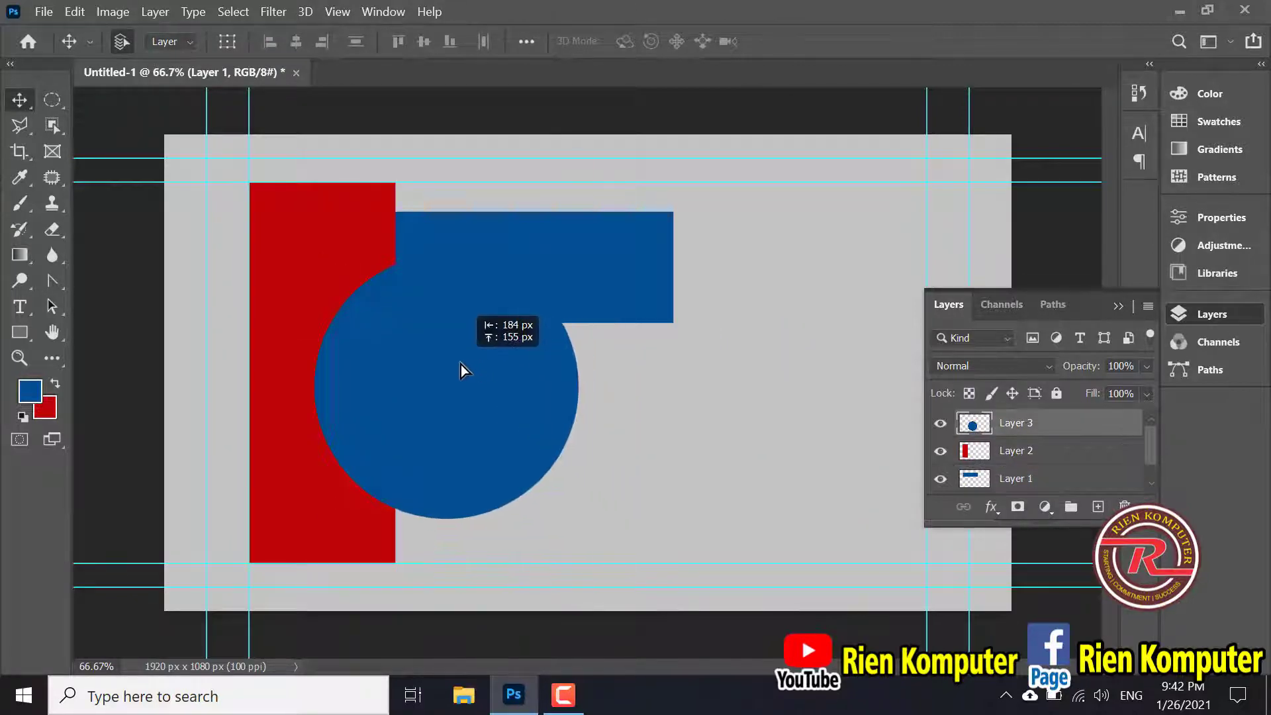
Select a wide, flat ellipse from the circle's lower half across to its right with the Elliptical Marquee tool, and make Layer 2 active
{"action": "left_click", "coordinate": [52, 99]}
{"action": "left_click", "coordinate": [122, 118]}
{"action": "left_click_drag", "start_coordinate": [382, 375], "coordinate": [810, 488]}
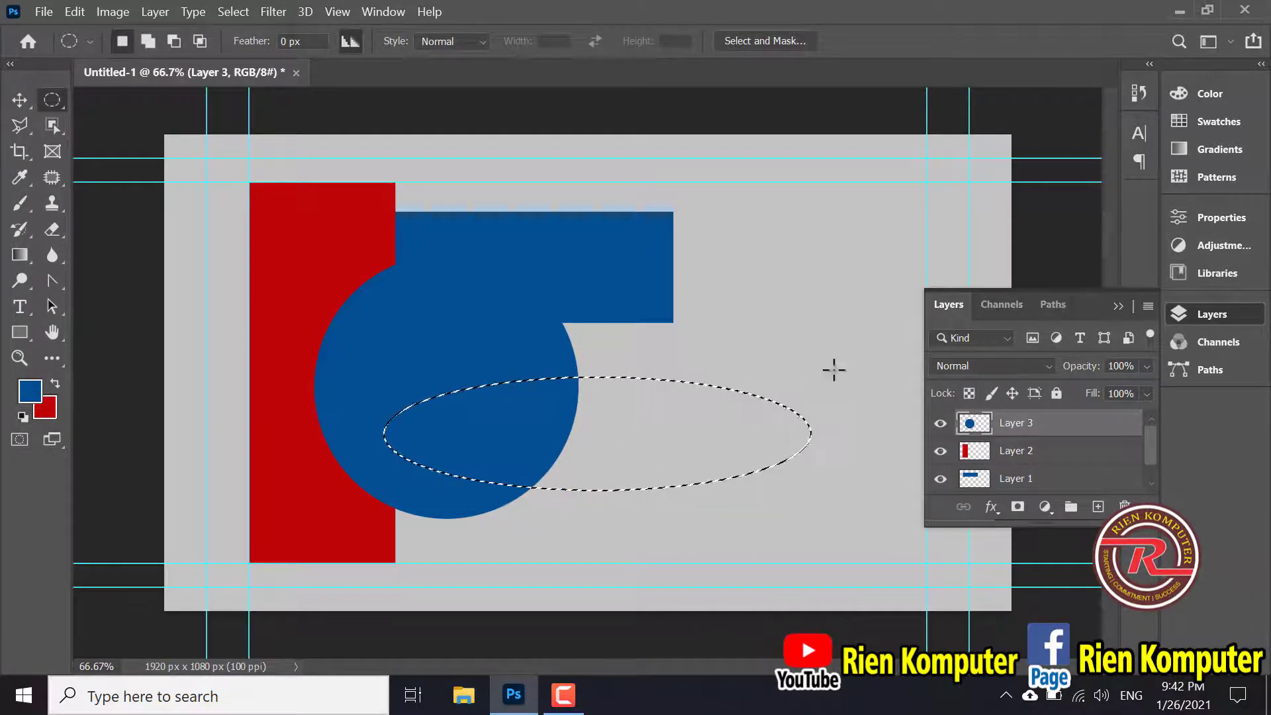
{"action": "left_click", "coordinate": [1029, 449]}
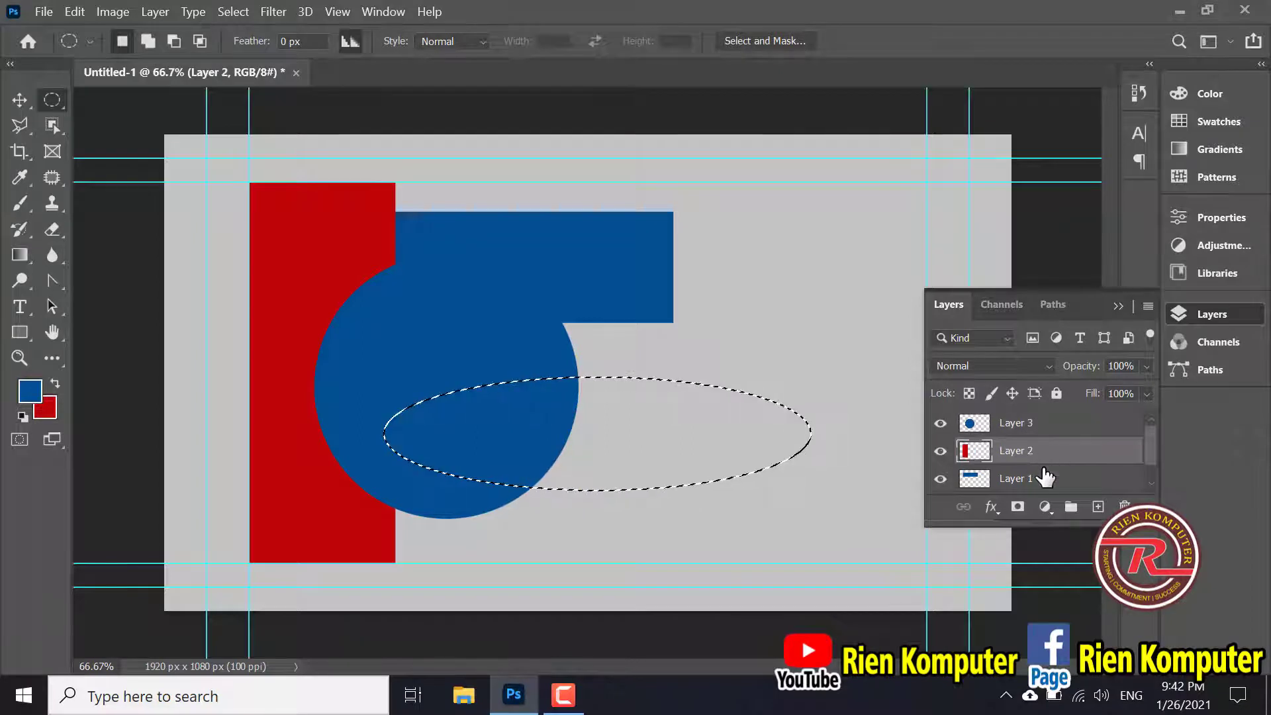
Make the blue circle's Layer 3 active and fill the wide elliptical selection on it with the red background colour
{"action": "left_click", "coordinate": [1050, 480]}
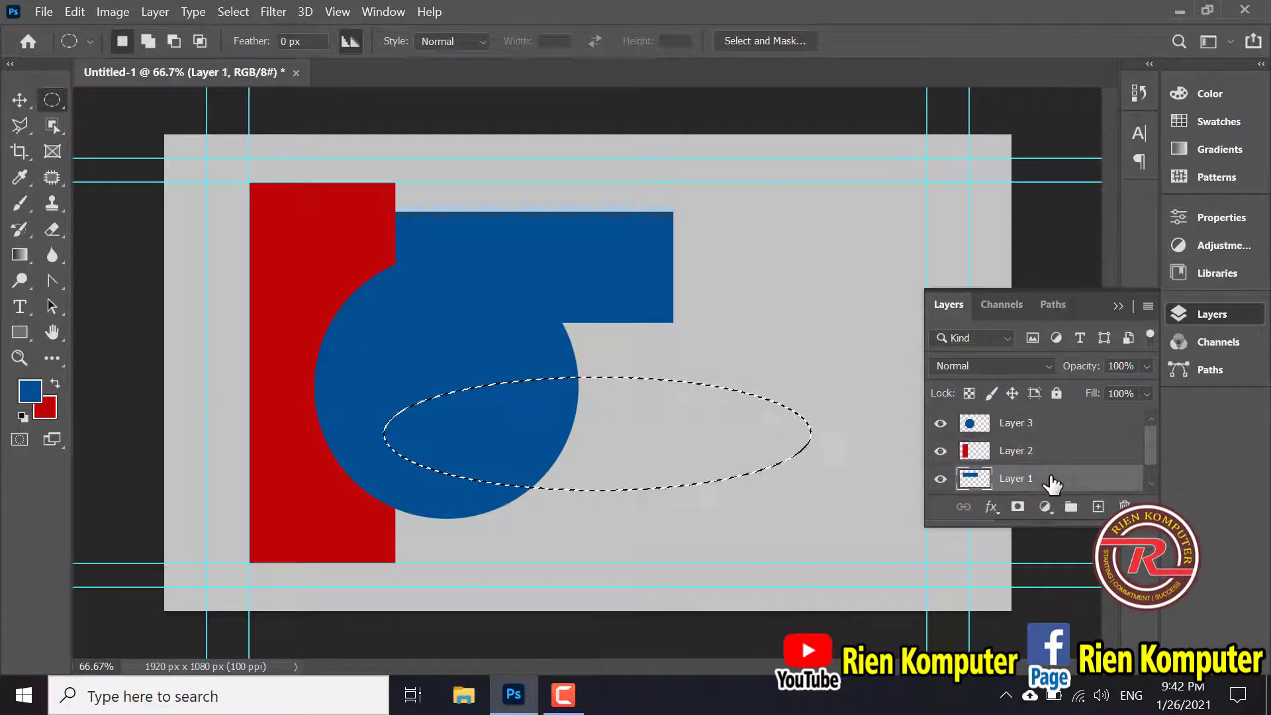
{"action": "left_click", "coordinate": [1014, 451]}
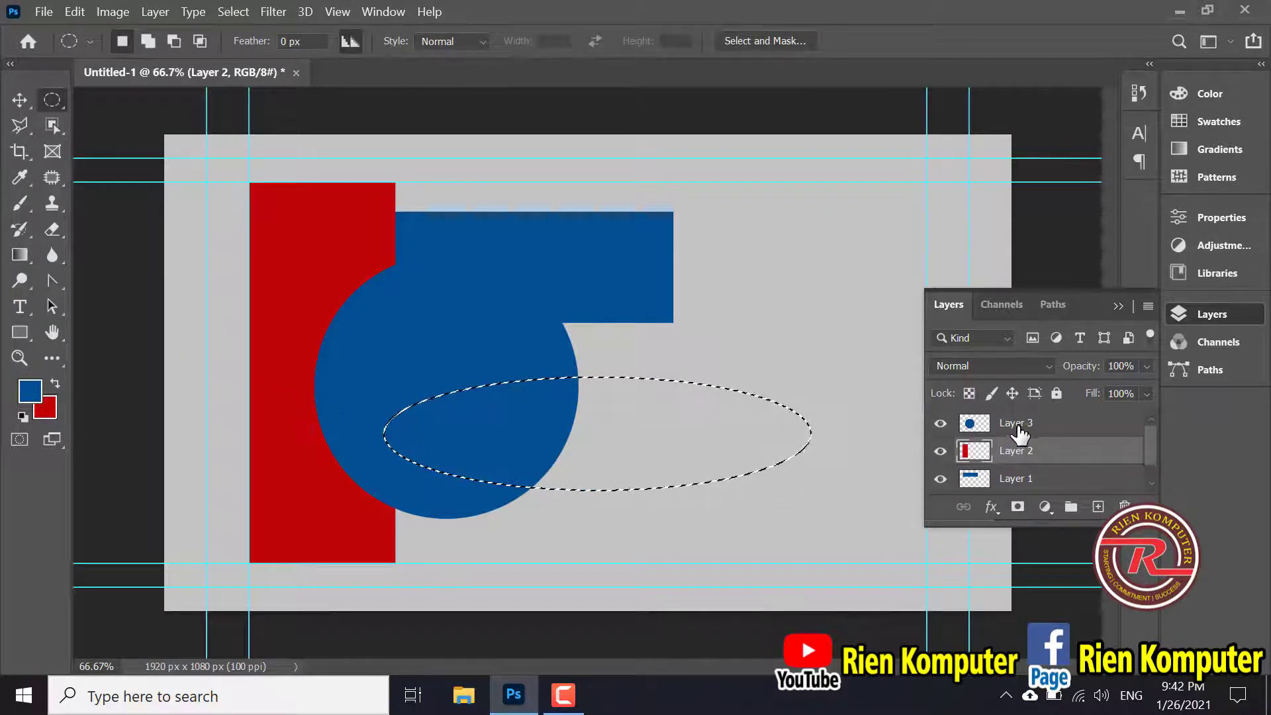
{"action": "left_click", "coordinate": [971, 424]}
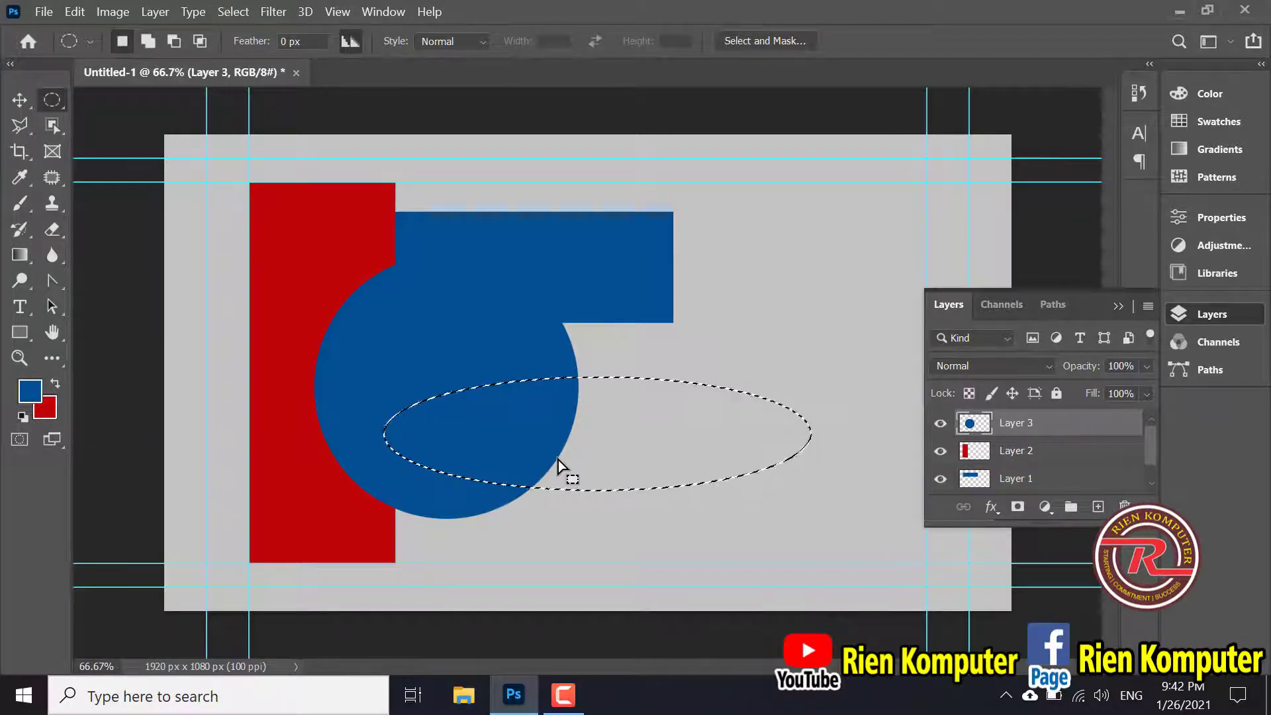
{"action": "key", "text": "ctrl+BackSpace"}
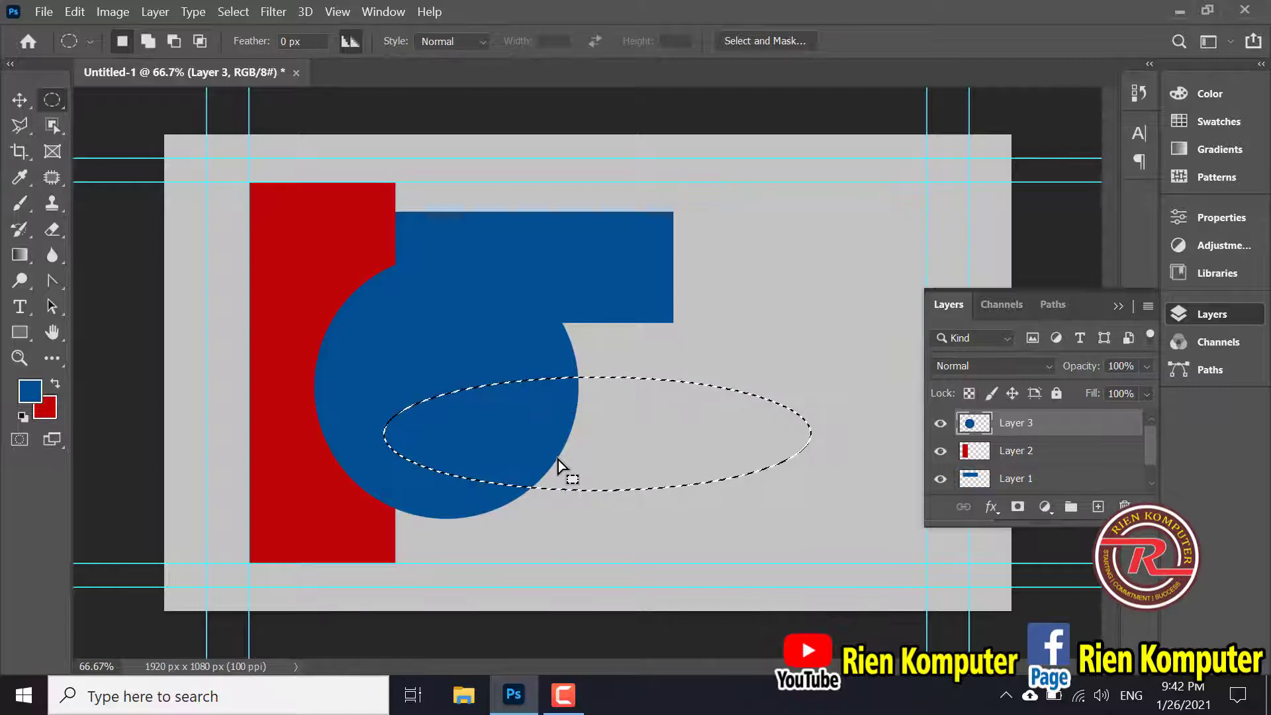
{"action": "key", "text": "ctrl+BackSpace"}
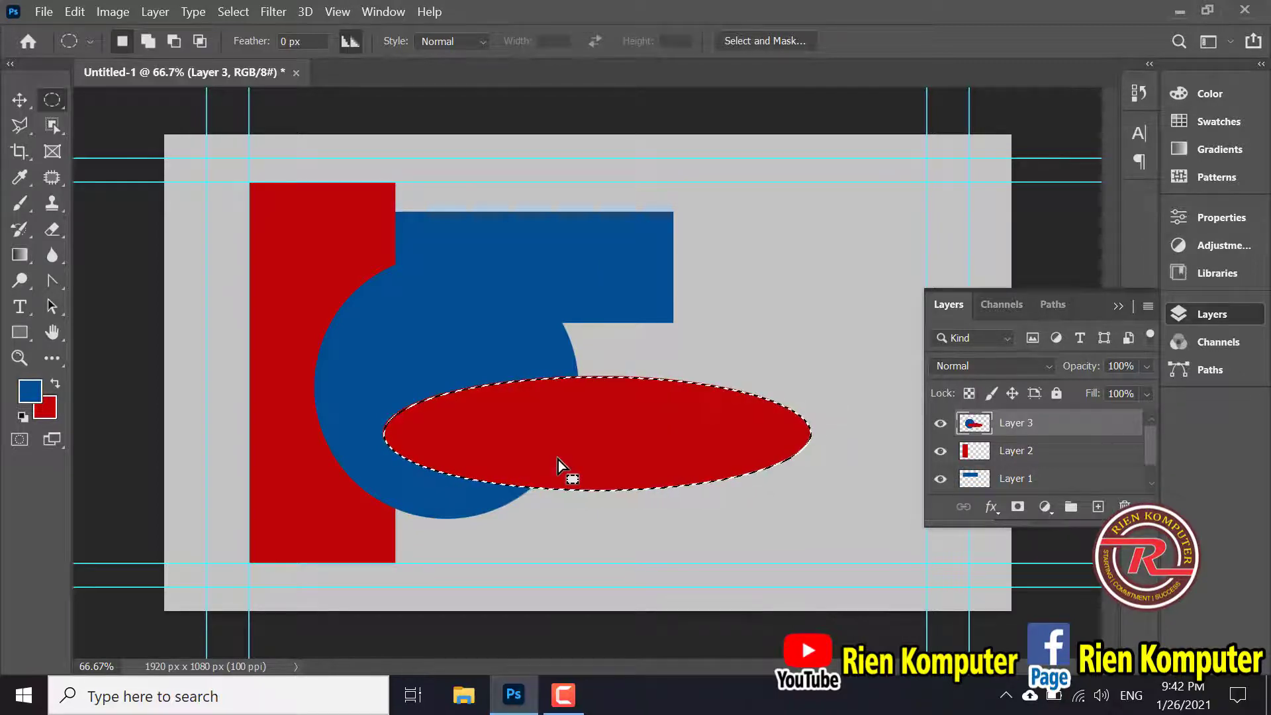
Deselect and shift the circle together with the red ellipse using the Move tool, and undo back through the move and the ellipse fill
{"action": "left_click", "coordinate": [19, 100]}
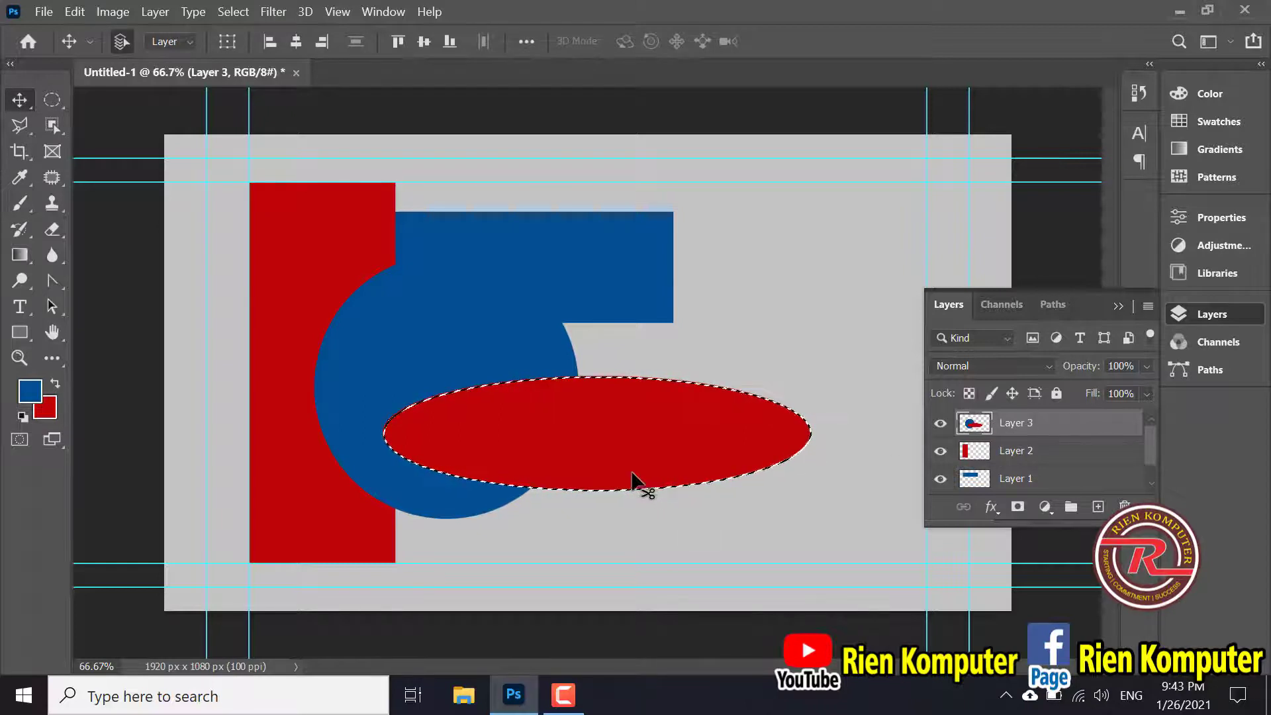
{"action": "key", "text": "ctrl+d"}
{"action": "left_click_drag", "start_coordinate": [465, 426], "coordinate": [551, 446]}
{"action": "key", "text": "ctrl+z"}
{"action": "key", "text": "ctrl+z"}
{"action": "key", "text": "ctrl+z"}
{"action": "key", "text": "ctrl+z"}
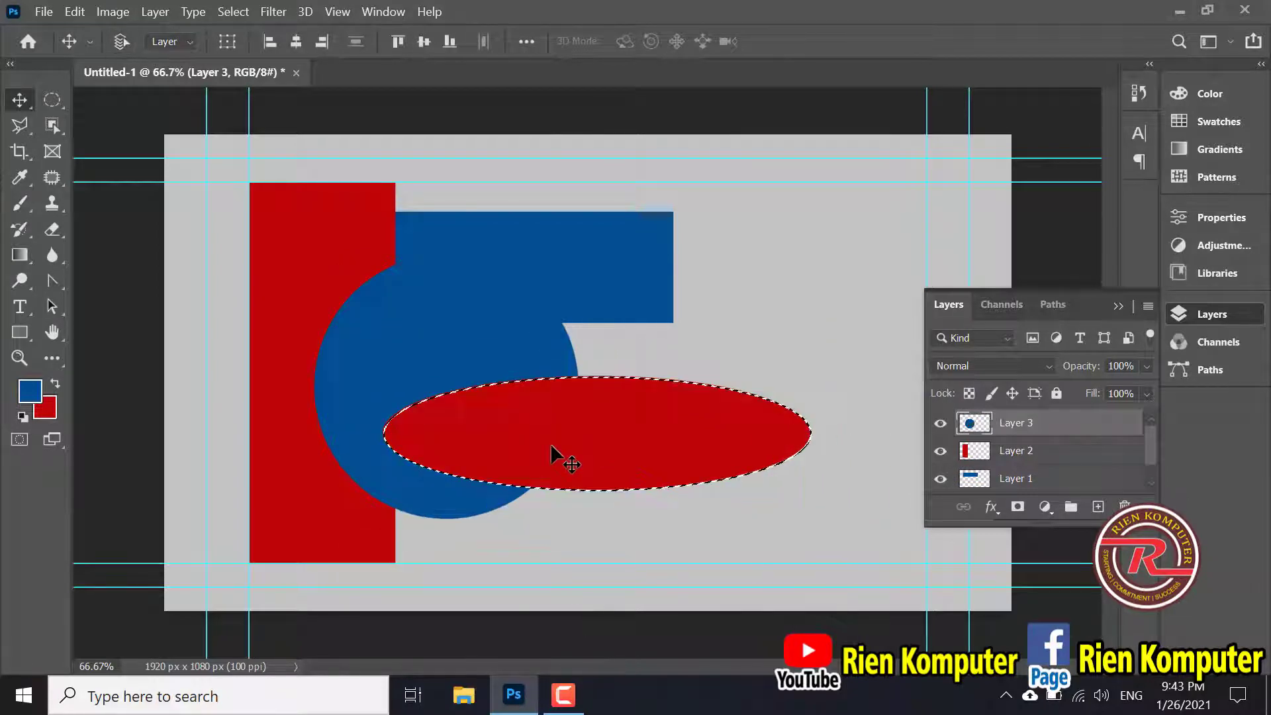
Shift the blue circle slightly down and to the right with the Move tool, keeping the red rectangle against the inner guides
{"action": "left_click_drag", "start_coordinate": [452, 392], "coordinate": [505, 416]}
{"action": "left_click_drag", "start_coordinate": [325, 285], "coordinate": [311, 312]}
{"action": "left_click_drag", "start_coordinate": [441, 389], "coordinate": [388, 353]}
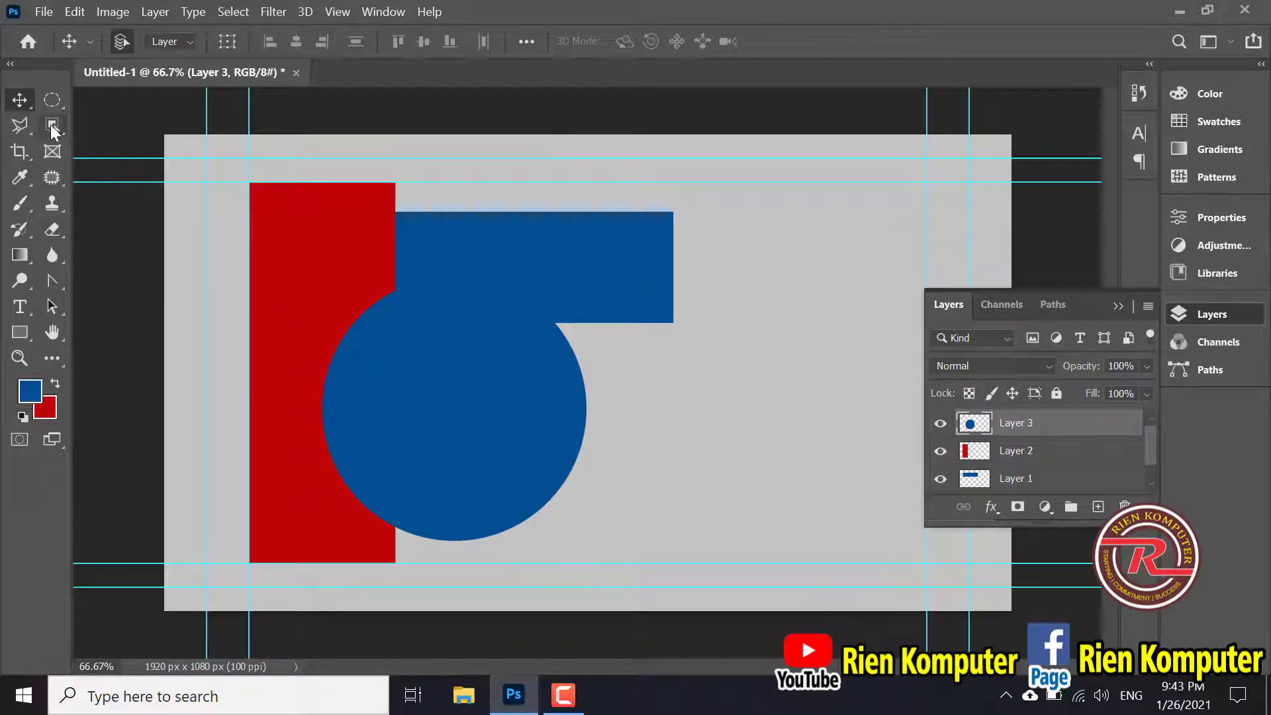
Outline a right-pointing arrow selection with the Polygonal Lasso tool, running from the red rectangle across the circle into the empty area
{"action": "left_click", "coordinate": [20, 125]}
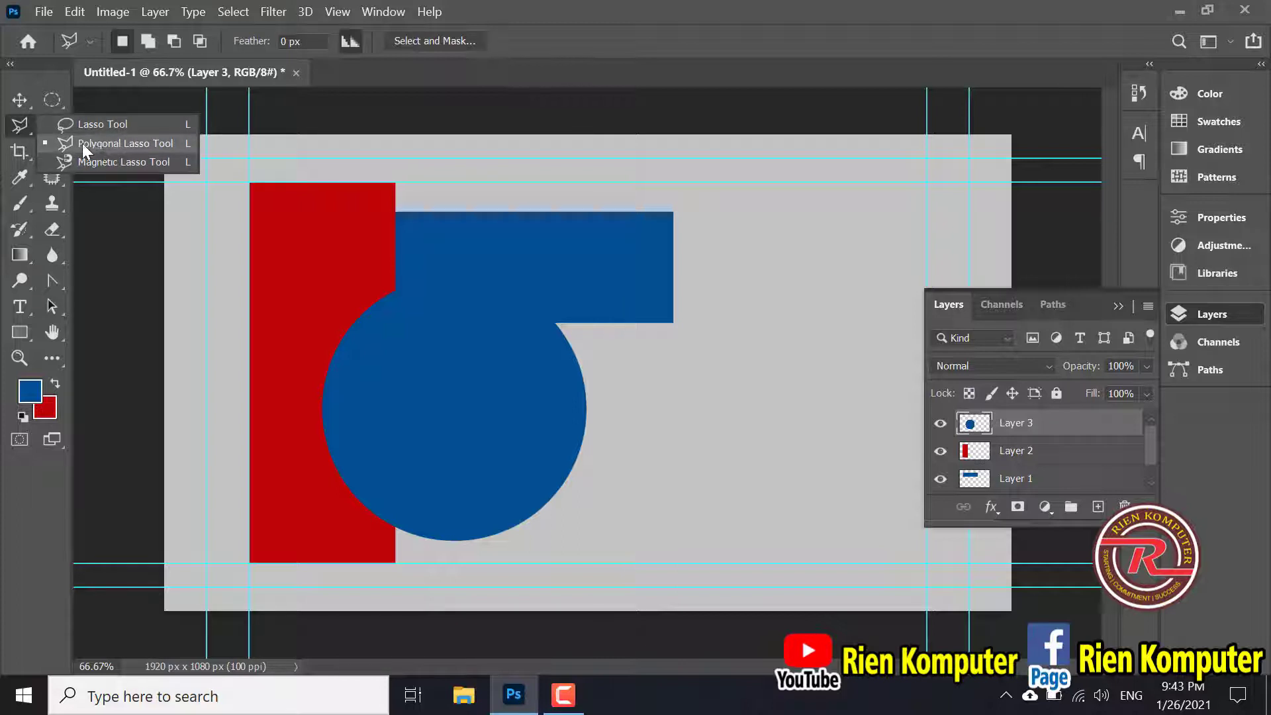
{"action": "left_click", "coordinate": [110, 143]}
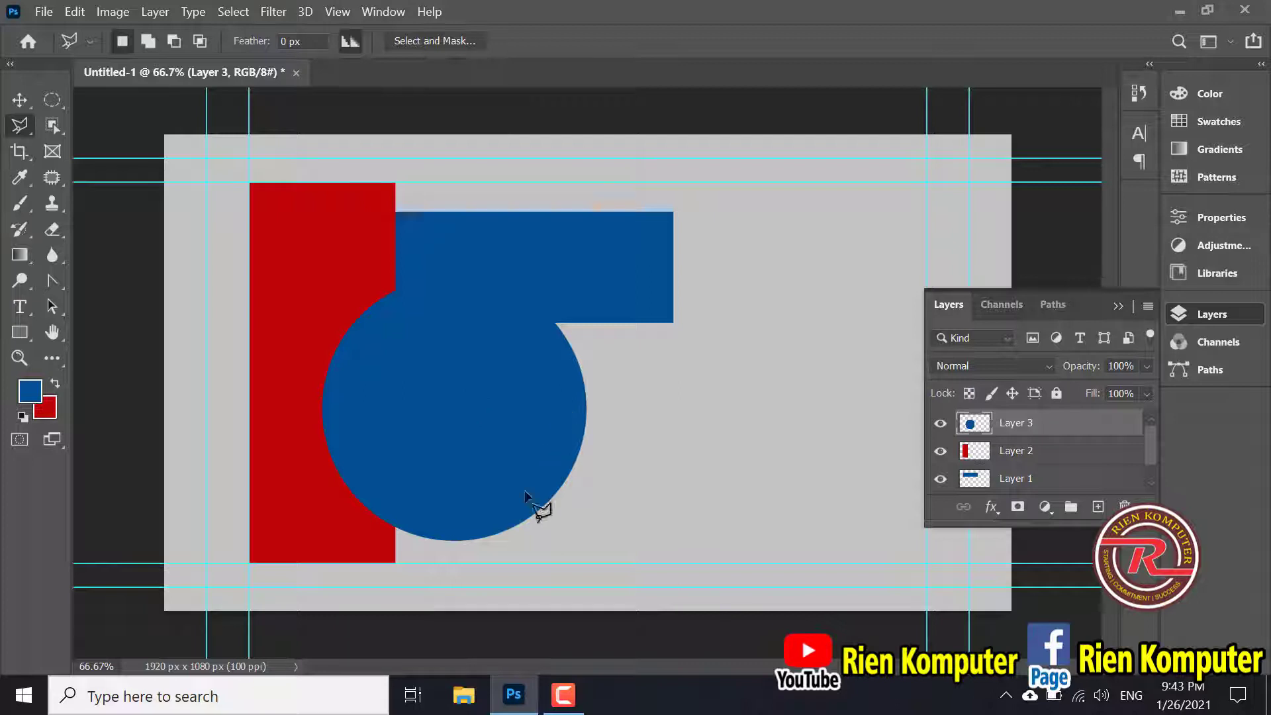
{"action": "left_click", "coordinate": [295, 352]}
{"action": "left_click", "coordinate": [296, 462]}
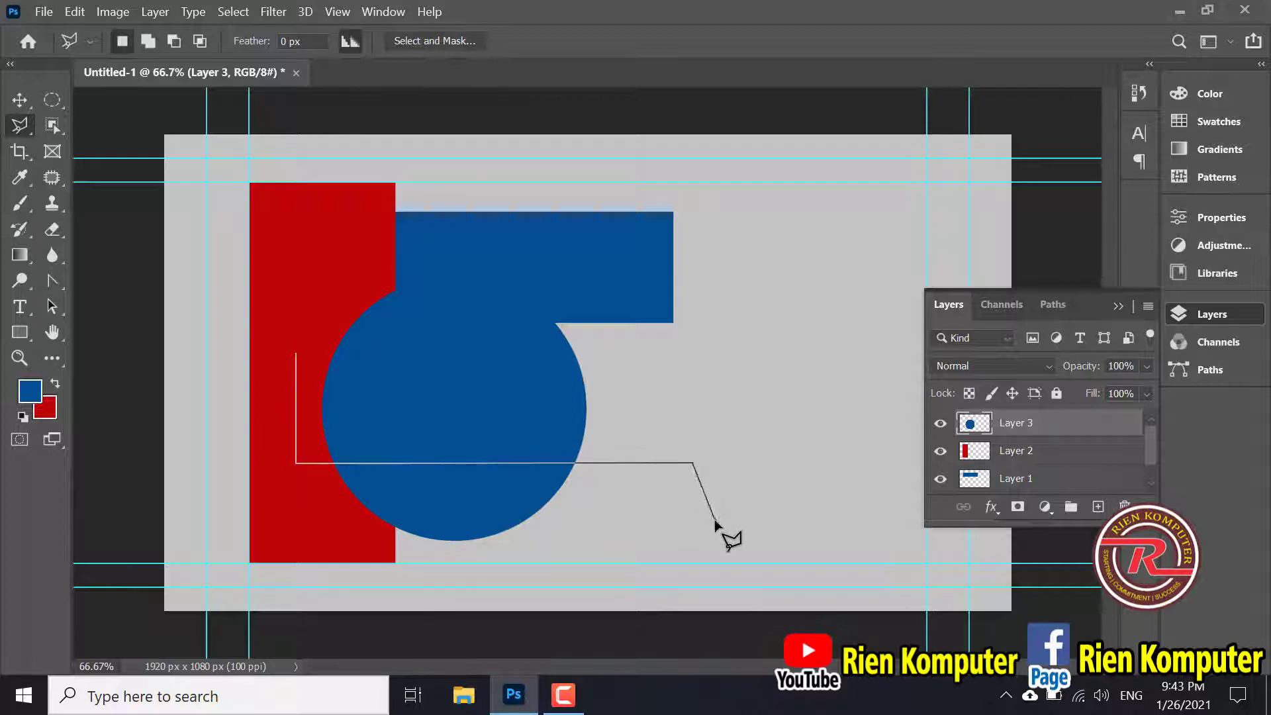
{"action": "left_click", "coordinate": [666, 511]}
{"action": "left_click", "coordinate": [854, 399]}
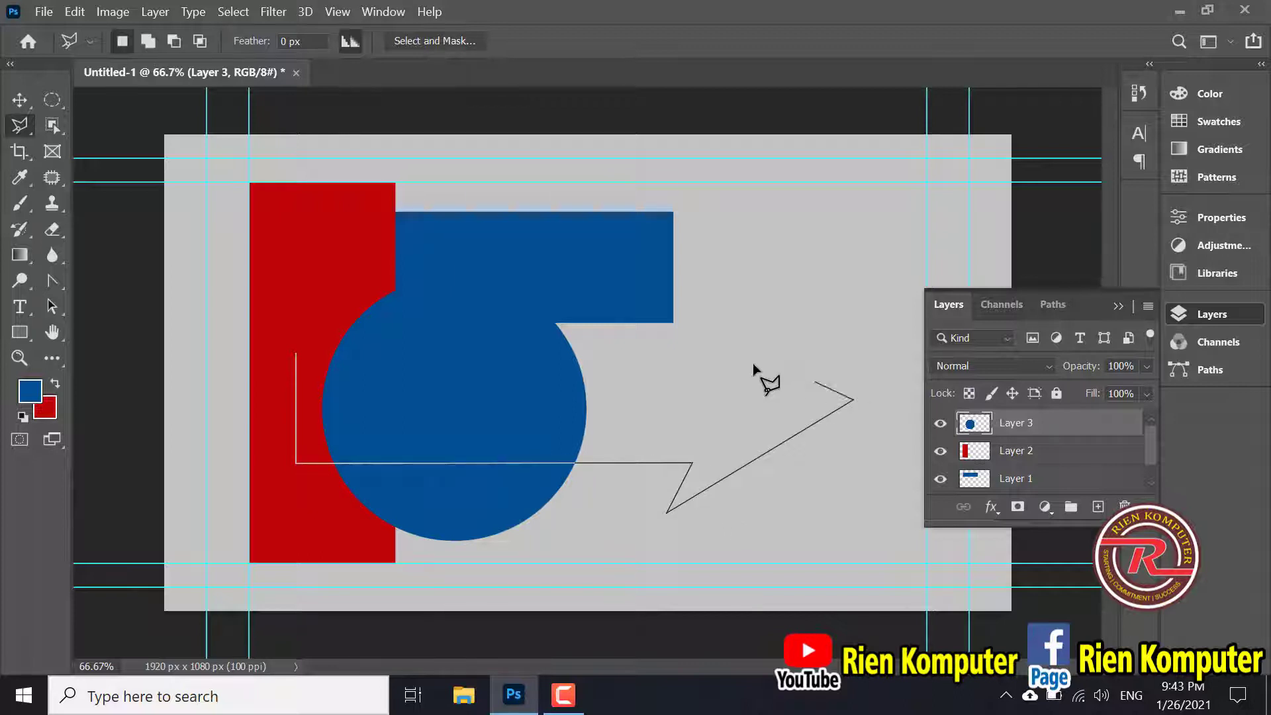
{"action": "left_click", "coordinate": [296, 353]}
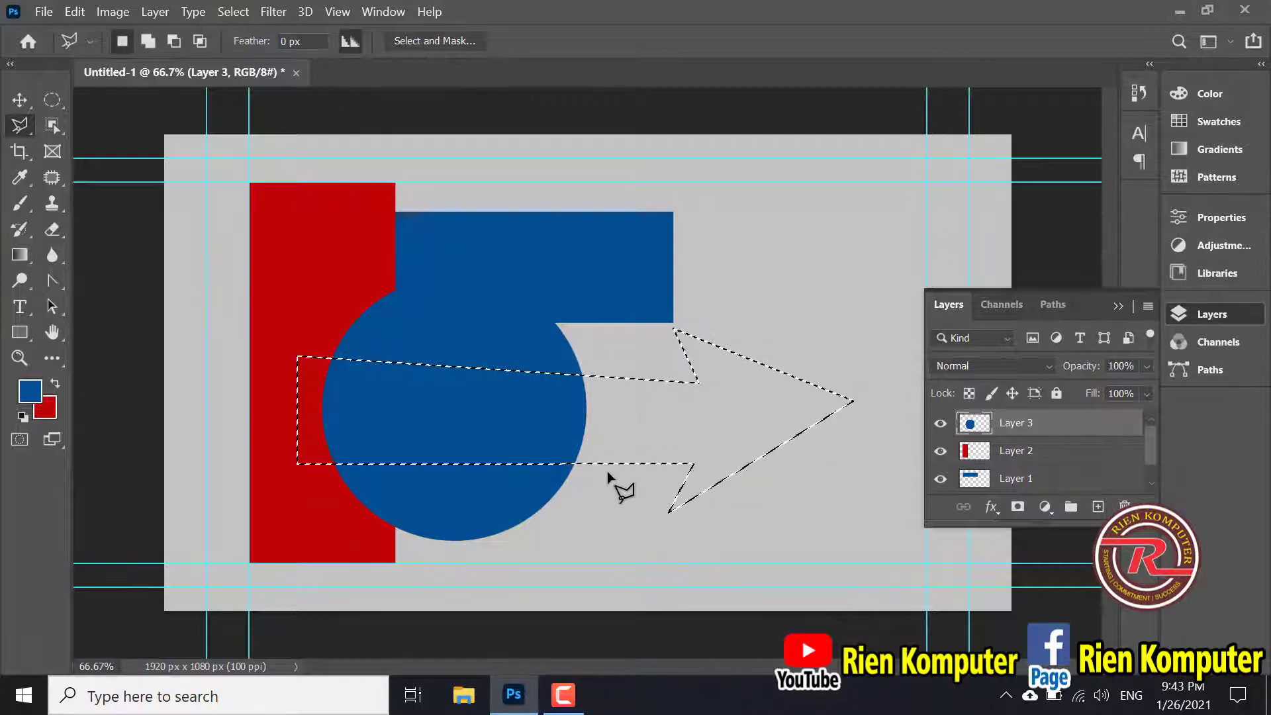
Fill the arrow selection on a new layer above Layer 3 with a green foreground colour (R 6, G 145, B 3) and deselect
{"action": "left_click", "coordinate": [1098, 508]}
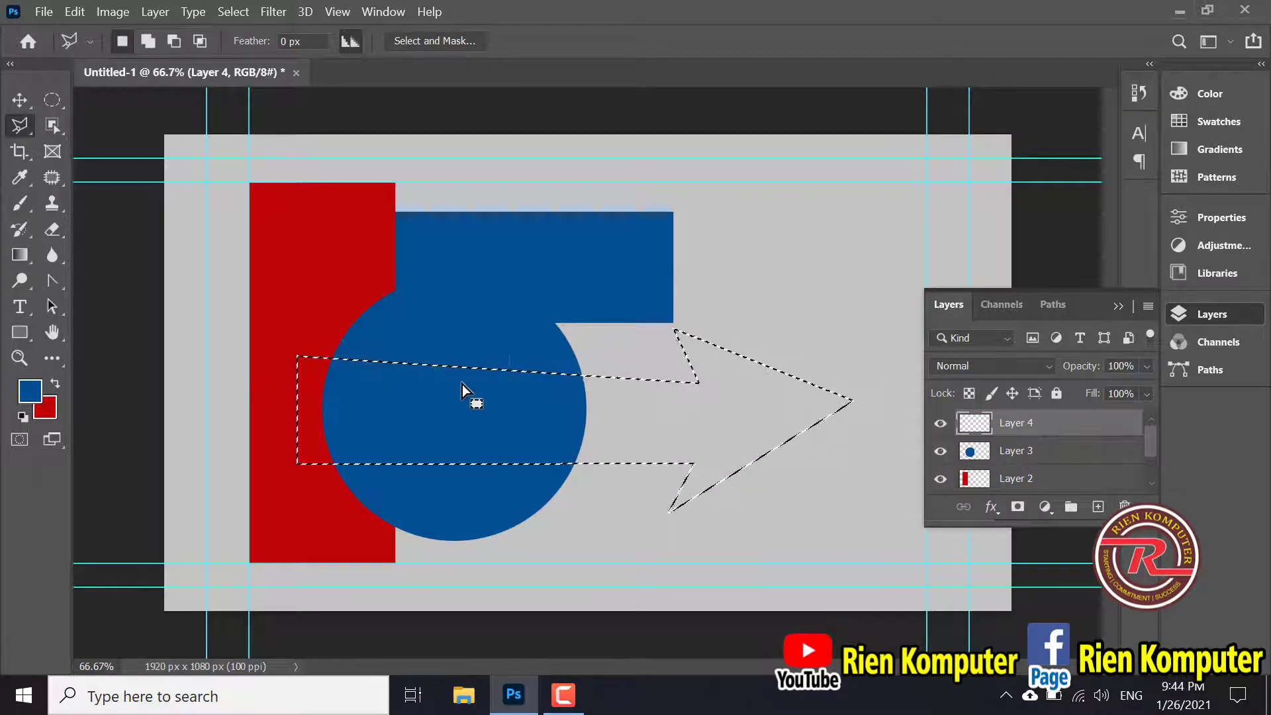
{"action": "left_click", "coordinate": [37, 396]}
{"action": "left_click_drag", "start_coordinate": [730, 375], "coordinate": [741, 488]}
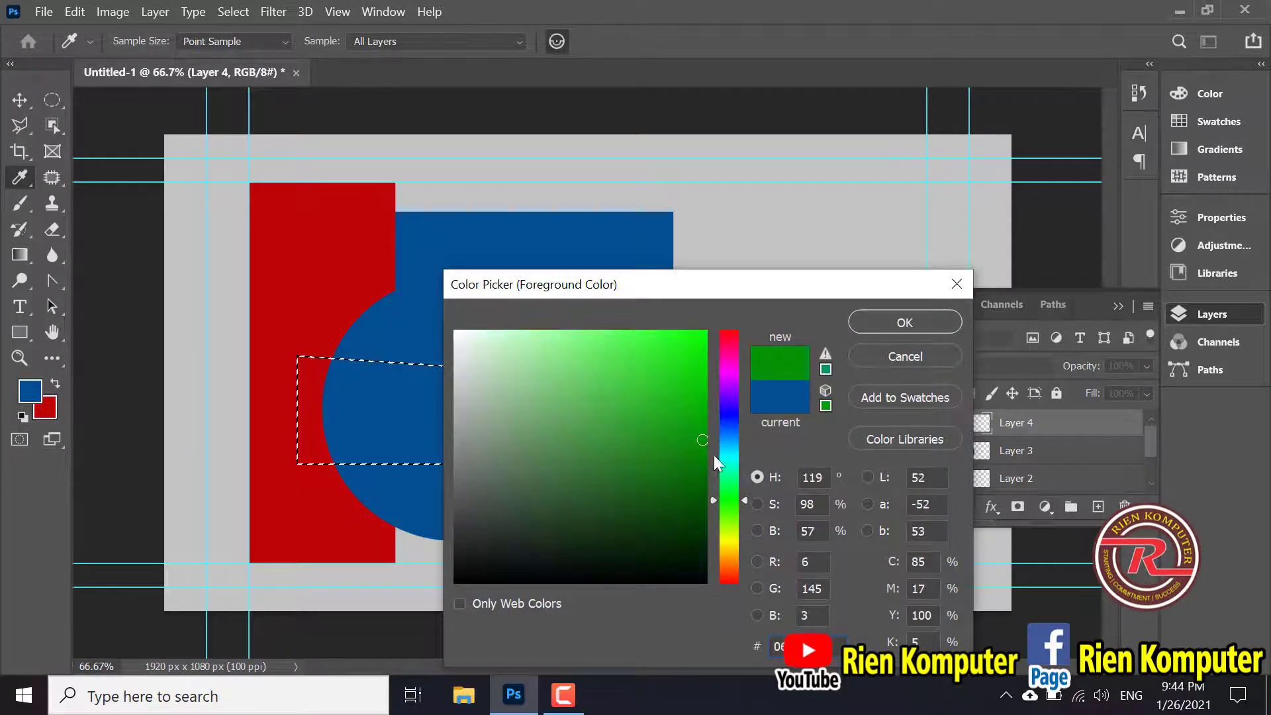
{"action": "left_click", "coordinate": [890, 323]}
{"action": "key", "text": "alt+BackSpace"}
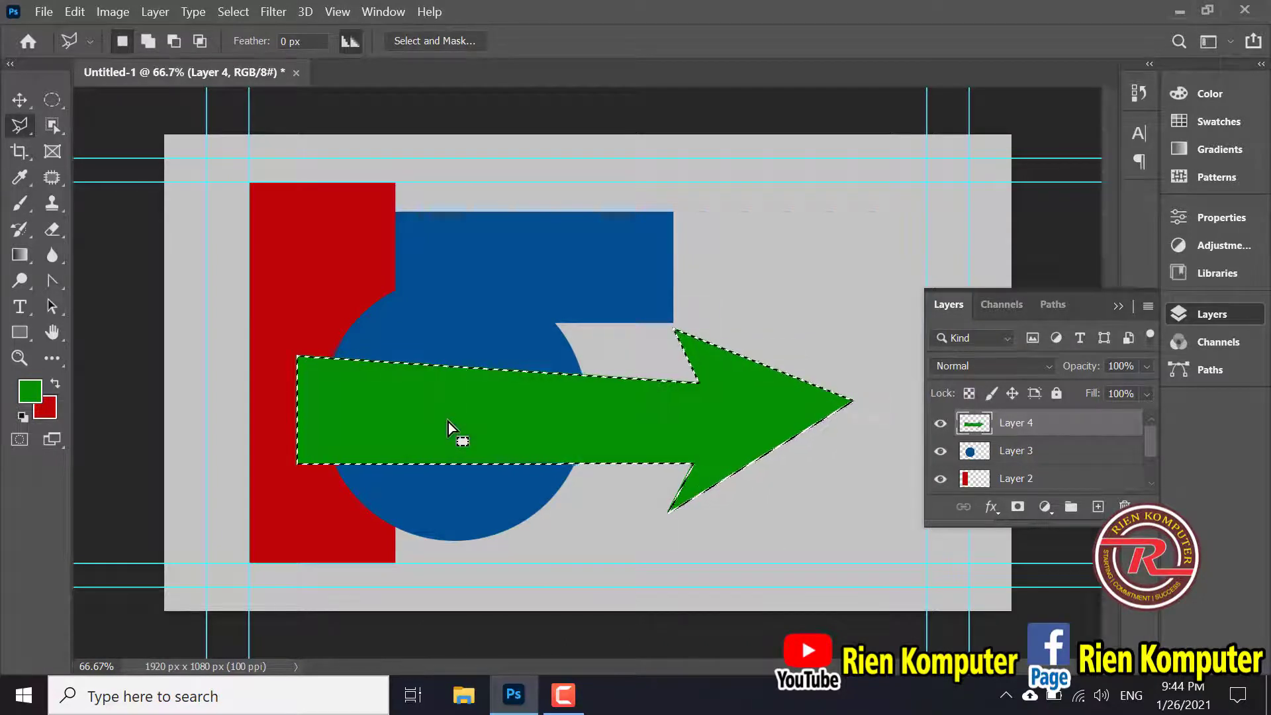
{"action": "key", "text": "ctrl+d"}
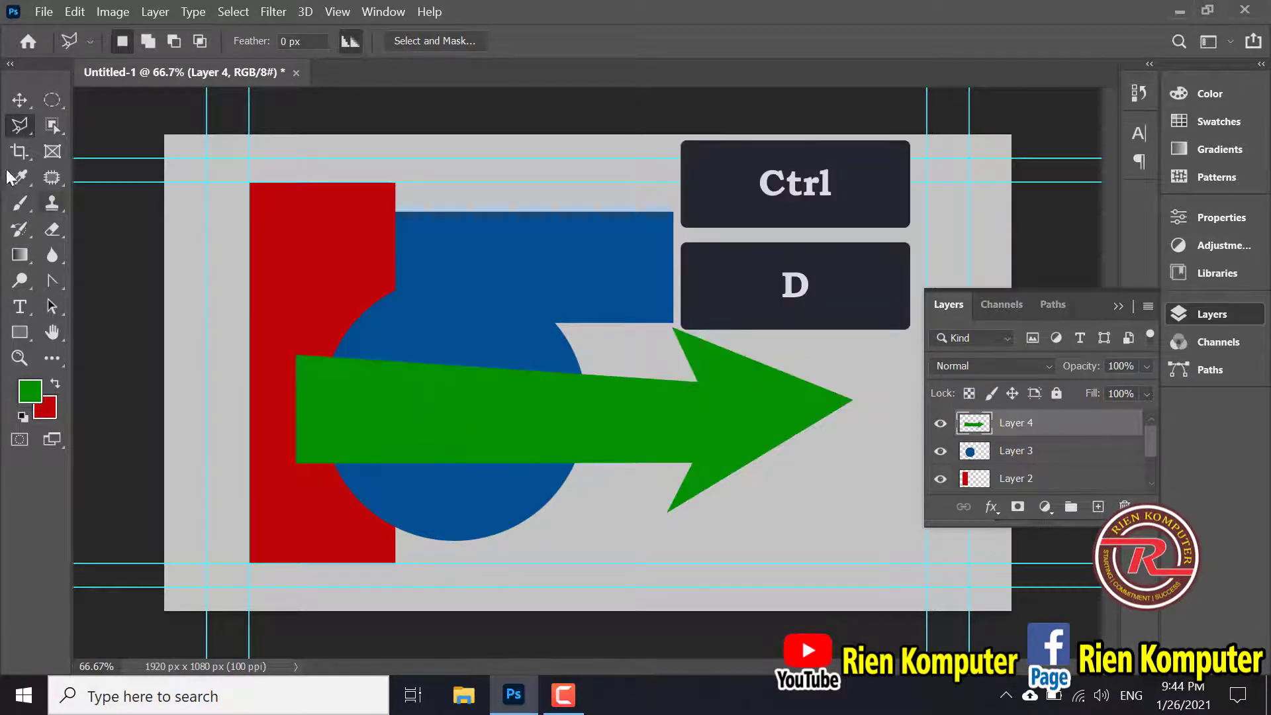
Move the green arrow and blue rectangle down and the blue circle up against the red rectangle's right edge with the Move tool
{"action": "left_click", "coordinate": [19, 99]}
{"action": "left_click_drag", "start_coordinate": [478, 395], "coordinate": [624, 371]}
{"action": "left_click_drag", "start_coordinate": [527, 270], "coordinate": [603, 235]}
{"action": "left_click_drag", "start_coordinate": [623, 396], "coordinate": [478, 455]}
{"action": "left_click_drag", "start_coordinate": [546, 504], "coordinate": [567, 358]}
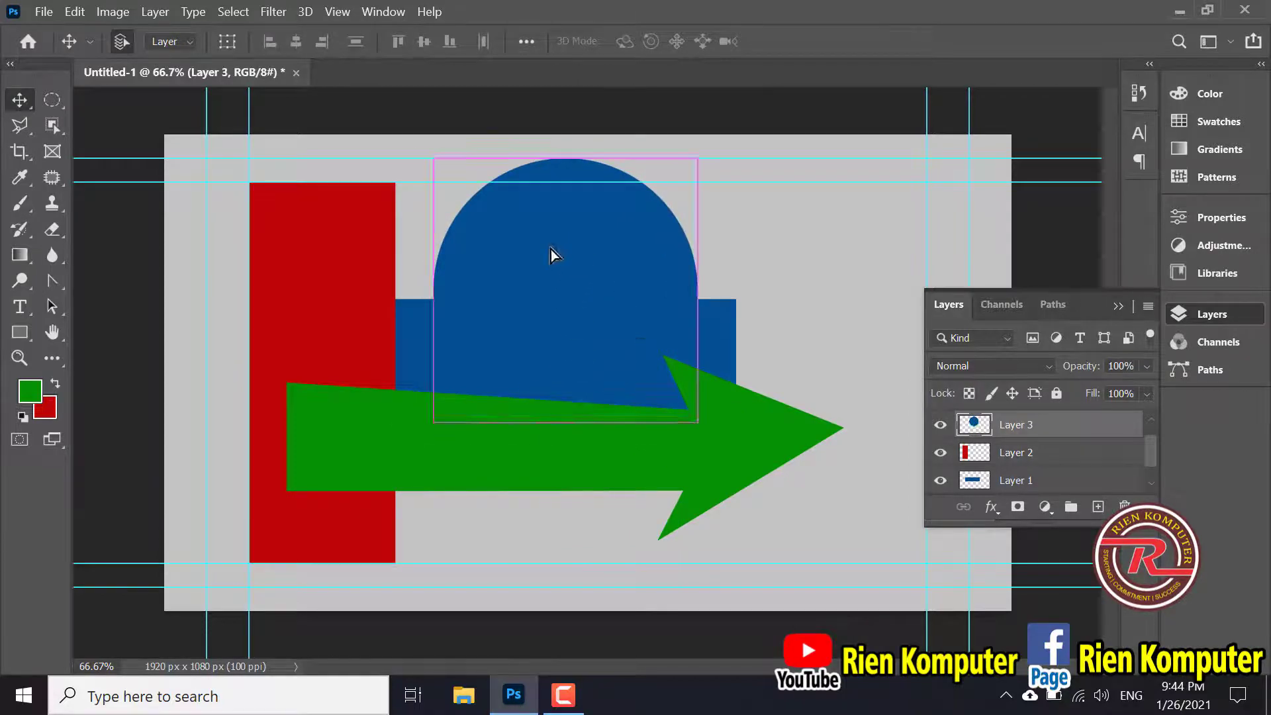
{"action": "left_click_drag", "start_coordinate": [550, 249], "coordinate": [521, 237]}
{"action": "left_click_drag", "start_coordinate": [557, 223], "coordinate": [487, 236]}
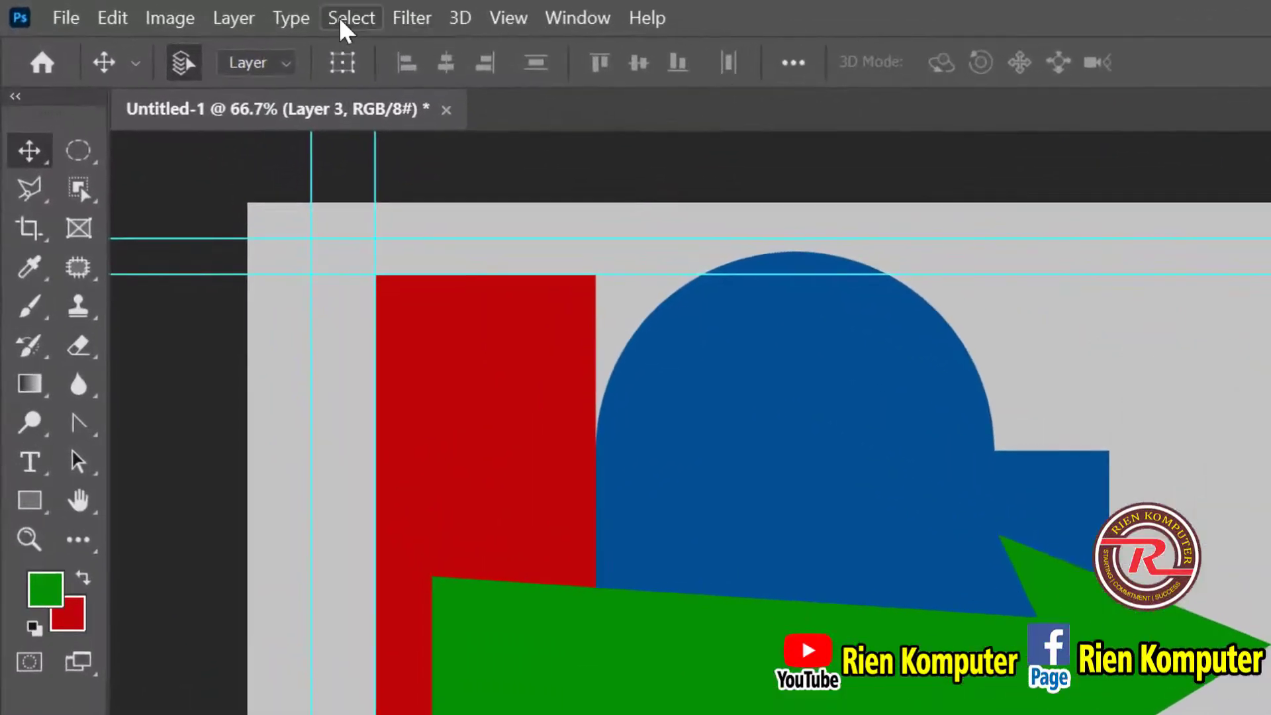
Load the outline of the blue circle on Layer 3 as a selection with Load Selection
{"action": "left_click", "coordinate": [306, 16]}
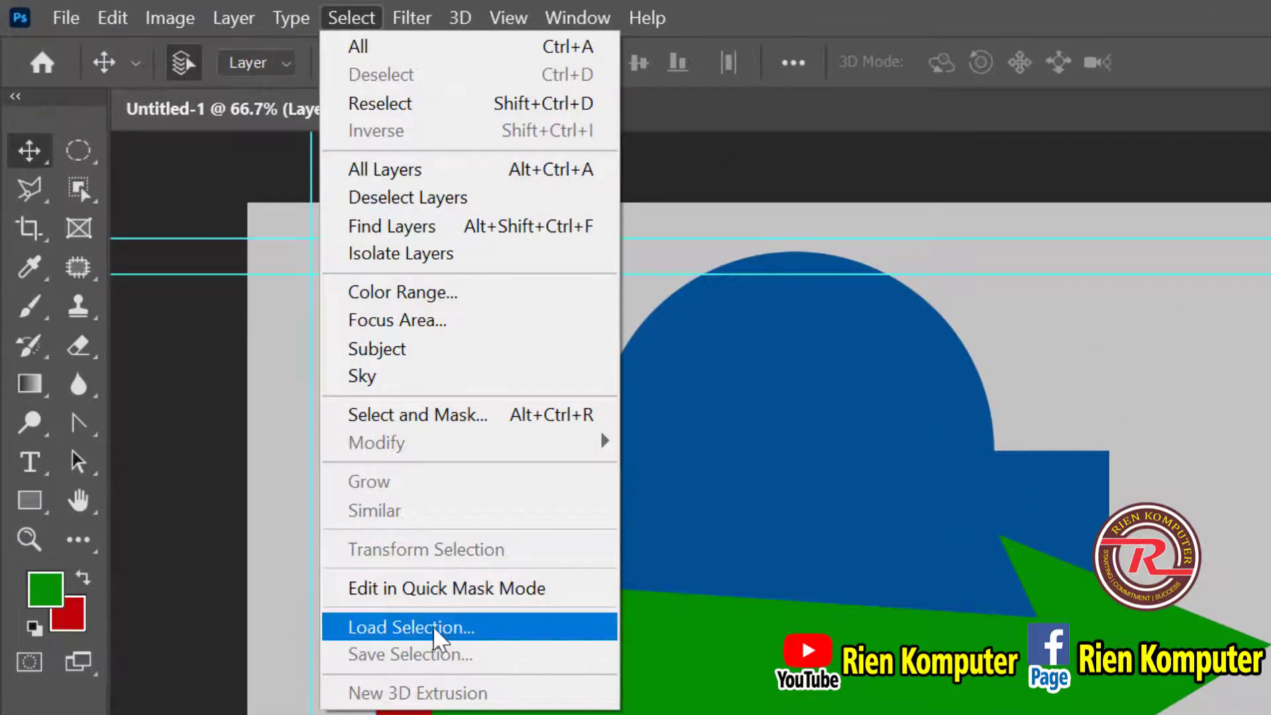
{"action": "left_click", "coordinate": [432, 627]}
{"action": "left_click", "coordinate": [1193, 237]}
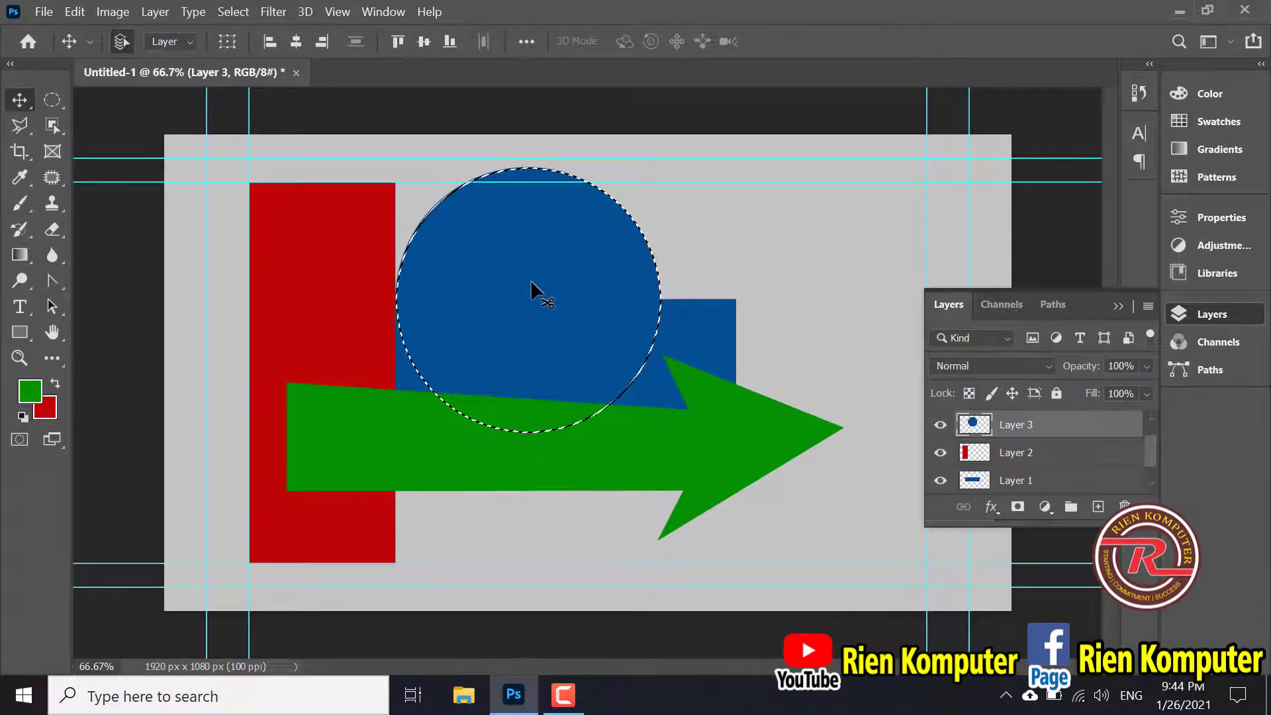
Set the foreground colour to purple (R 166, G 5, B 168), fill the selected circle on Layer 3 with it, and deselect
{"action": "left_click", "coordinate": [30, 391]}
{"action": "left_click_drag", "start_coordinate": [732, 405], "coordinate": [731, 372]}
{"action": "left_click", "coordinate": [700, 417]}
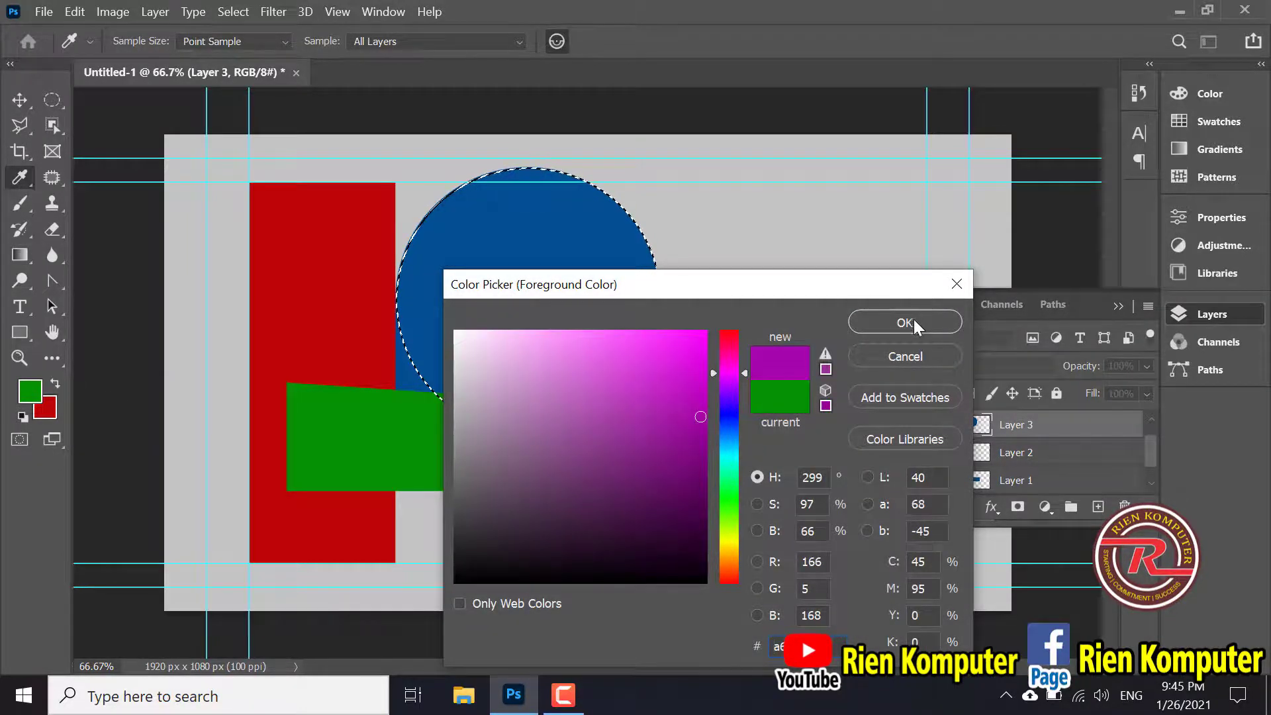
{"action": "left_click", "coordinate": [913, 319]}
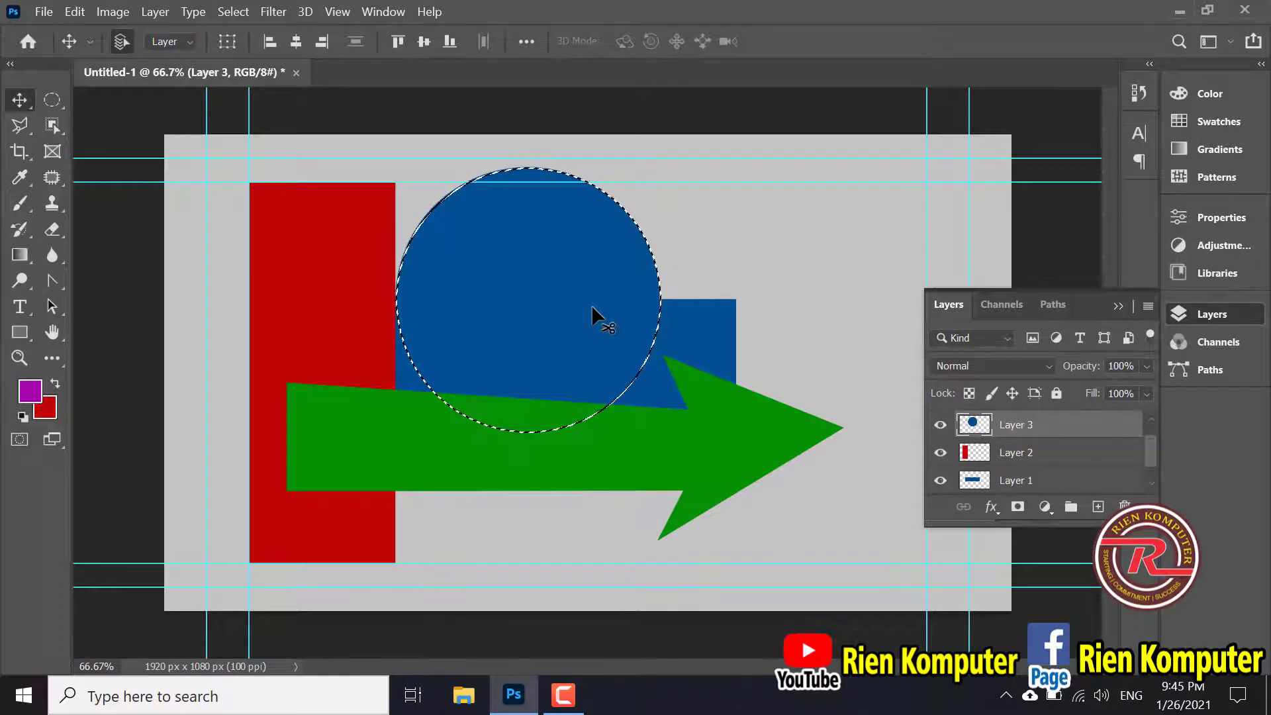
{"action": "key", "text": "alt+BackSpace"}
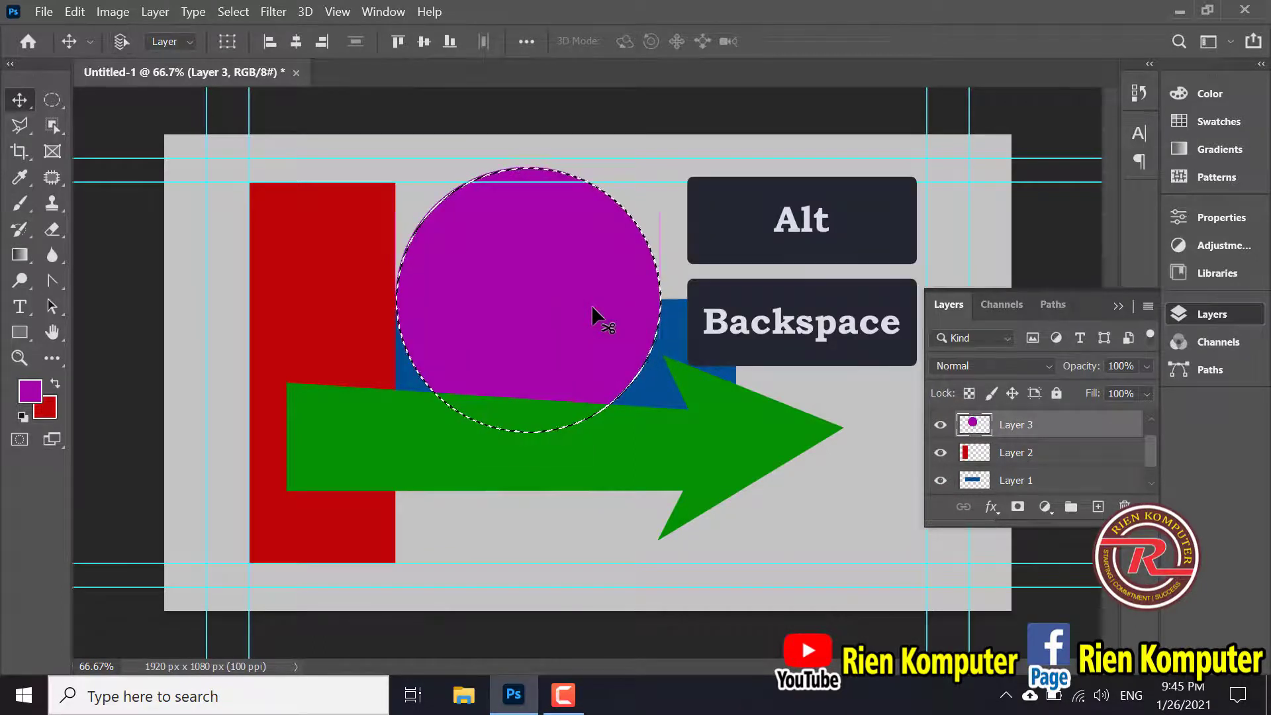
{"action": "key", "text": "ctrl+d"}
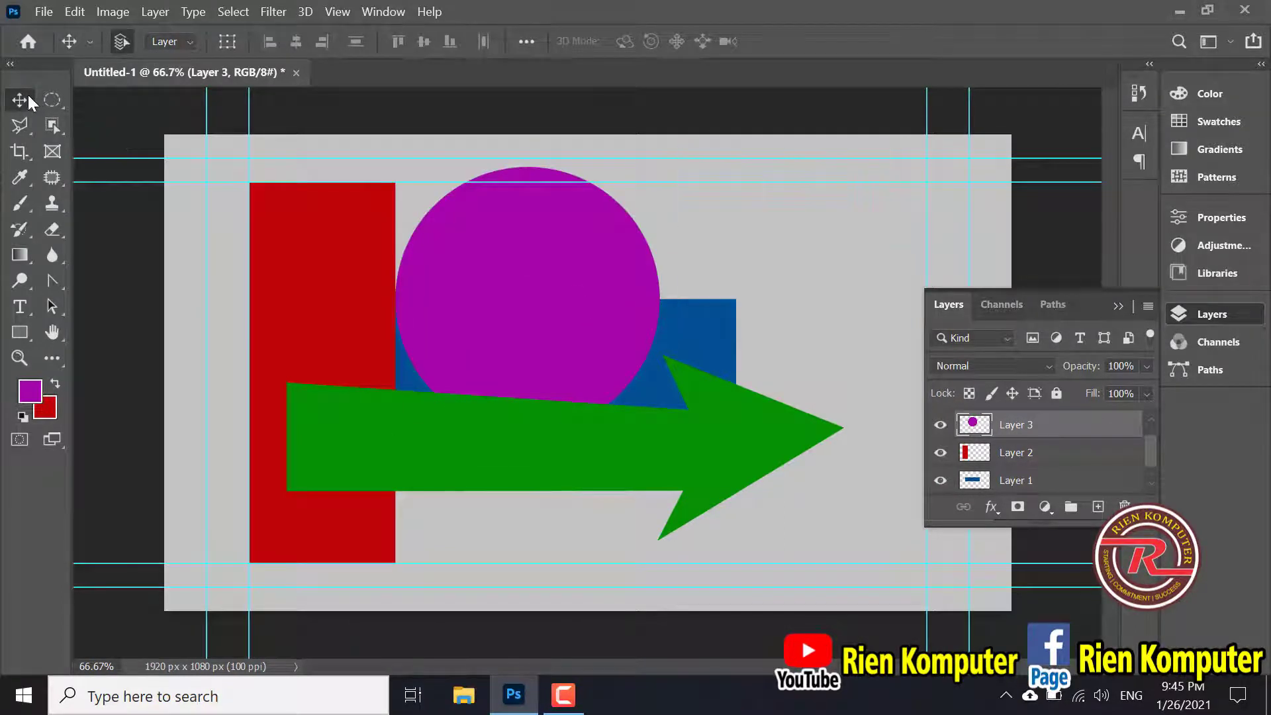
Move the purple circle down to the left, the blue rectangle up to the inner top guide, and the red rectangle slightly right
{"action": "left_click_drag", "start_coordinate": [550, 298], "coordinate": [474, 406]}
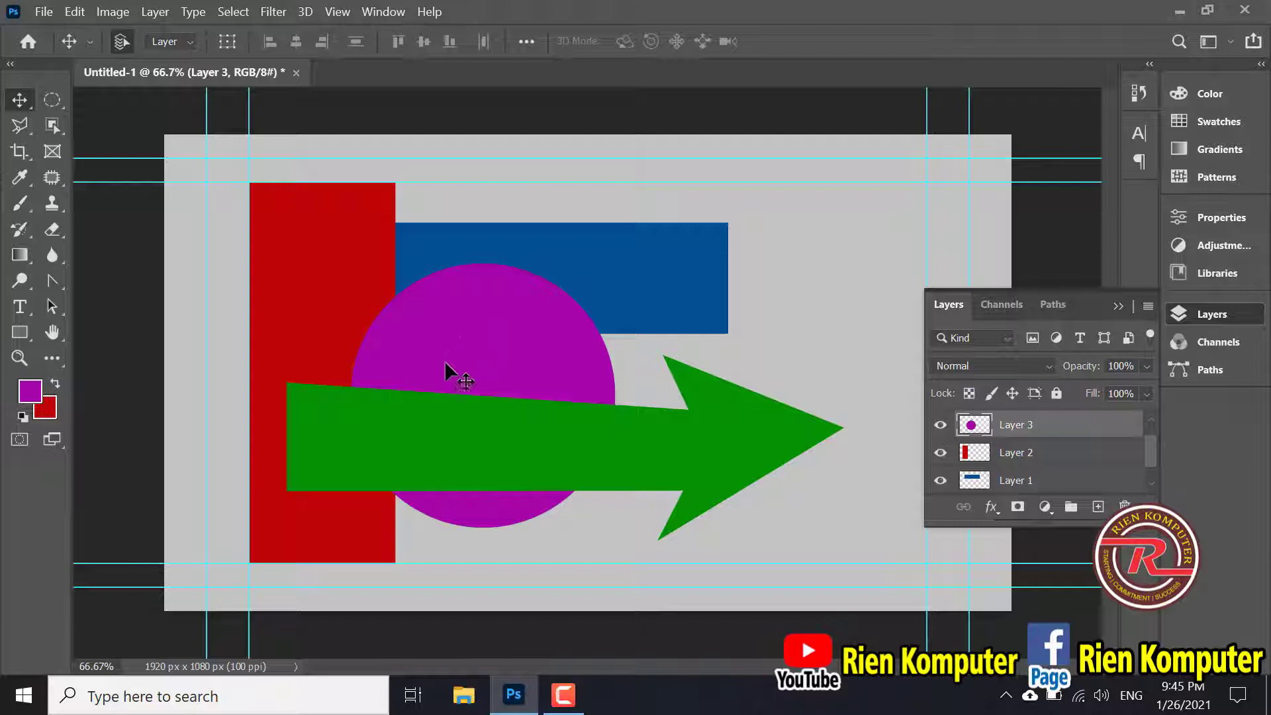
{"action": "left_click_drag", "start_coordinate": [426, 324], "coordinate": [335, 317]}
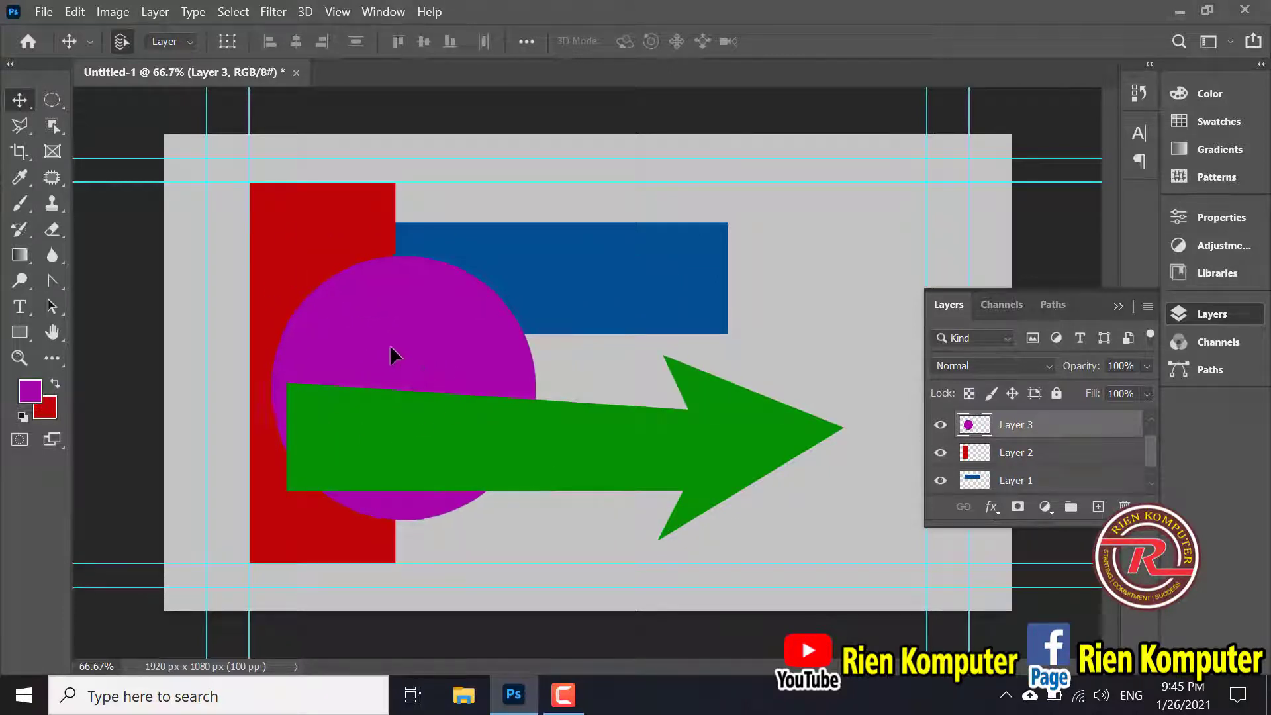
{"action": "left_click_drag", "start_coordinate": [527, 295], "coordinate": [525, 254]}
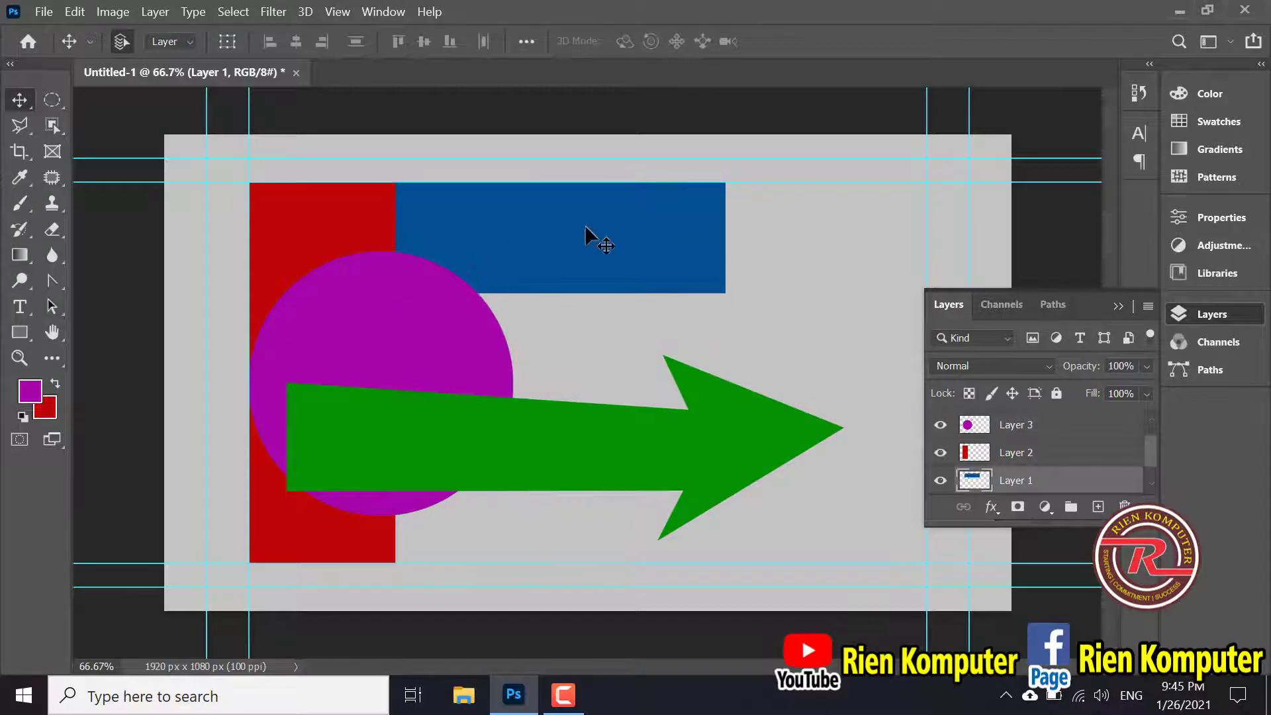
{"action": "left_click_drag", "start_coordinate": [315, 231], "coordinate": [367, 224]}
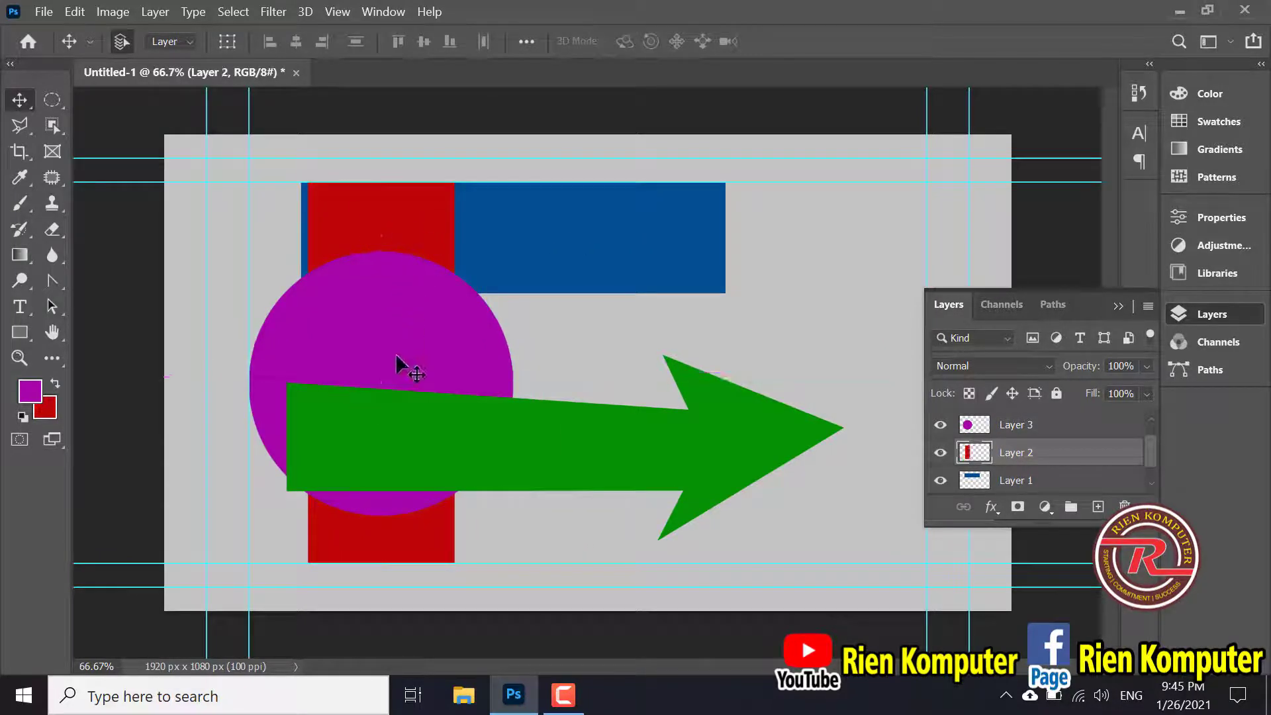
Align the green arrow's left end with the red rectangle's left edge and move the purple circle up and right behind the arrow
{"action": "left_click_drag", "start_coordinate": [523, 464], "coordinate": [495, 419]}
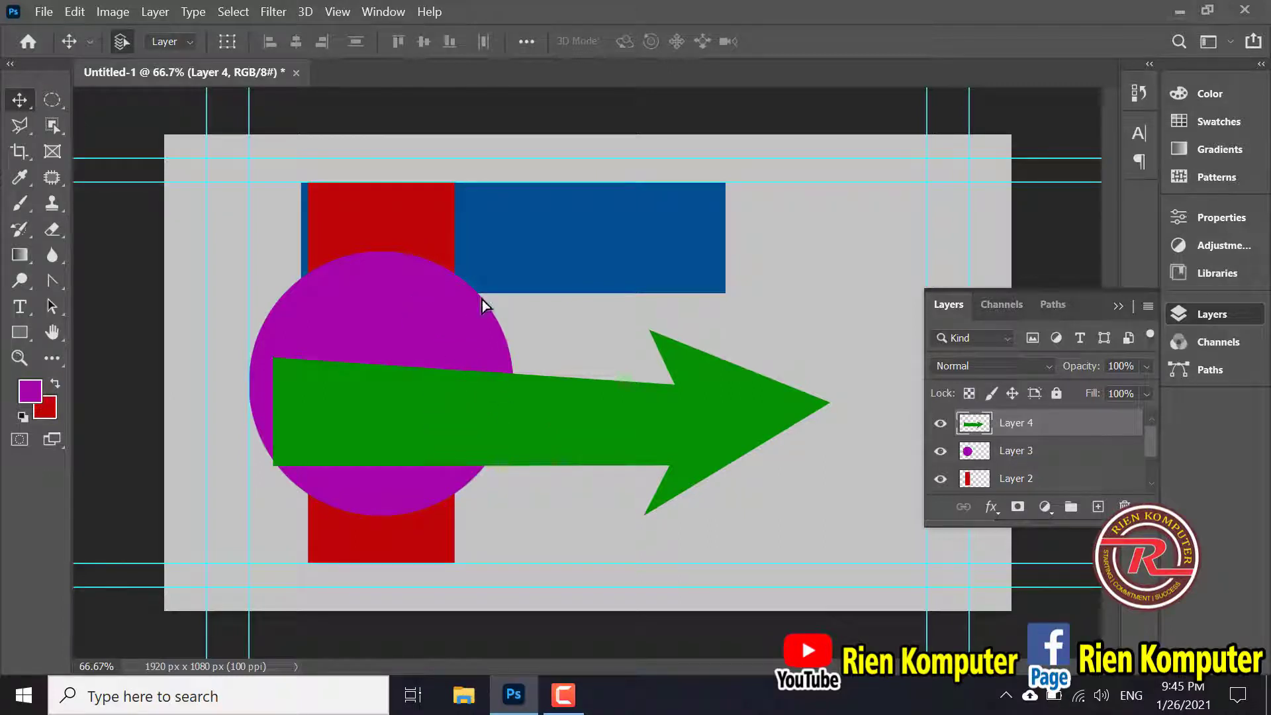
{"action": "left_click_drag", "start_coordinate": [483, 301], "coordinate": [451, 255]}
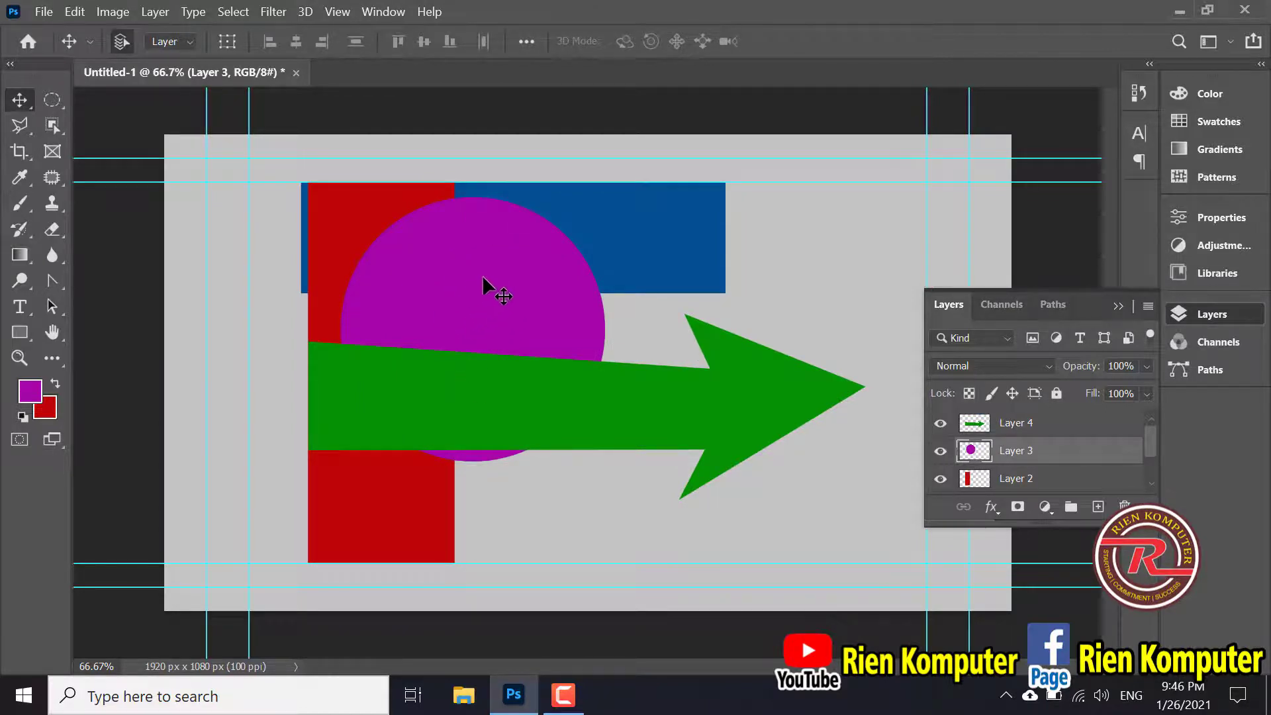
{"action": "mouse_move", "coordinate": [440, 256]}
{"action": "left_mouse_down"}
{"action": "mouse_move", "coordinate": [420, 299]}
{"action": "mouse_move", "coordinate": [422, 269]}
{"action": "left_mouse_up"}
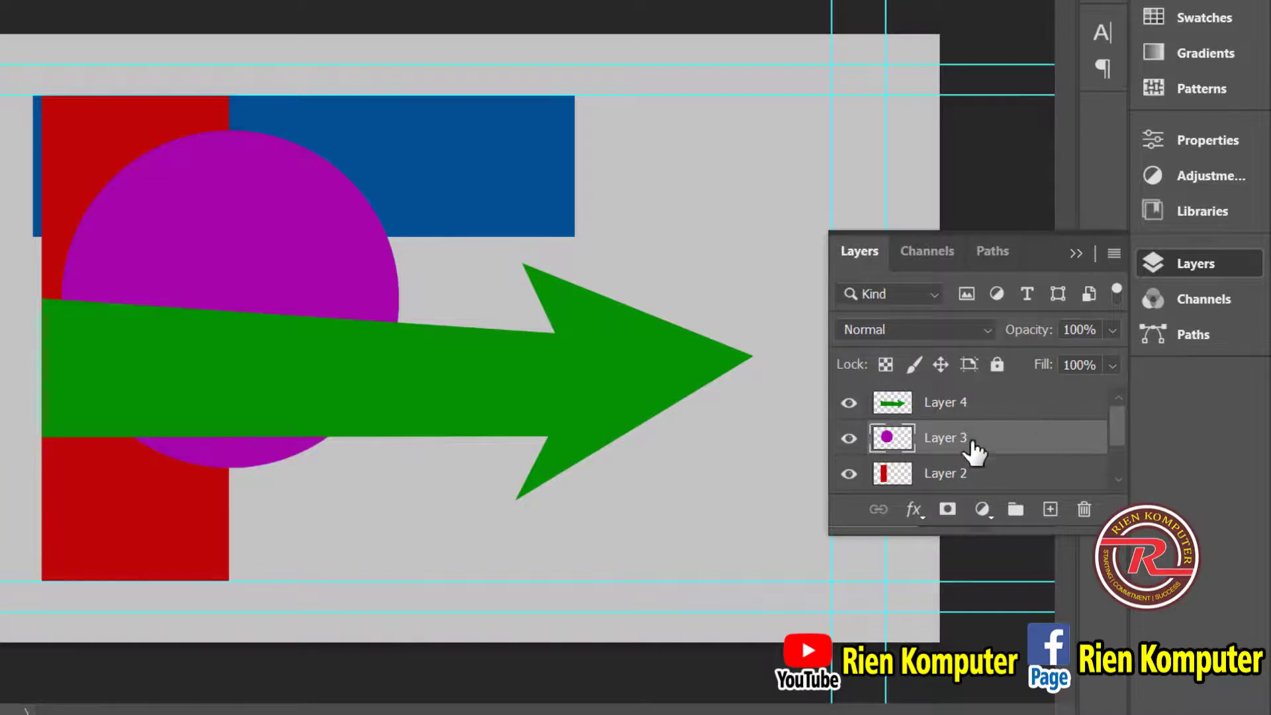
Reorder Layer 3 to sit below Layer 1, directly above the Background, and shift the purple circle slightly to the right
{"action": "left_click_drag", "start_coordinate": [967, 443], "coordinate": [973, 479]}
{"action": "left_click_drag", "start_coordinate": [974, 416], "coordinate": [973, 449]}
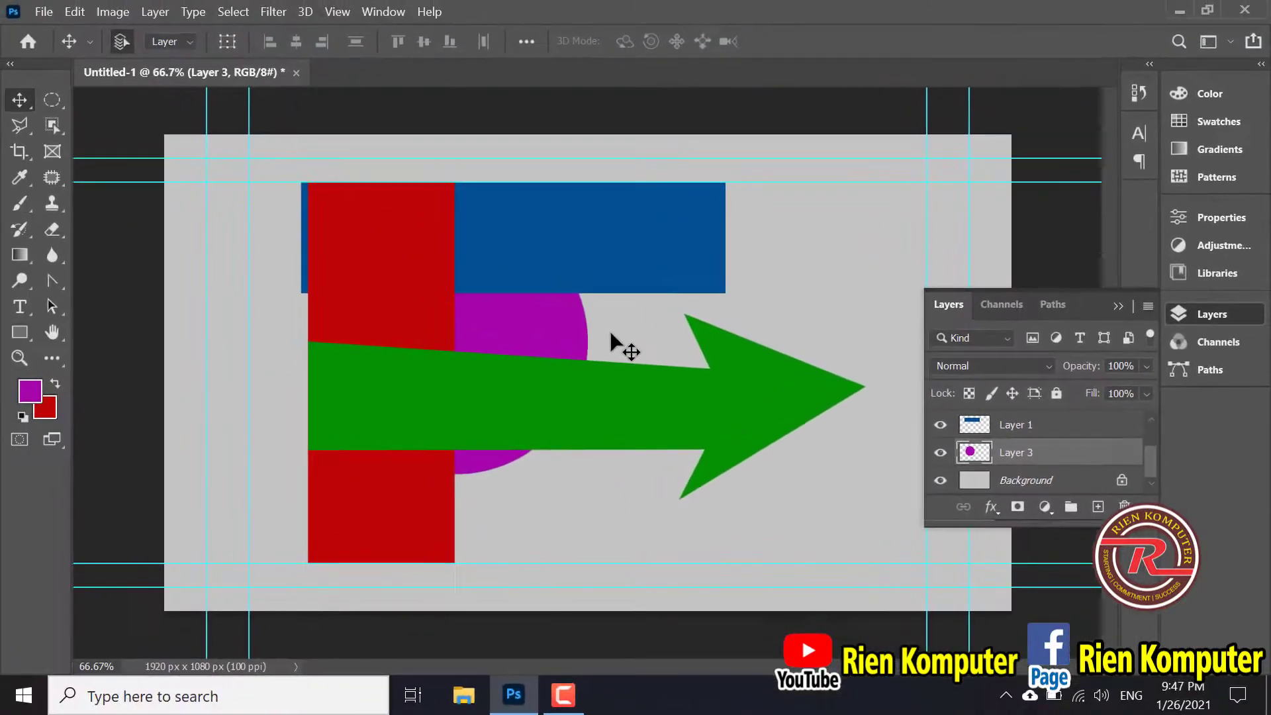
{"action": "left_click", "coordinate": [467, 266]}
{"action": "mouse_move", "coordinate": [509, 324]}
{"action": "left_mouse_down"}
{"action": "mouse_move", "coordinate": [594, 335]}
{"action": "mouse_move", "coordinate": [518, 329]}
{"action": "left_mouse_up"}
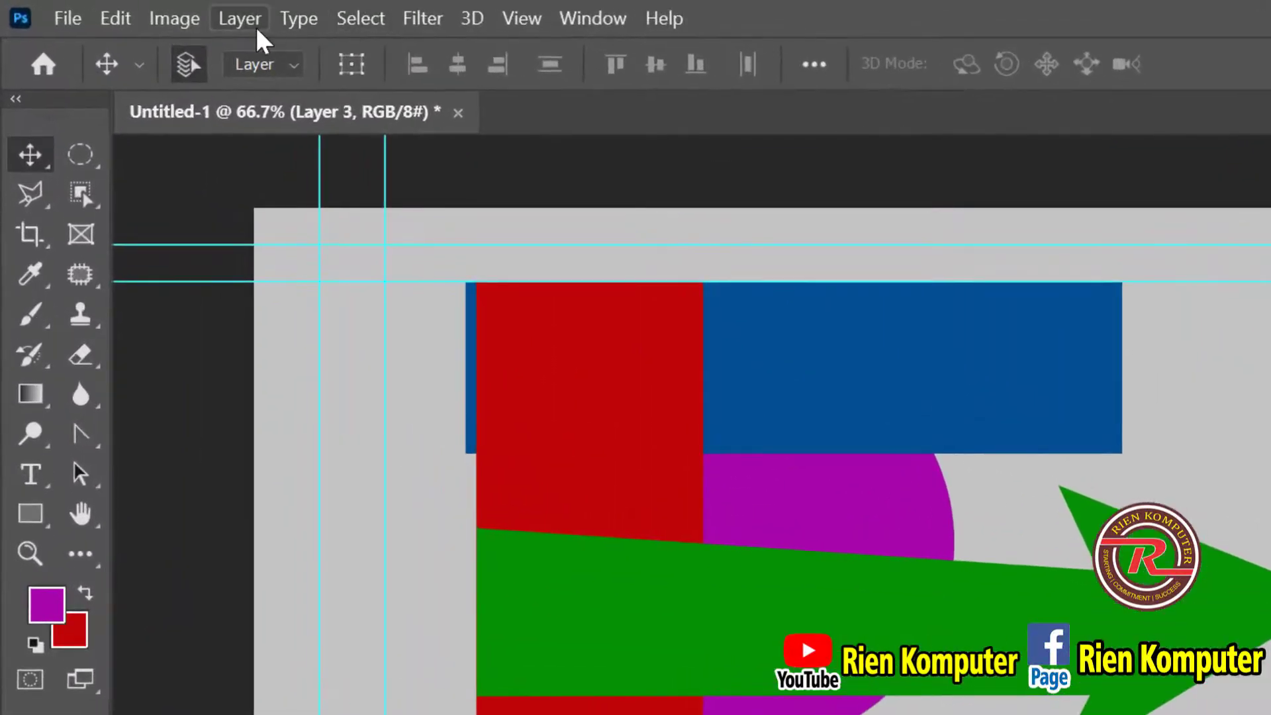
Bring the purple circle on Layer 3 to the front of all the other shapes
{"action": "left_click", "coordinate": [159, 13]}
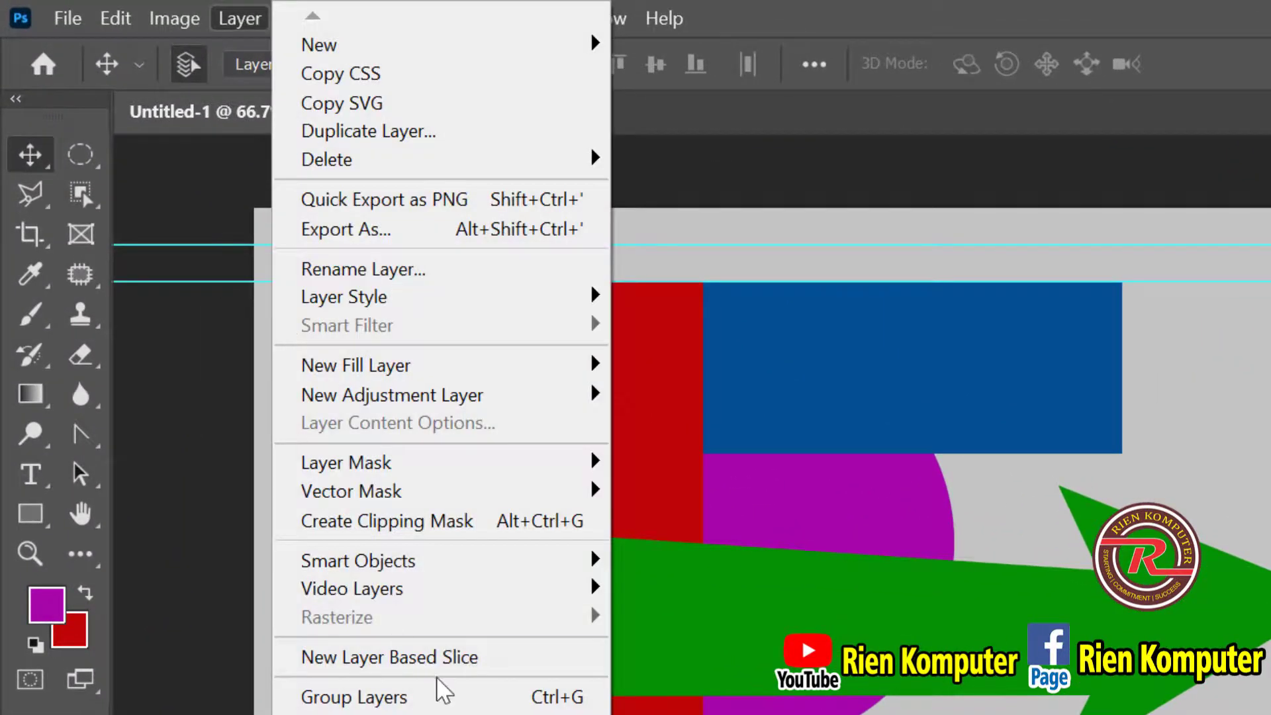
{"action": "mouse_move", "coordinate": [304, 608]}
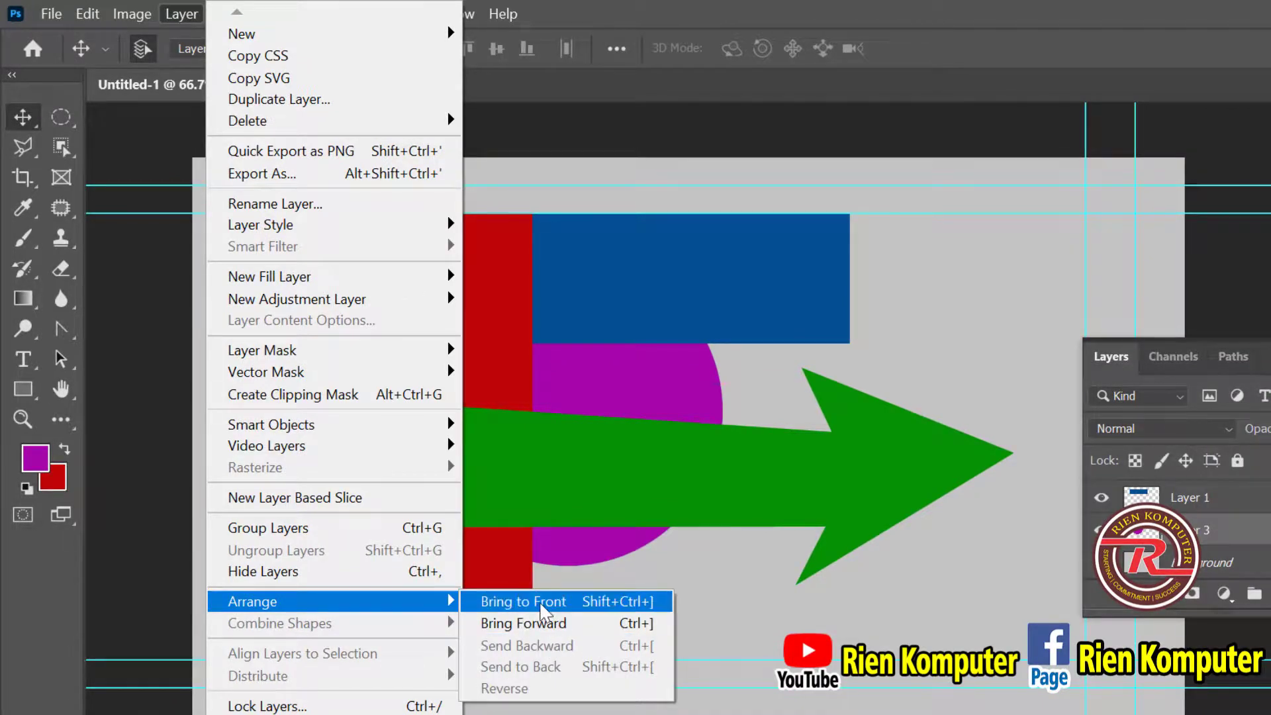
{"action": "left_click", "coordinate": [541, 602]}
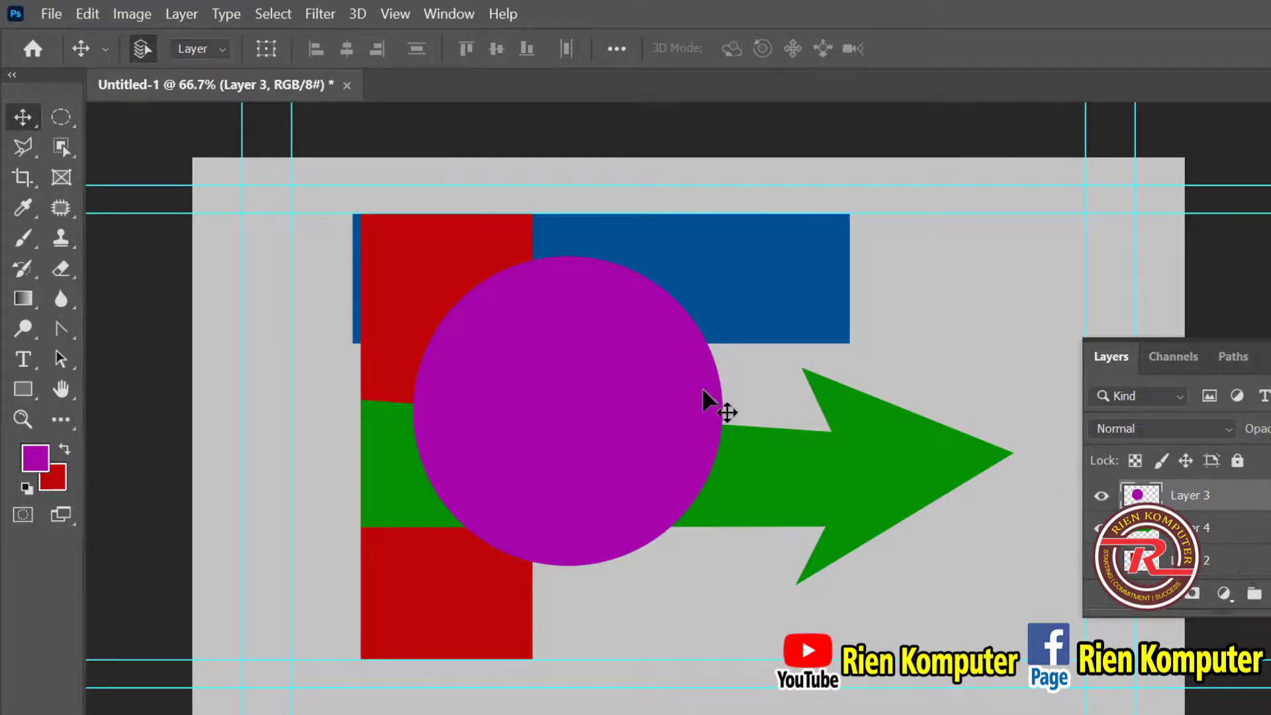
Send the purple circle backward two levels with the Arrange commands, placing Layer 3 directly below the red rectangle's layer
{"action": "left_click", "coordinate": [194, 20]}
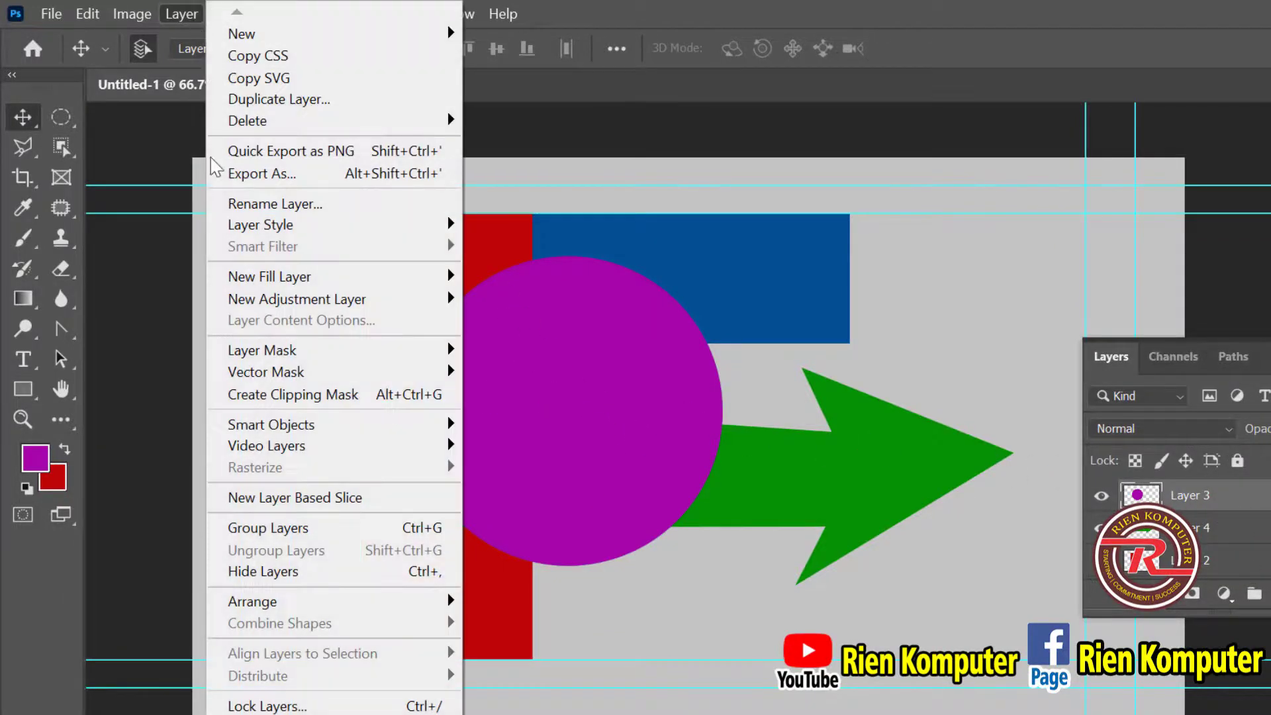
{"action": "mouse_move", "coordinate": [322, 603]}
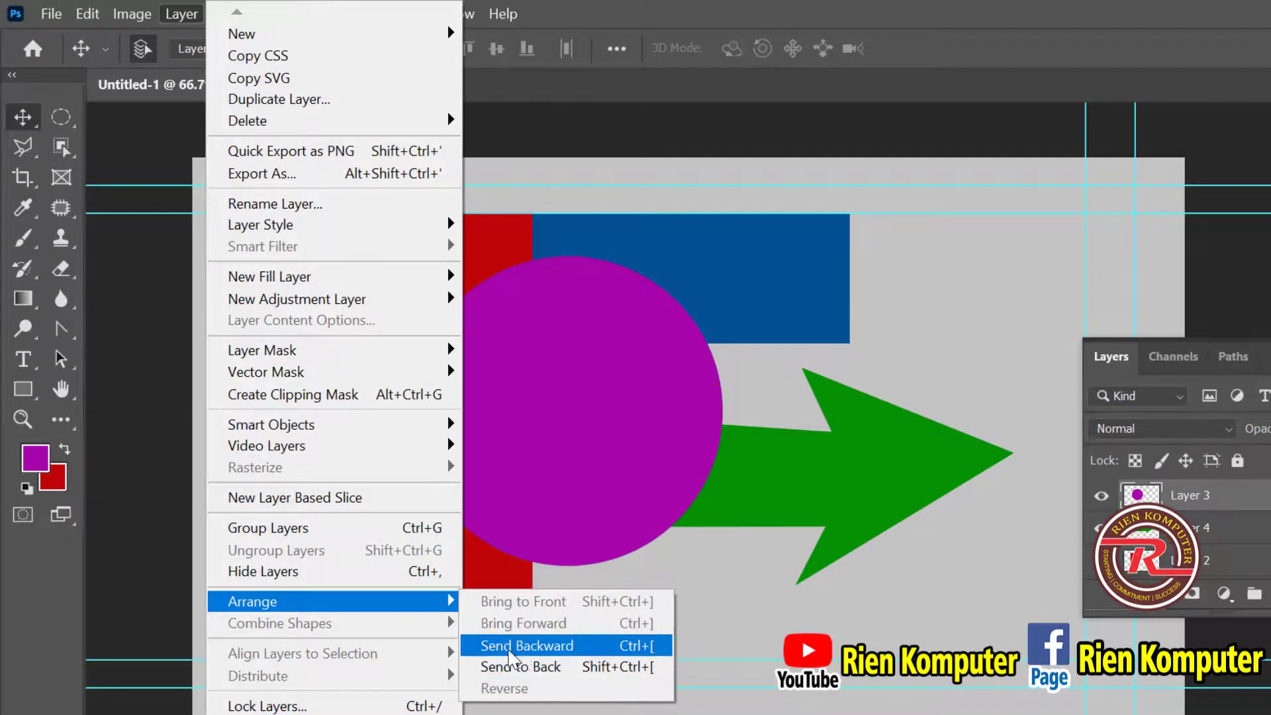
{"action": "left_click", "coordinate": [573, 646]}
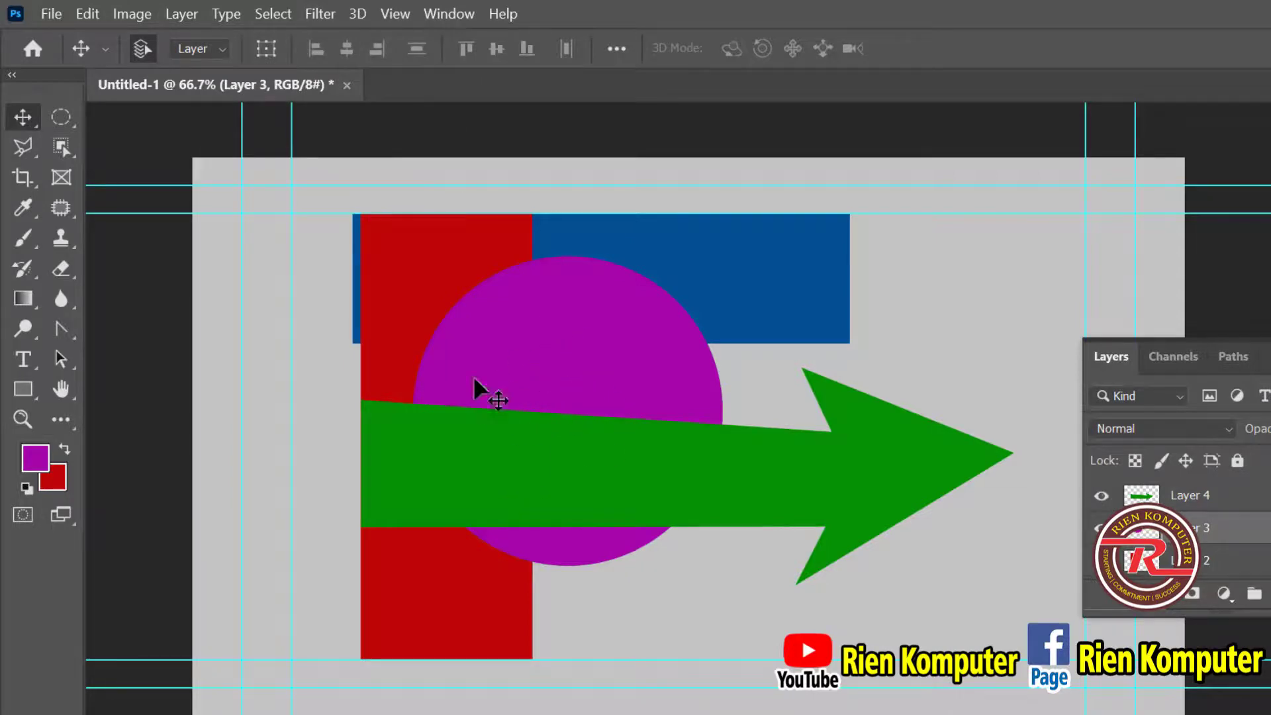
{"action": "left_click", "coordinate": [175, 13]}
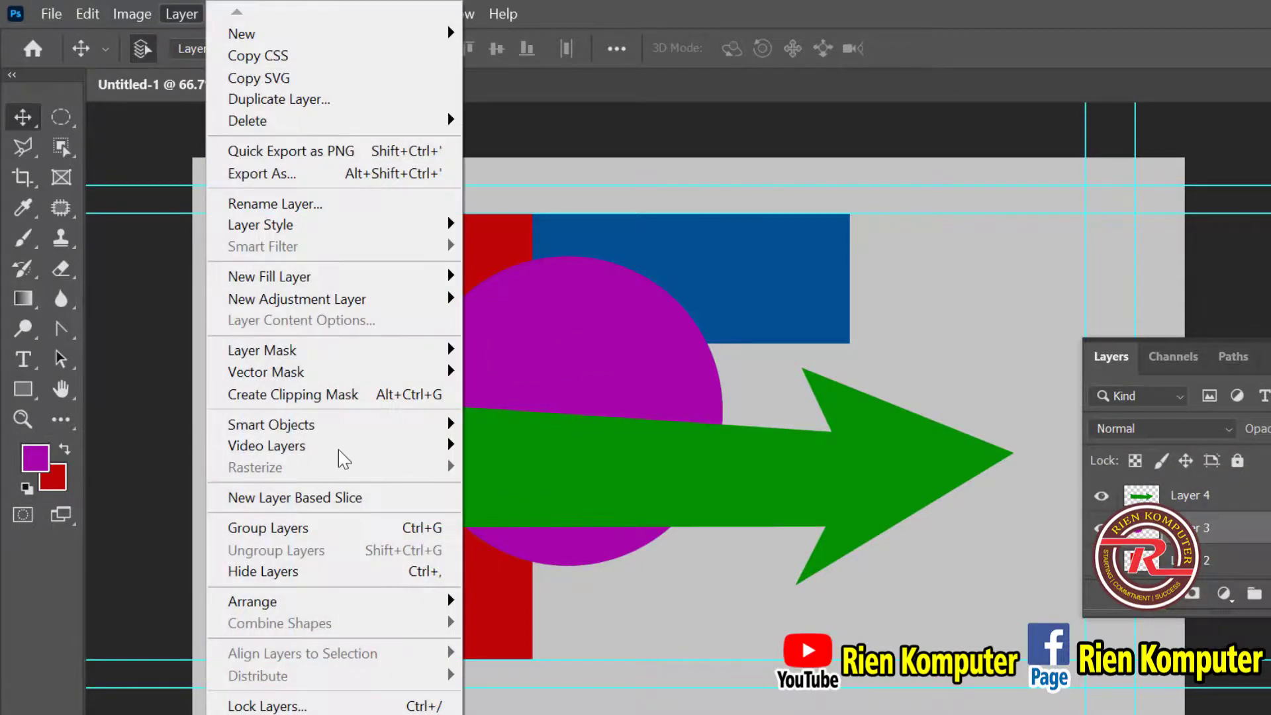
{"action": "mouse_move", "coordinate": [350, 601]}
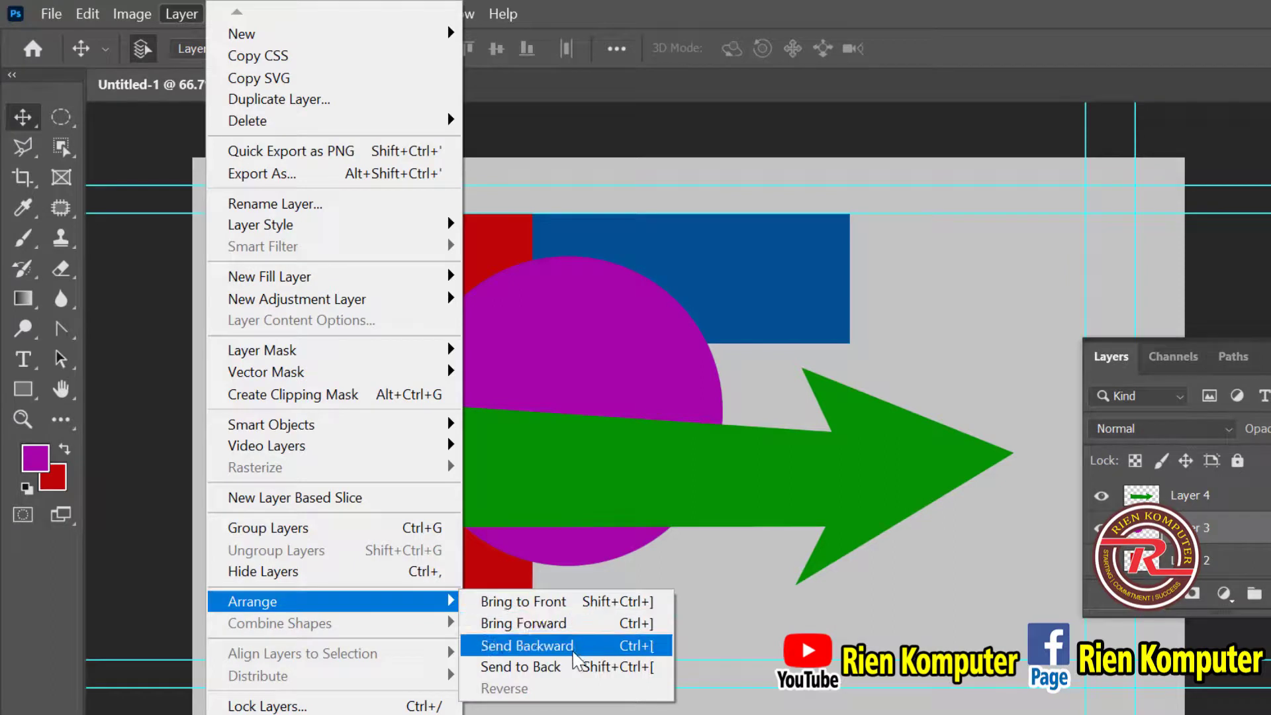
{"action": "left_click", "coordinate": [579, 652]}
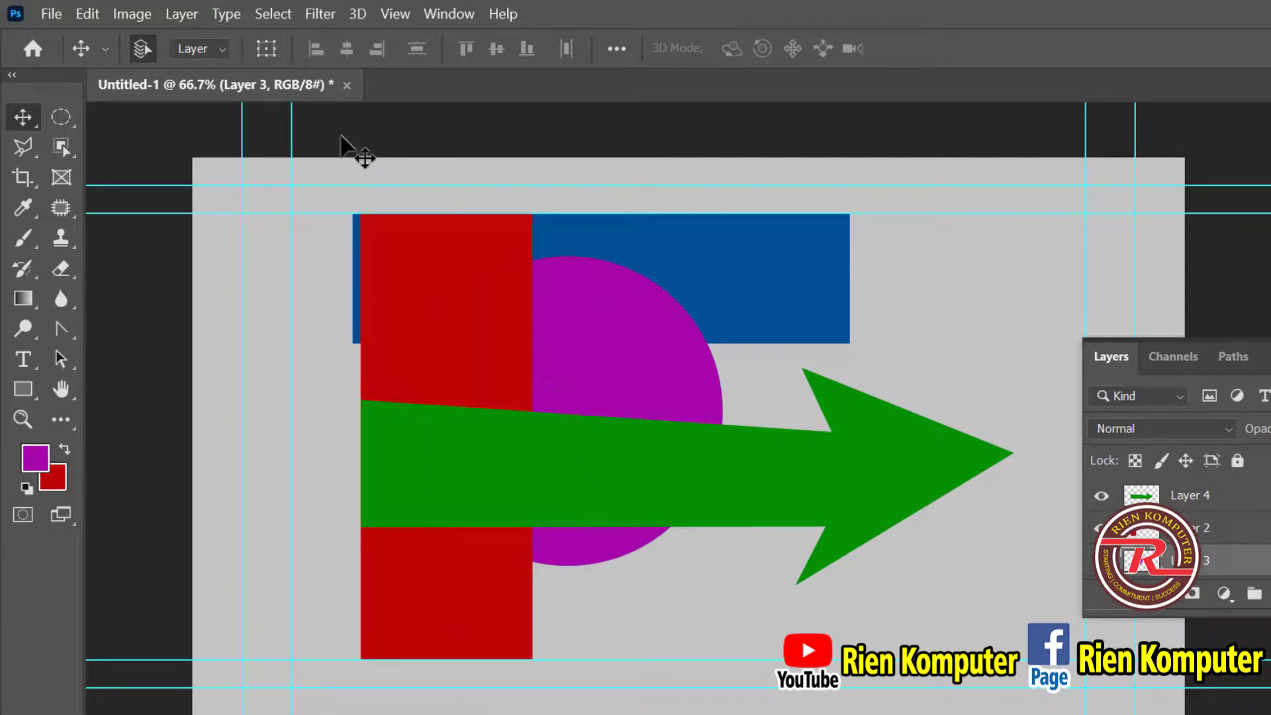
Try to send the purple circle one more level backward, and bring it to the front above the green arrow
{"action": "left_click", "coordinate": [185, 12]}
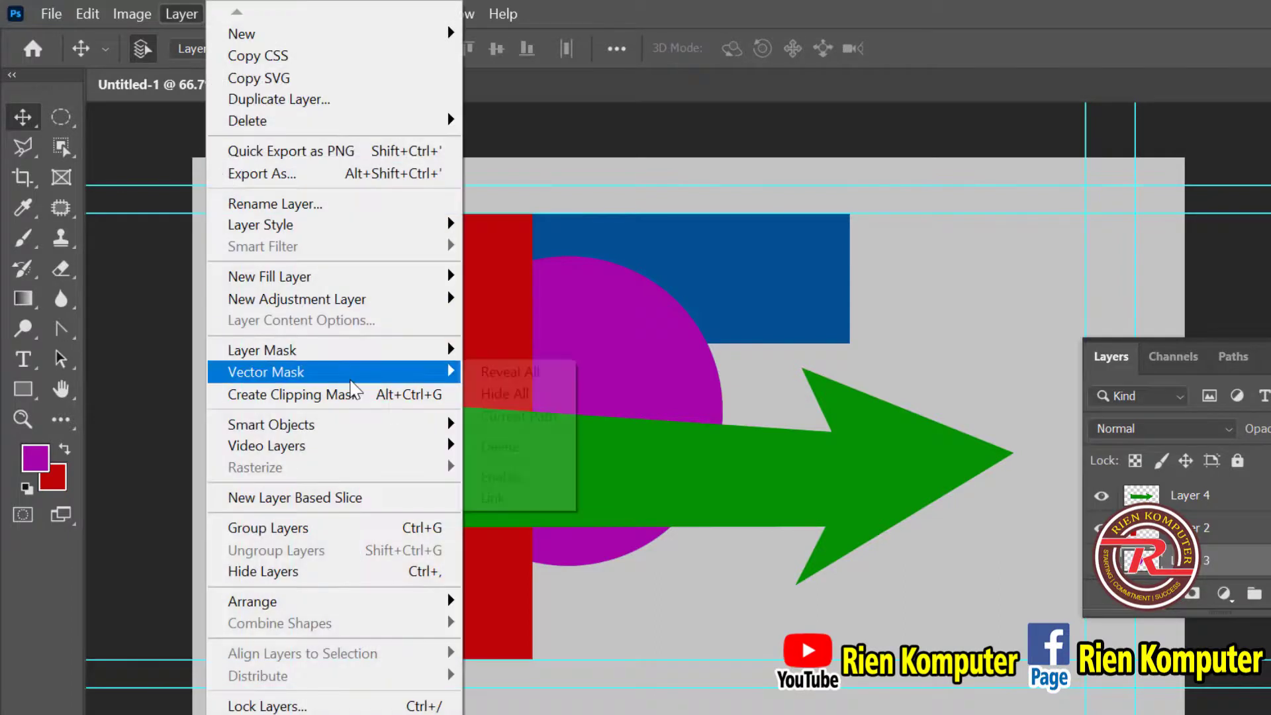
{"action": "mouse_move", "coordinate": [344, 602]}
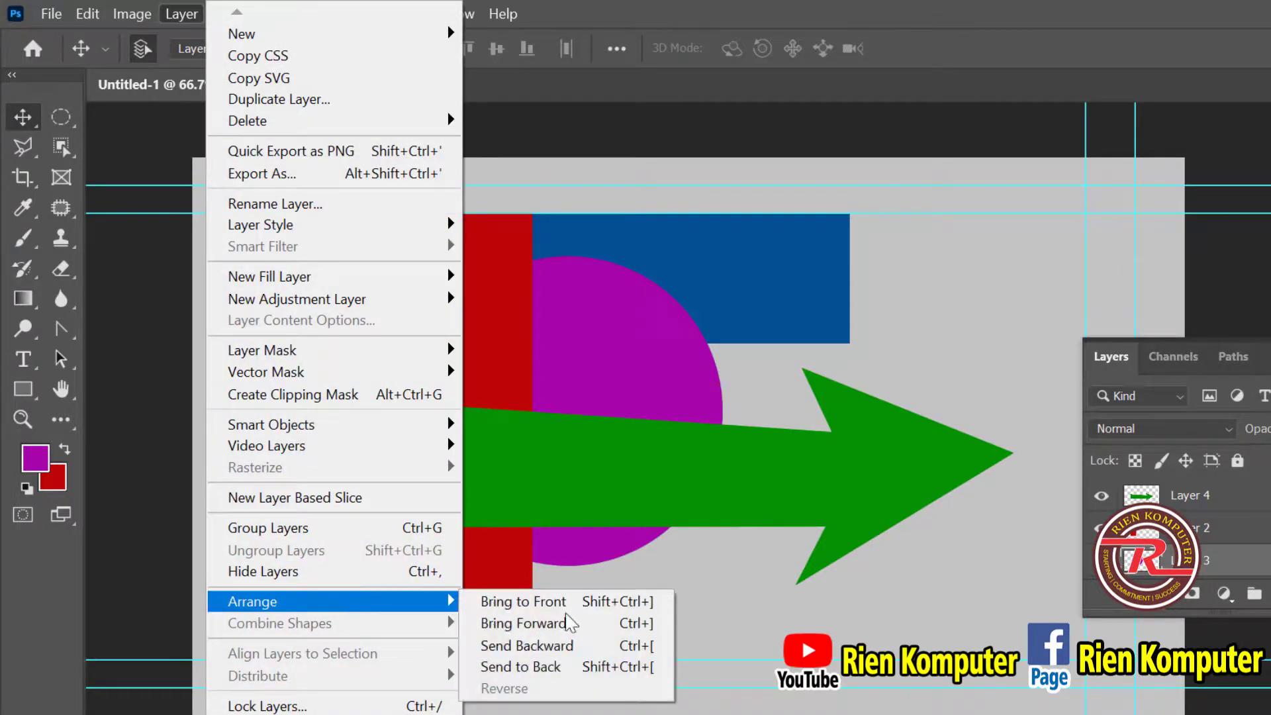
{"action": "left_click", "coordinate": [618, 645]}
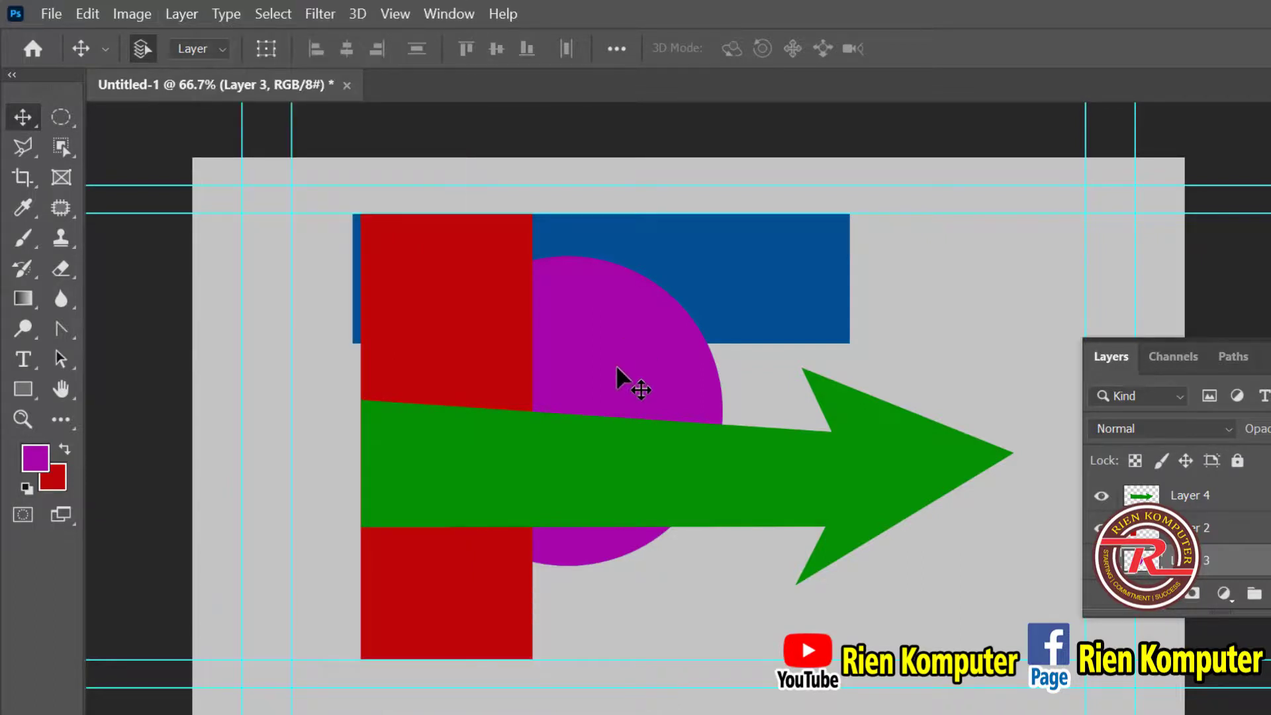
{"action": "key", "text": "ctrl+shift+bracketright"}
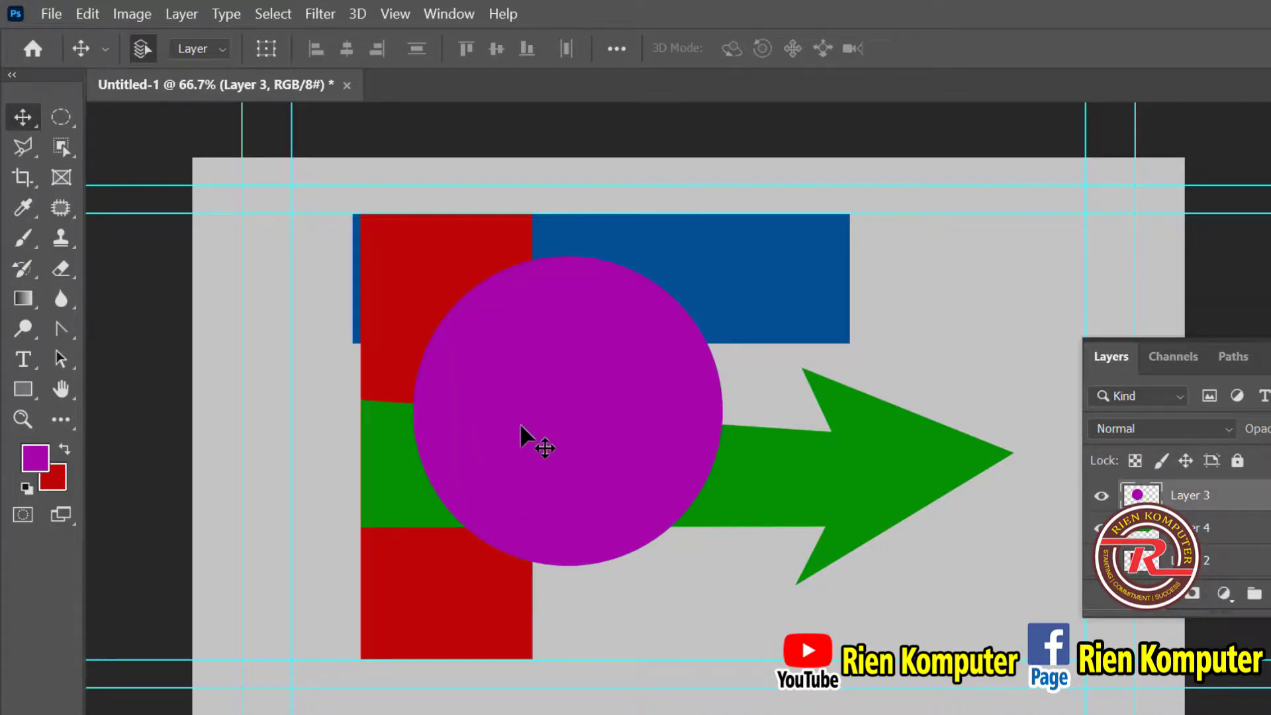
Send the purple circle backward one level at a time until Layer 3 sits below the blue rectangle on Layer 1
{"action": "key", "text": "ctrl+bracketleft"}
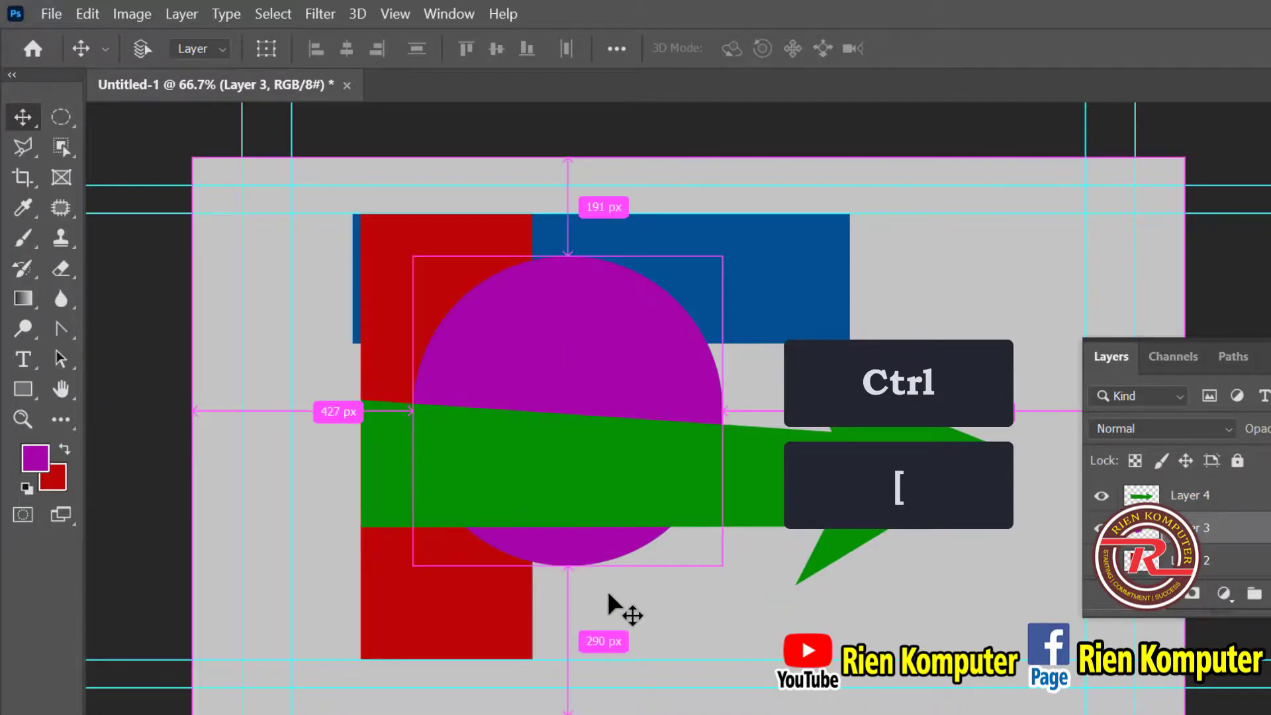
{"action": "key", "text": "ctrl+bracketleft"}
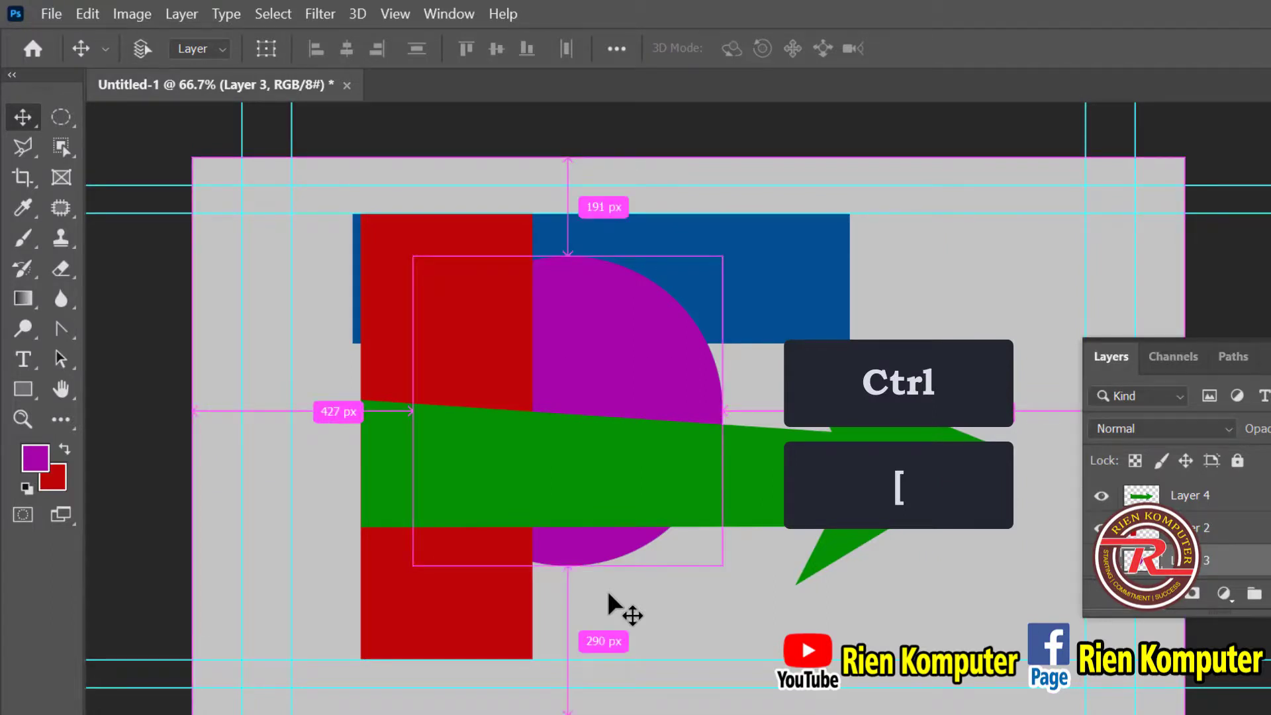
{"action": "key", "text": "ctrl+bracketleft"}
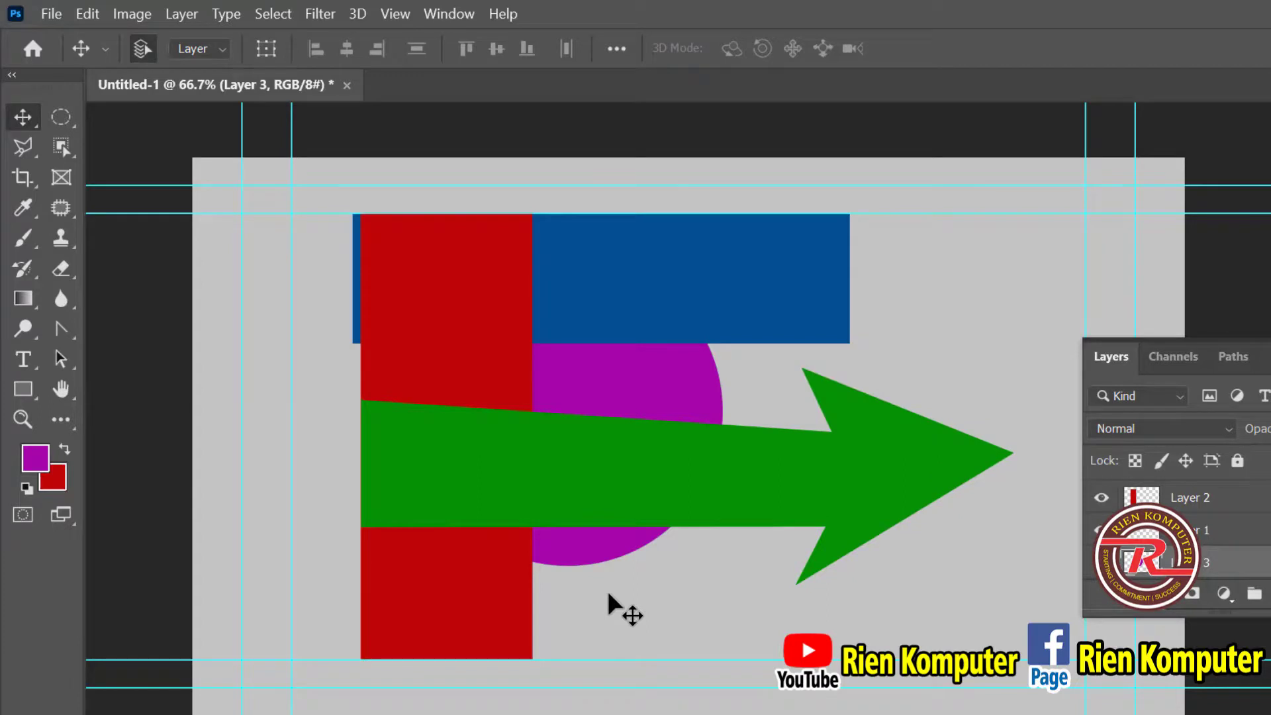
Bring the purple circle forward one level at a time to above the green arrow, and send it straight to the back
{"action": "key", "text": "ctrl+bracketright"}
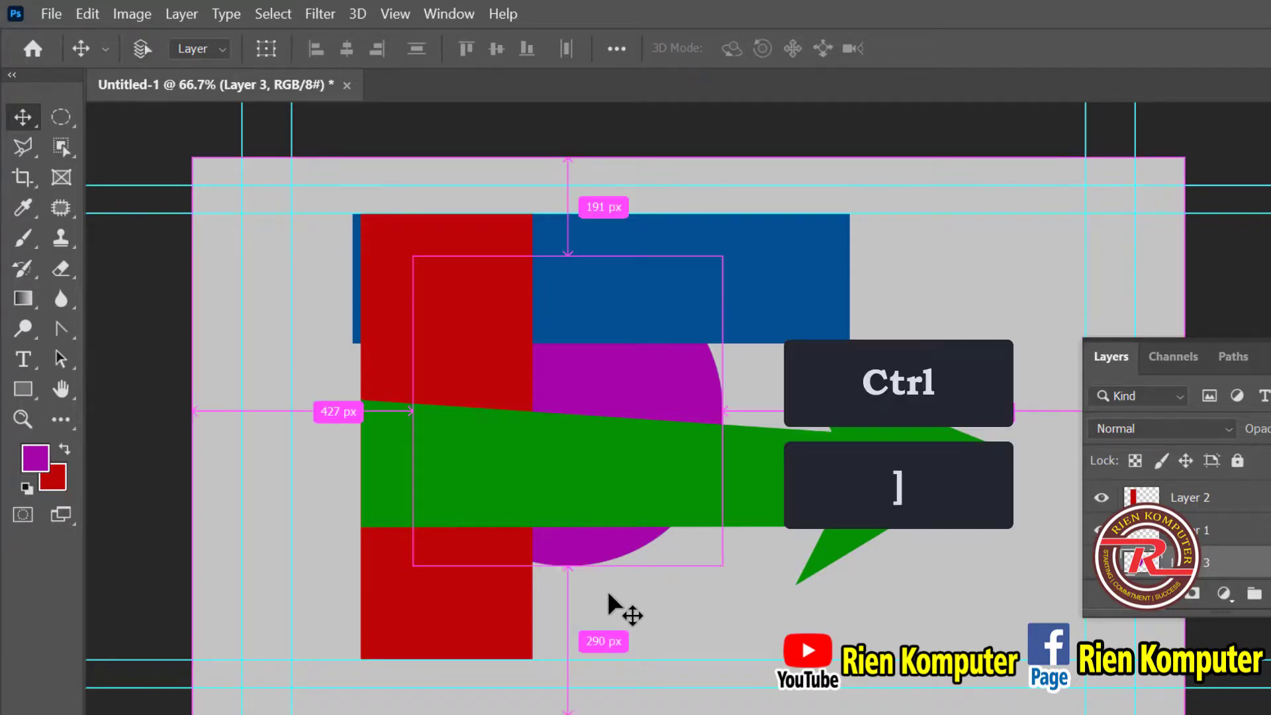
{"action": "key", "text": "ctrl+bracketright"}
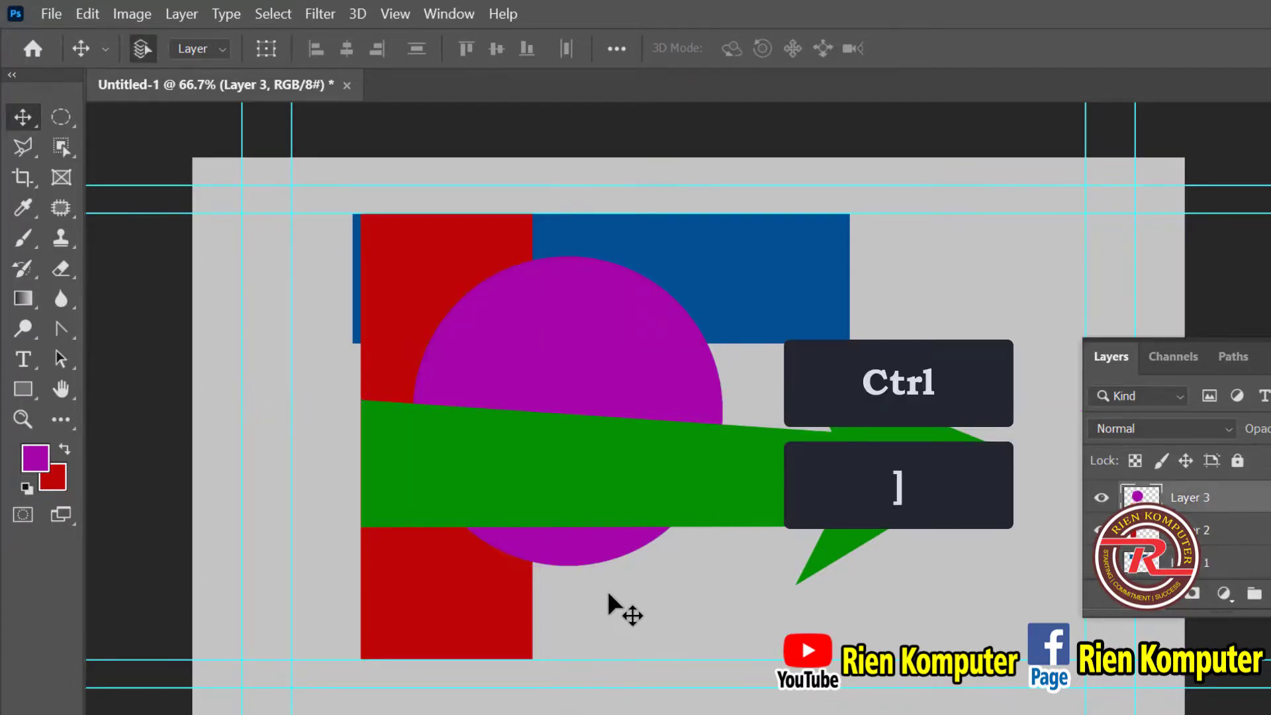
{"action": "key", "text": "ctrl+bracketright"}
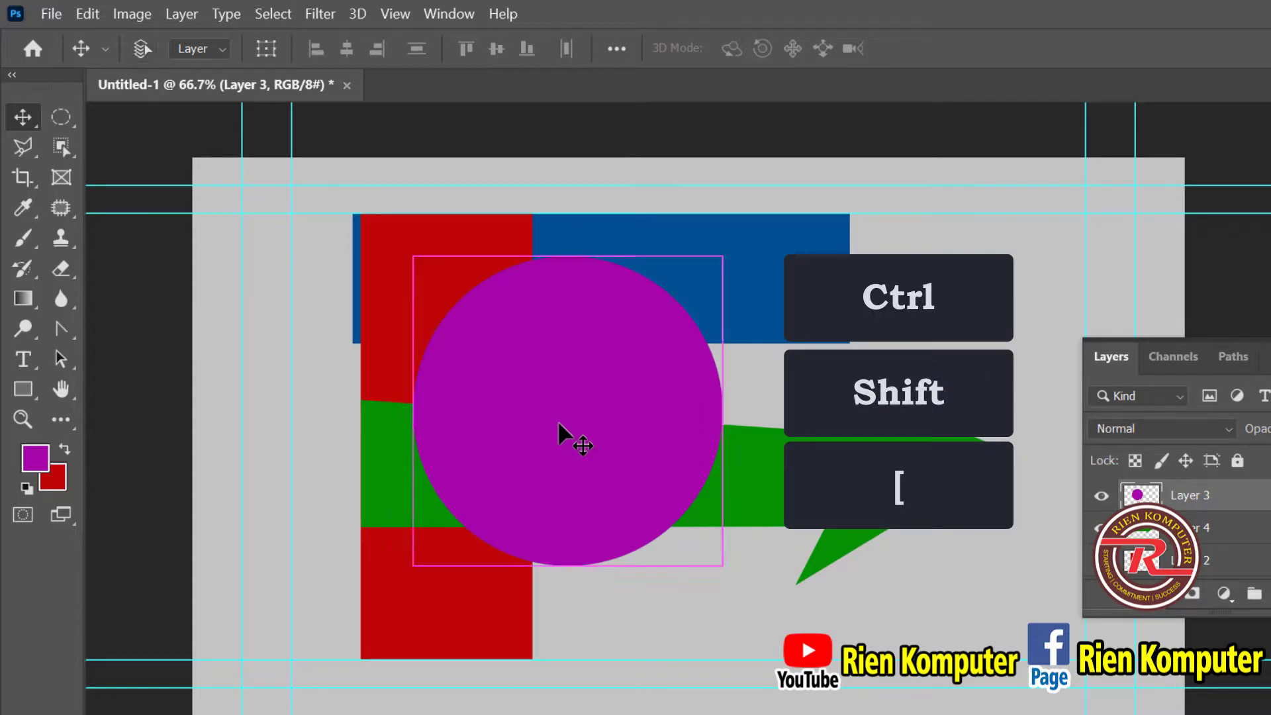
{"action": "key", "text": "ctrl+shift+bracketleft"}
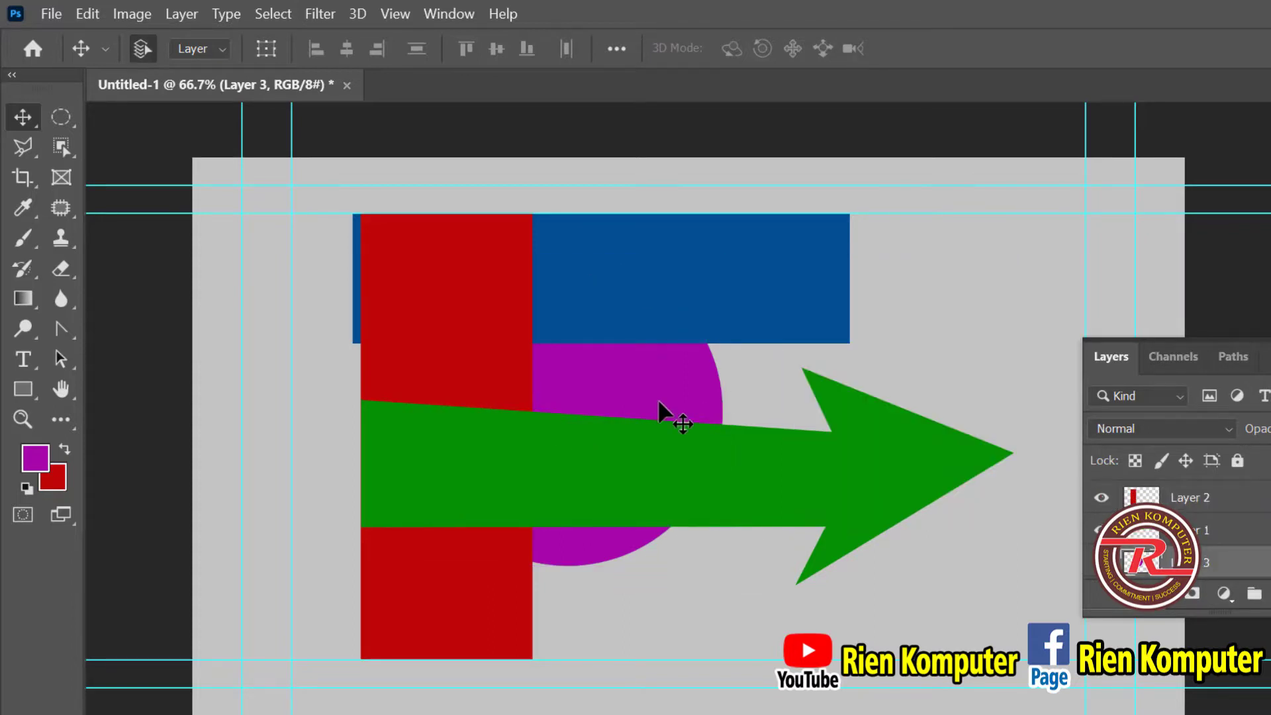
Bring the purple circle to the front of all shapes and reposition it slightly over the green arrow's shaft
{"action": "key", "text": "ctrl+shift+bracketright"}
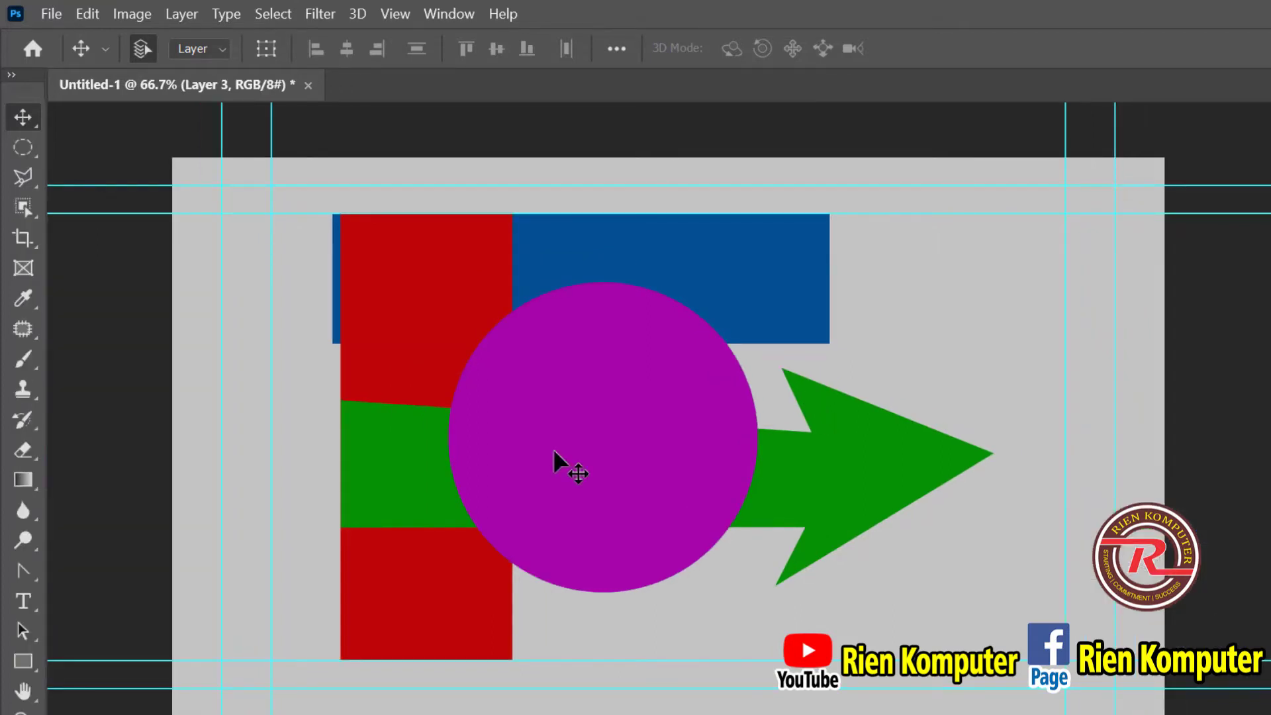
{"action": "left_click_drag", "start_coordinate": [559, 405], "coordinate": [570, 374]}
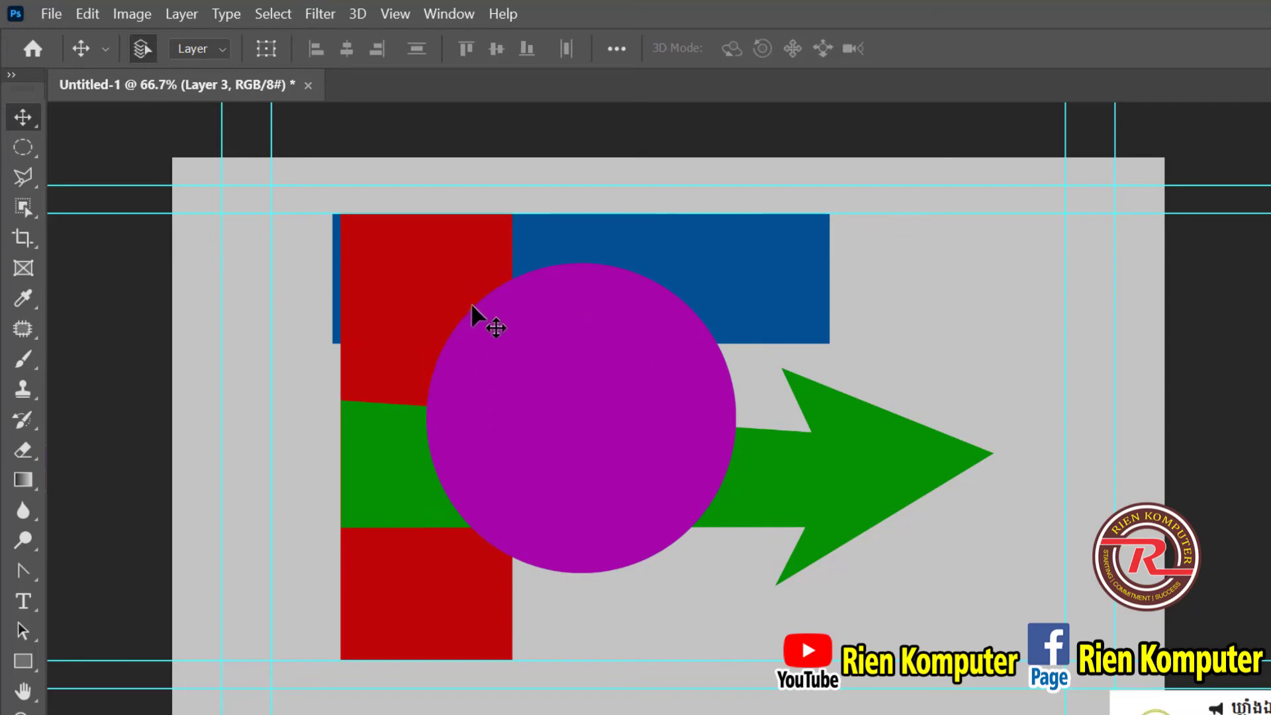